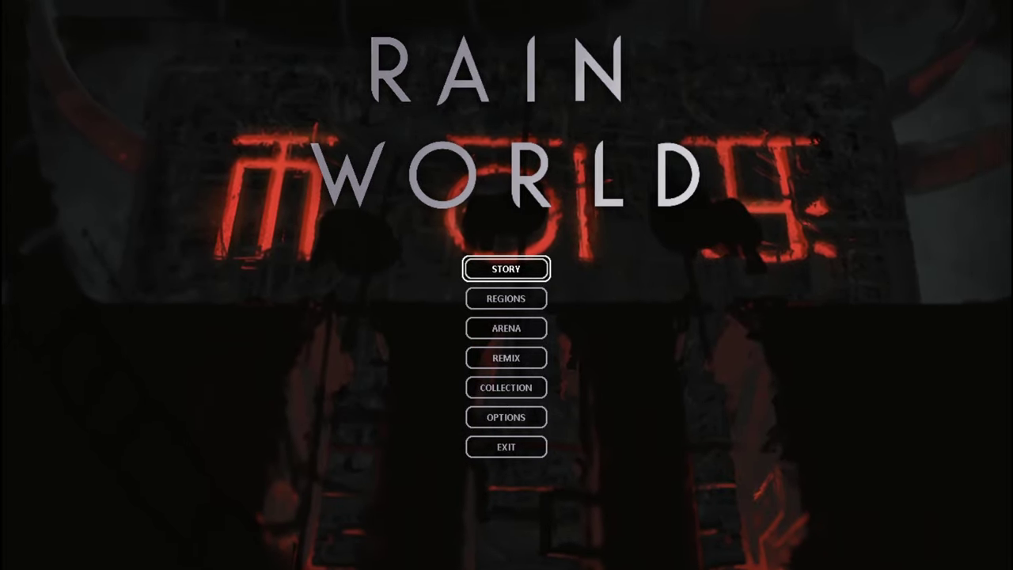
Start a story game and guide the slugcat off the stone structure to the lit ledge.
key(Return)
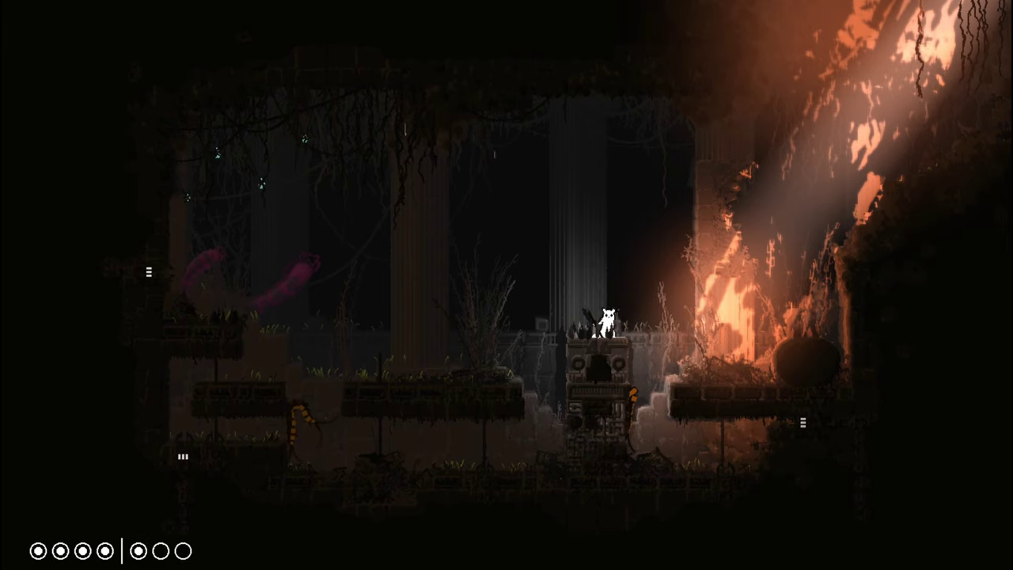
key(Right)
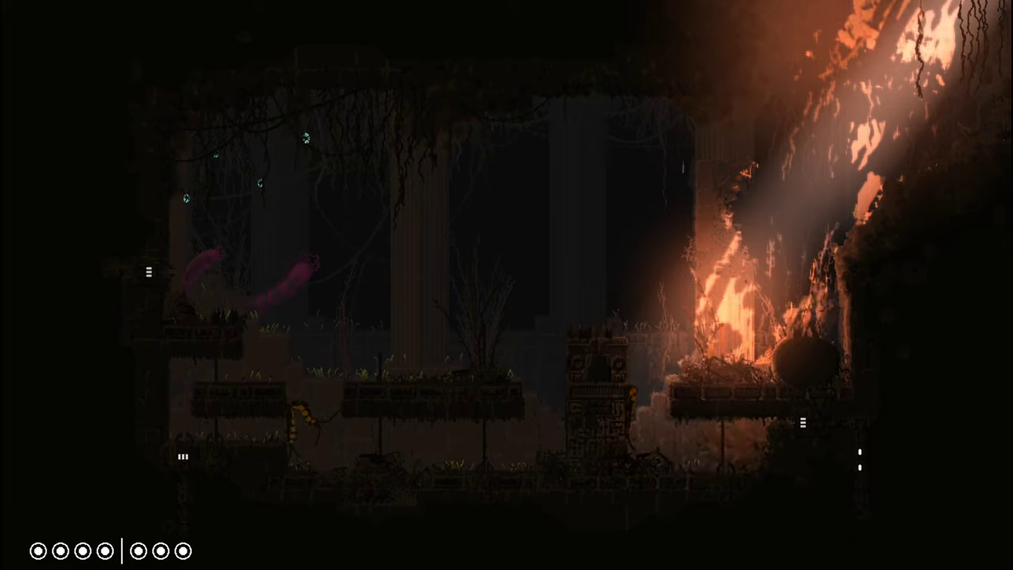
key(Right)
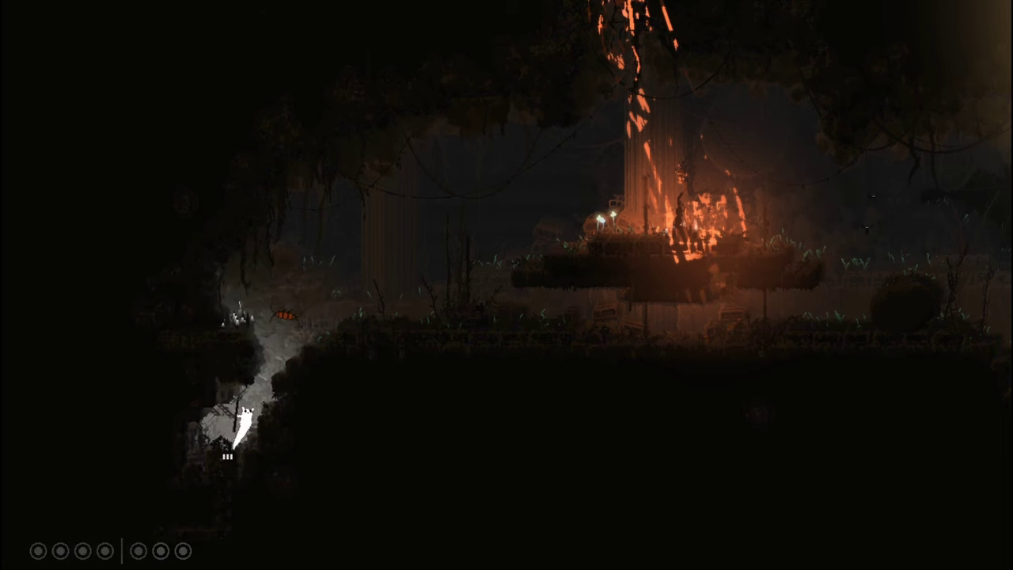
key(Up)
Check the region map, then continue right into the next fire-lit room.
key(Tab)
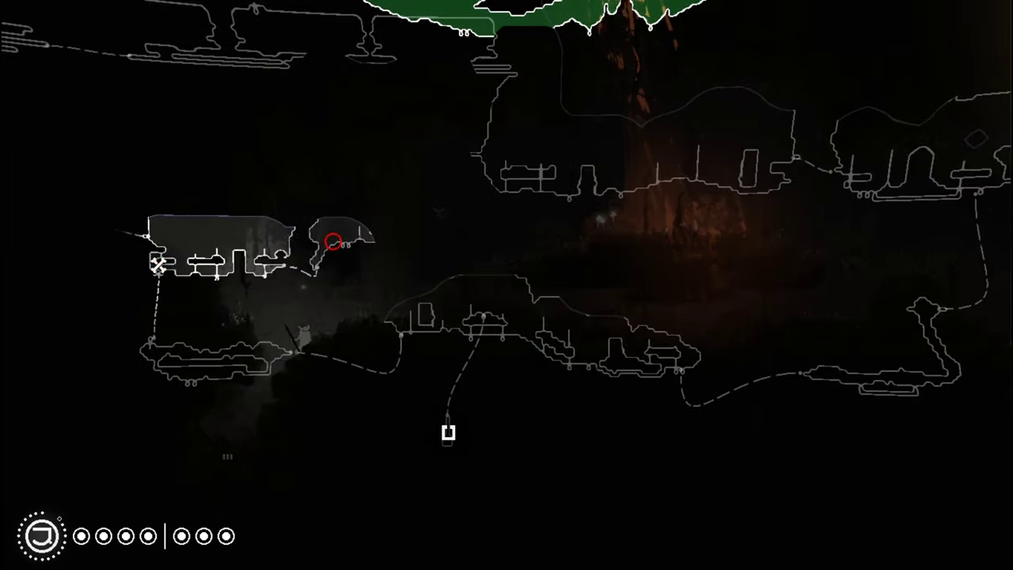
key(Tab)
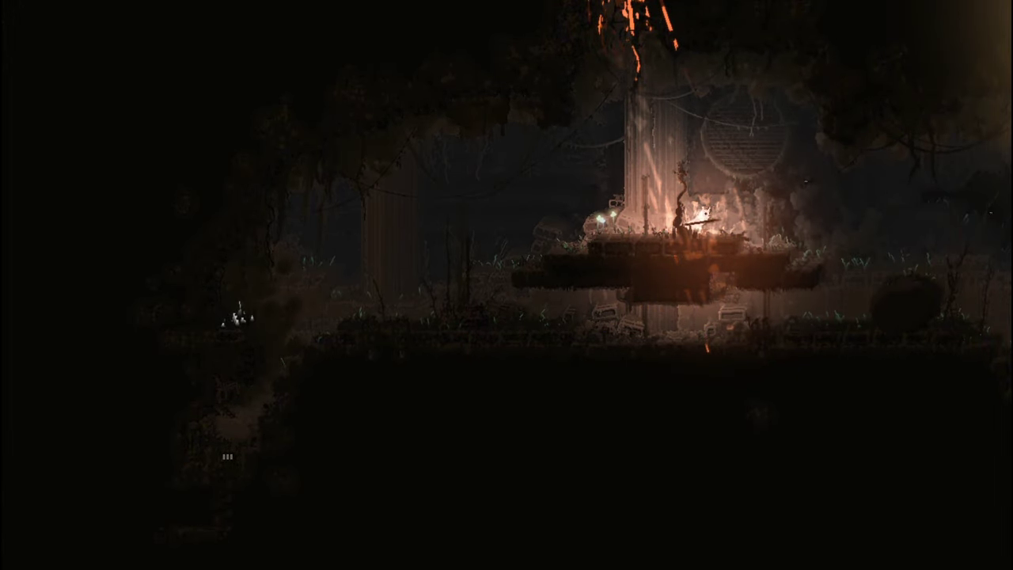
key(Right)
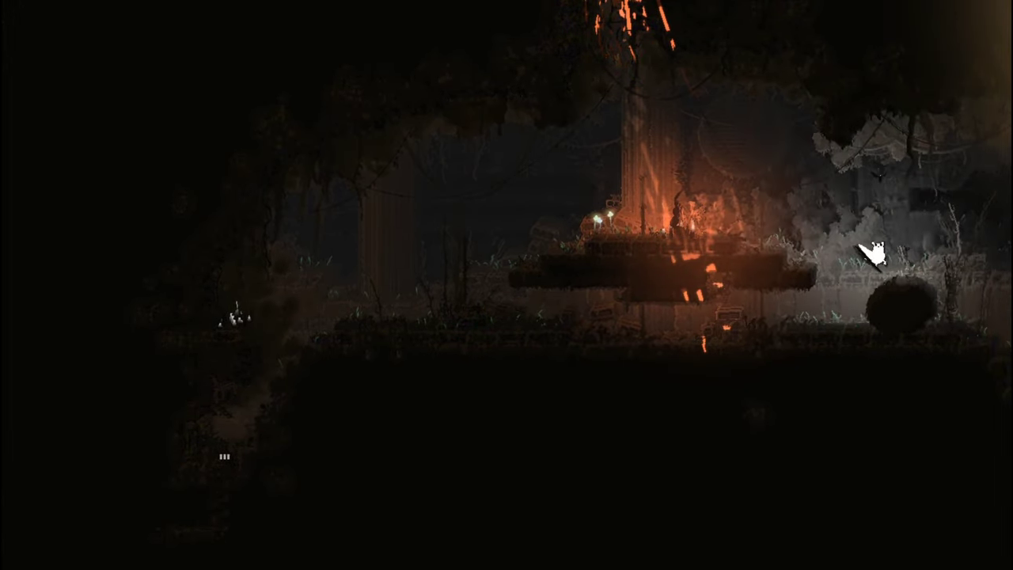
key(Right)
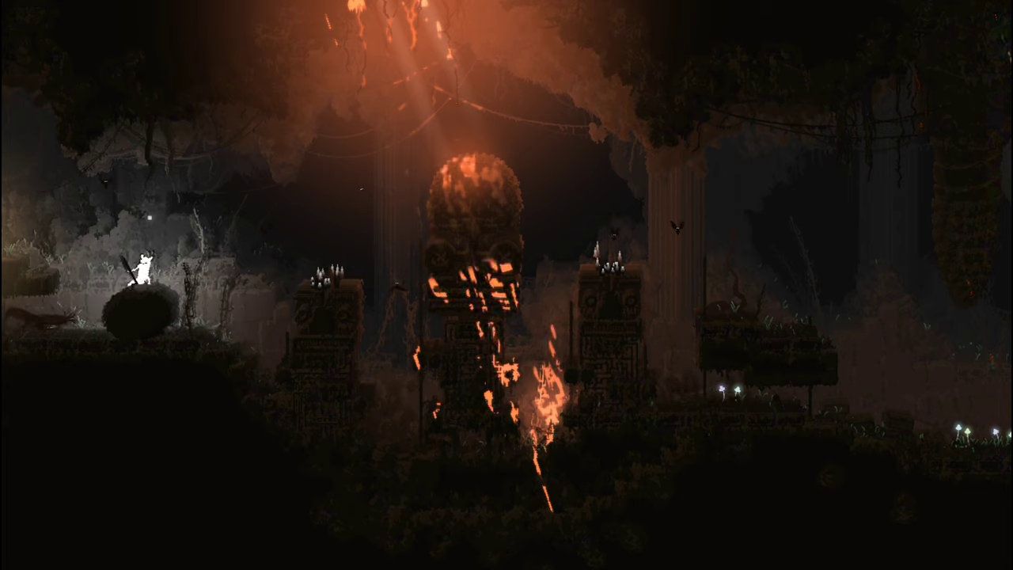
key(Right)
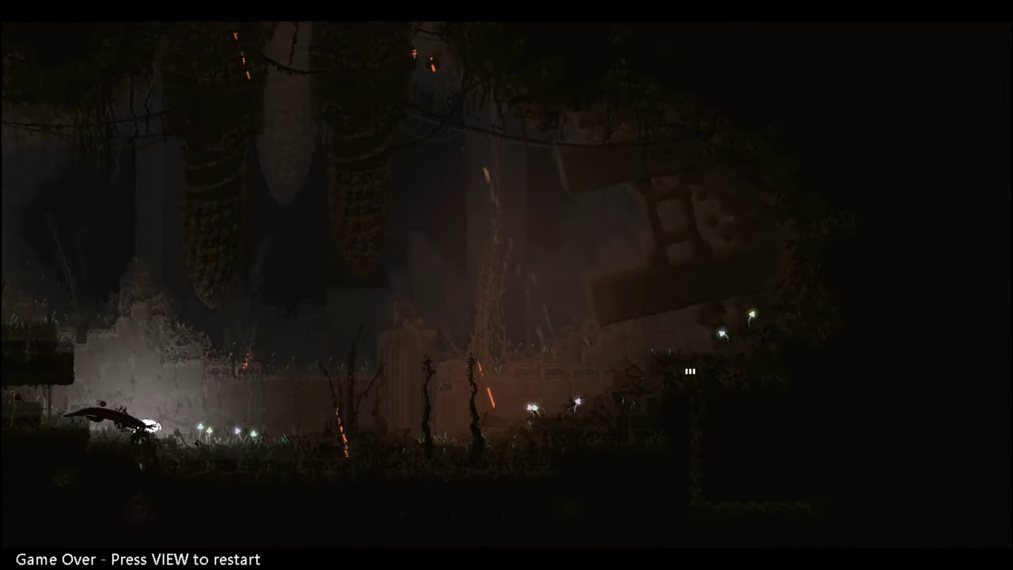
After the game over, leap to the left ledge, pass the carved totem, and drop to the floor.
key(Escape)
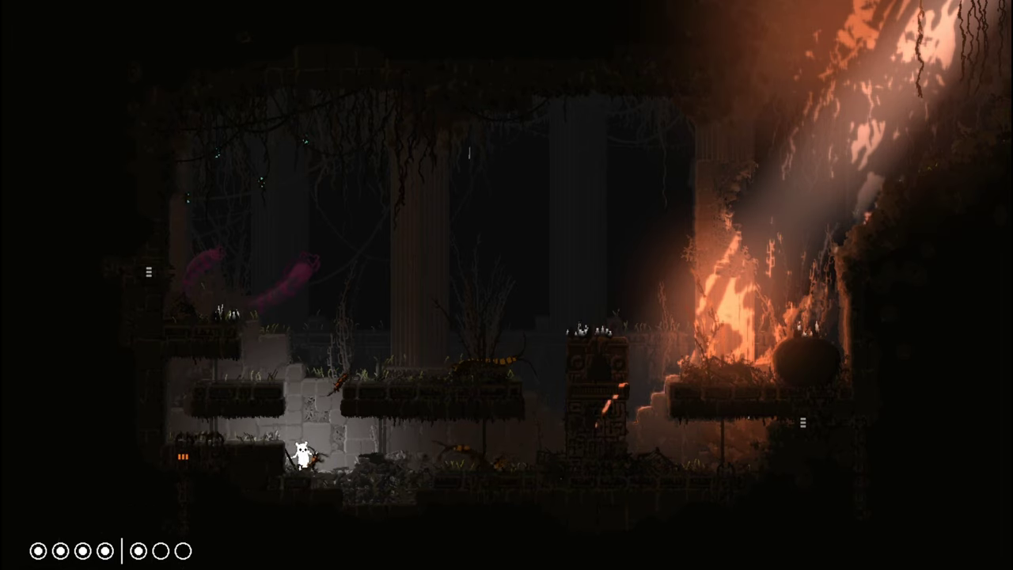
key(space)
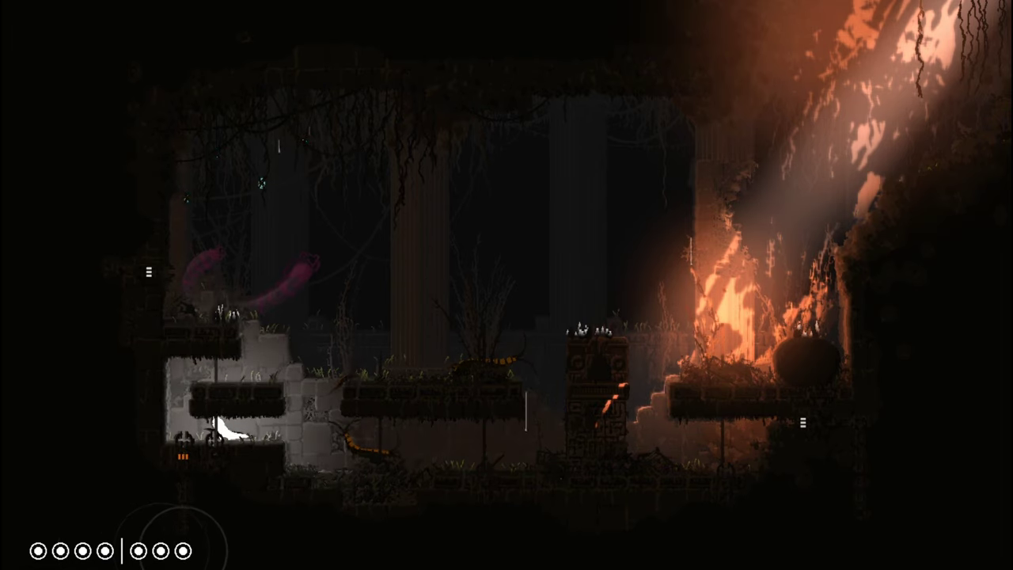
key(space)
key(Right)
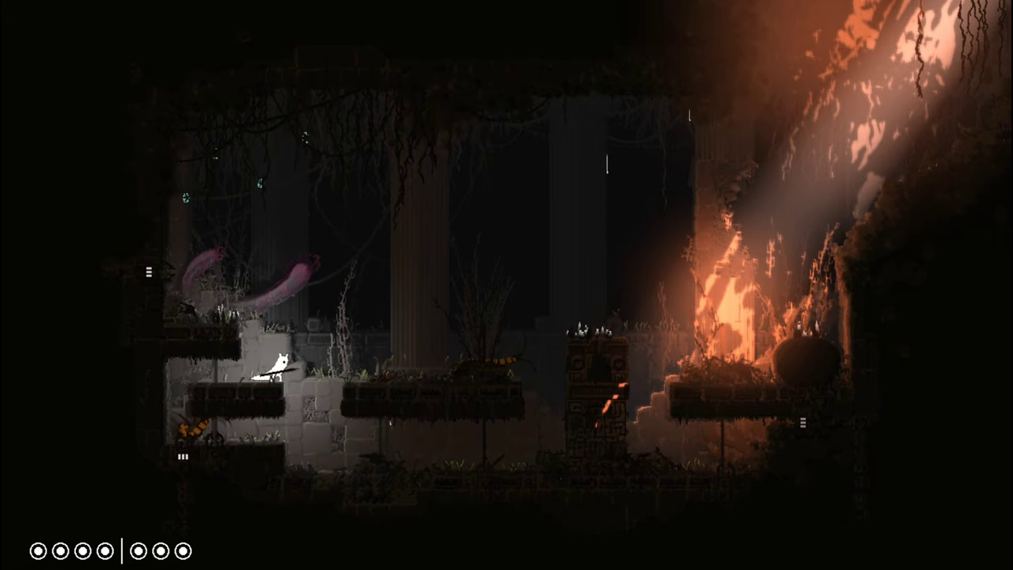
key(Right)
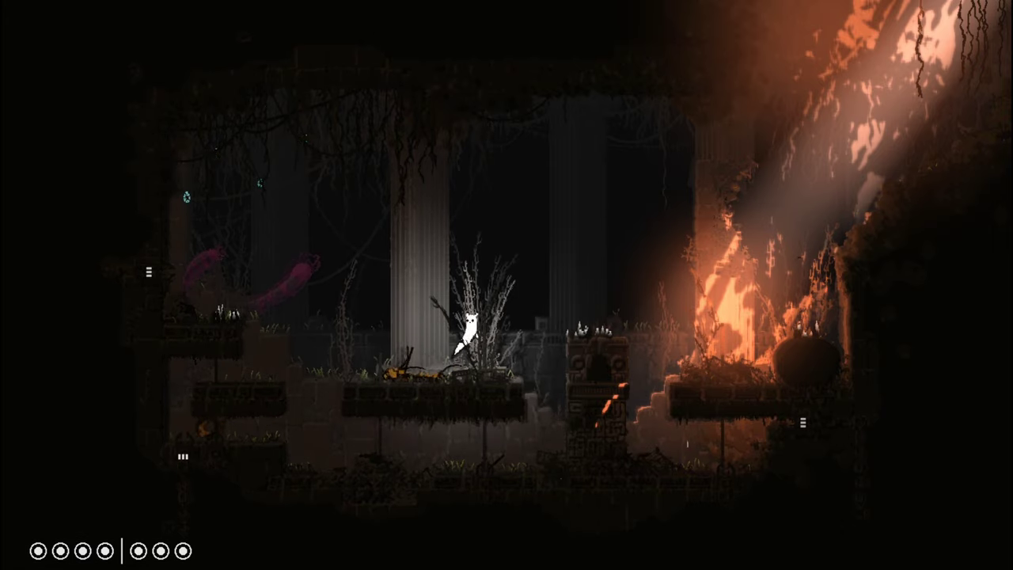
key(Down)
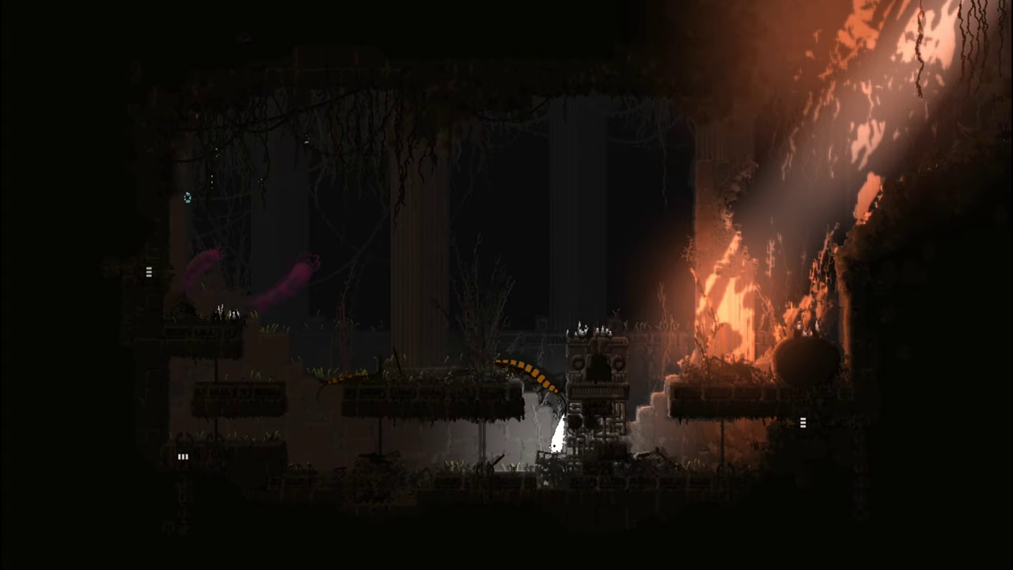
key(Left)
key(Left)
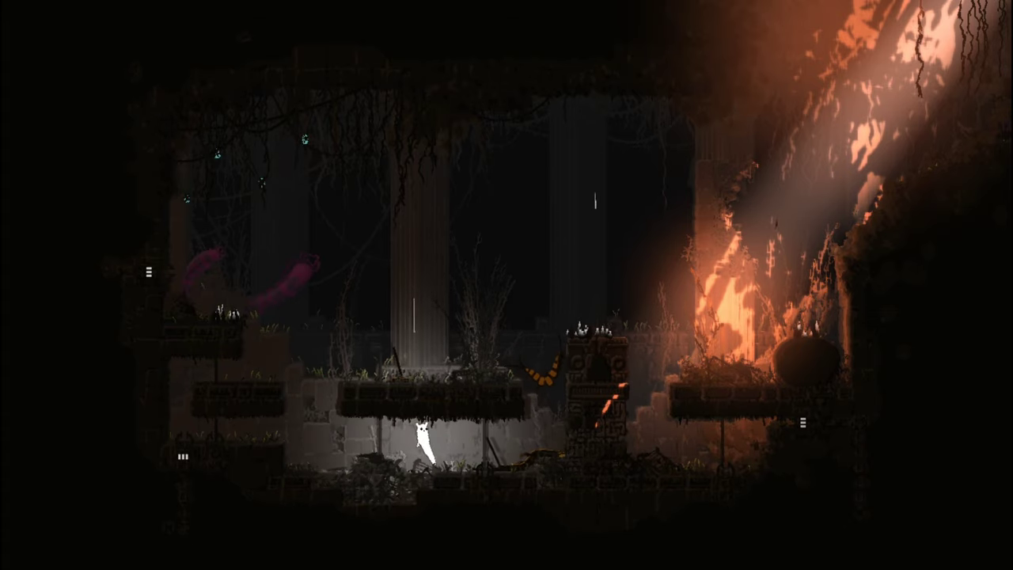
key(Left)
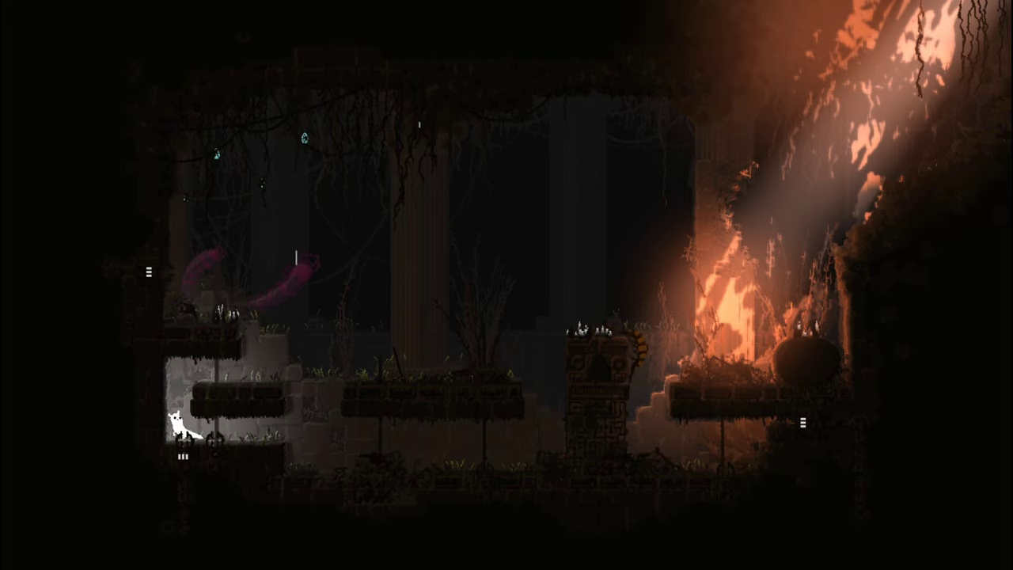
Climb the left wall to the upper ledge and move around the dead bush.
key(Up)
key(Right)
key(Right)
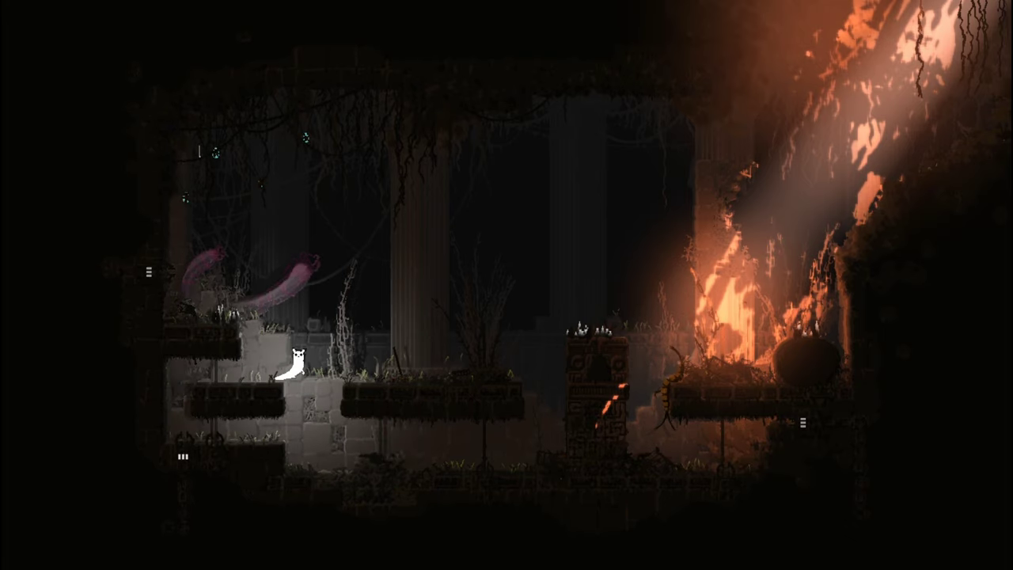
key(Right)
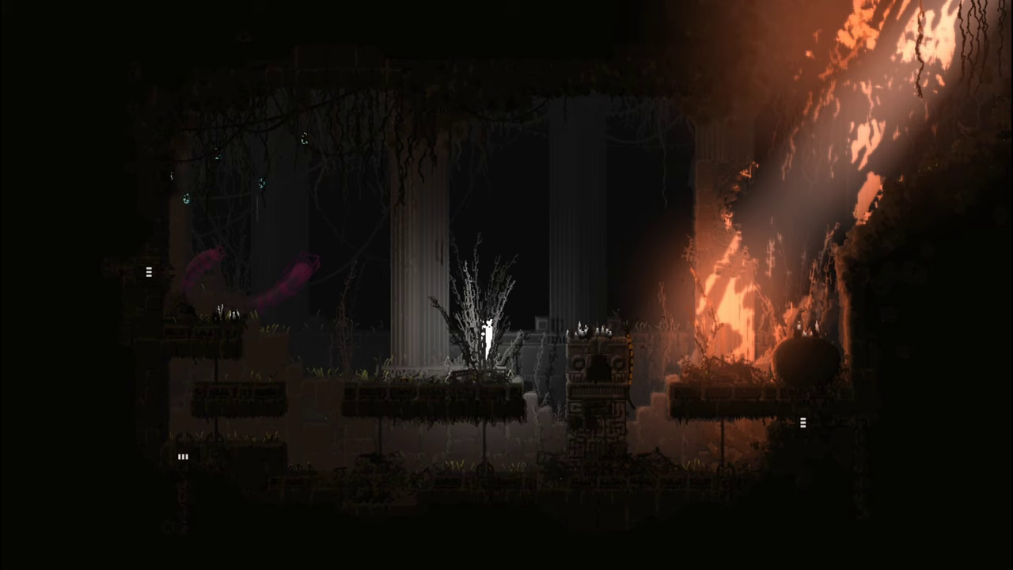
key(Up)
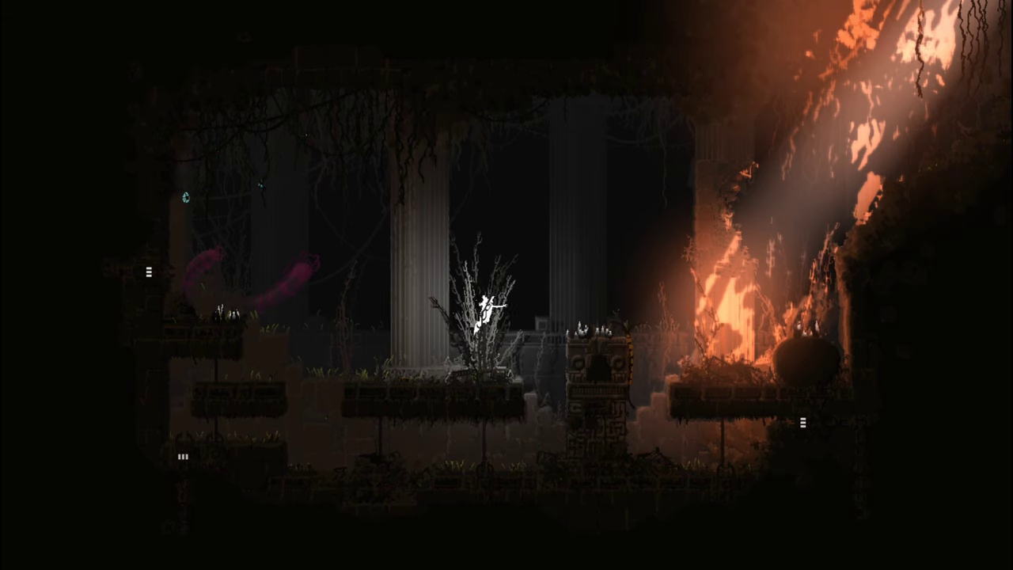
key(Right)
key(Left)
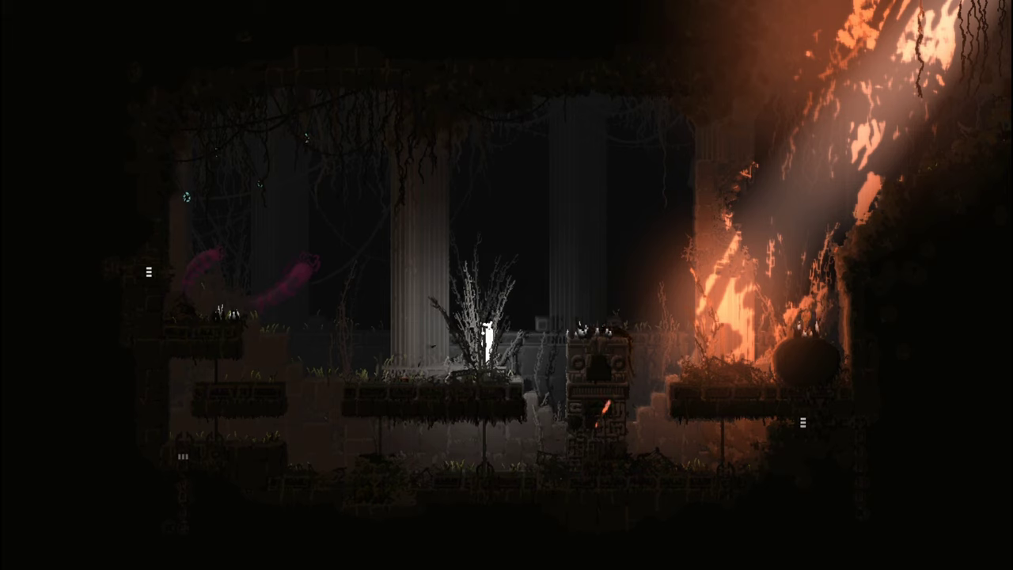
key(Left)
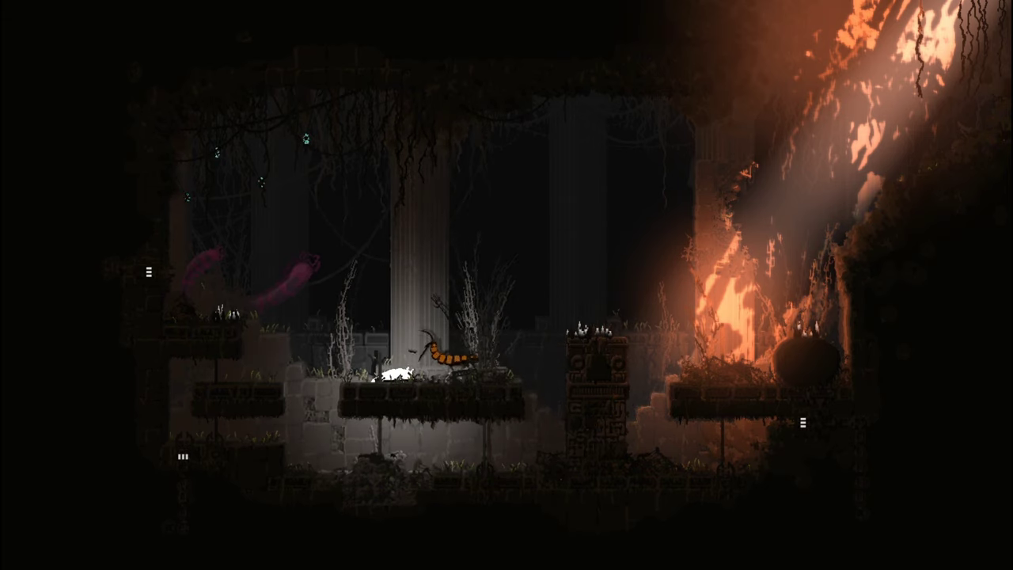
Strike the orange creature, then back away to the left.
key(Left)
key(Right)
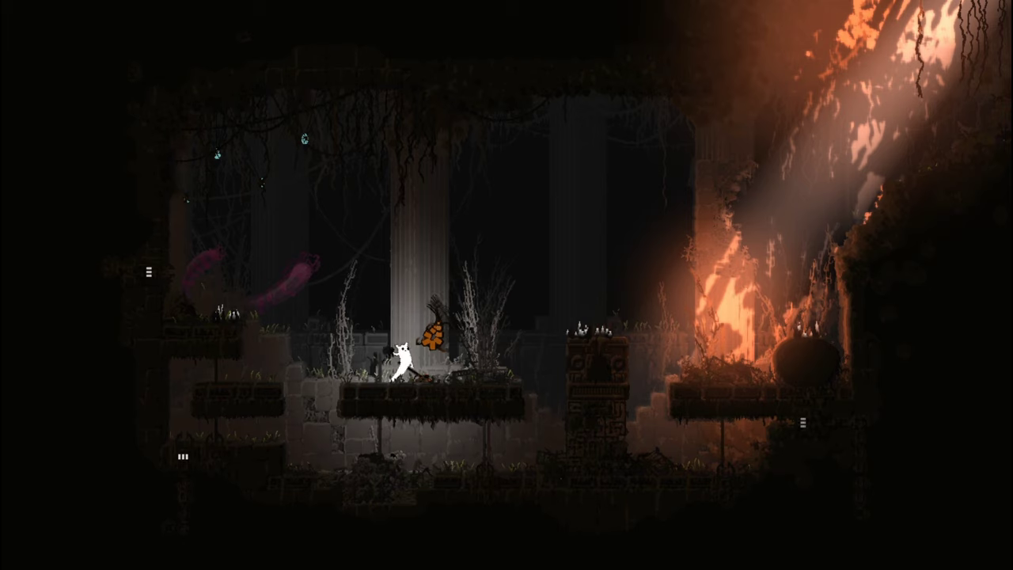
key(x)
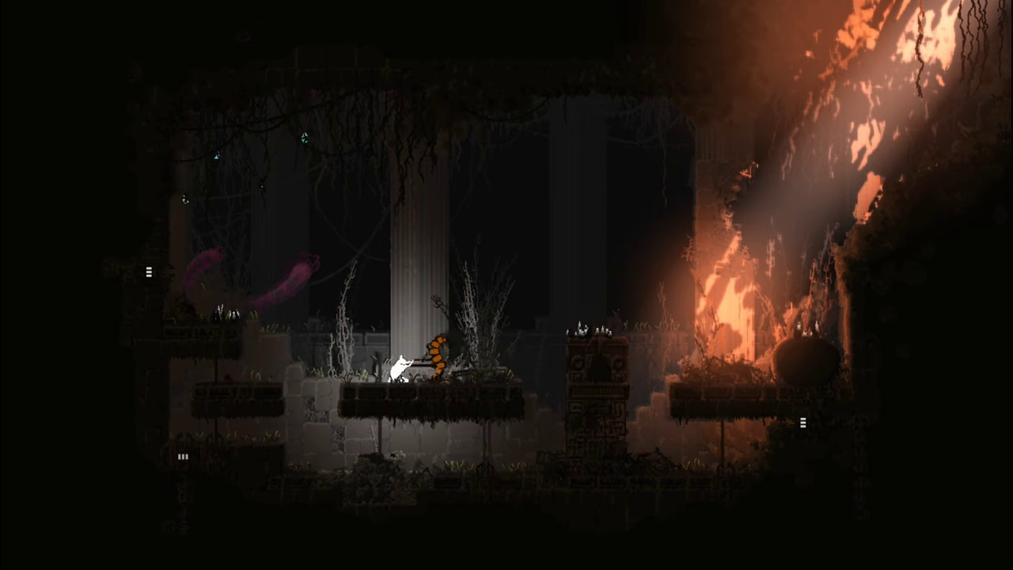
key(Left)
key(Left)
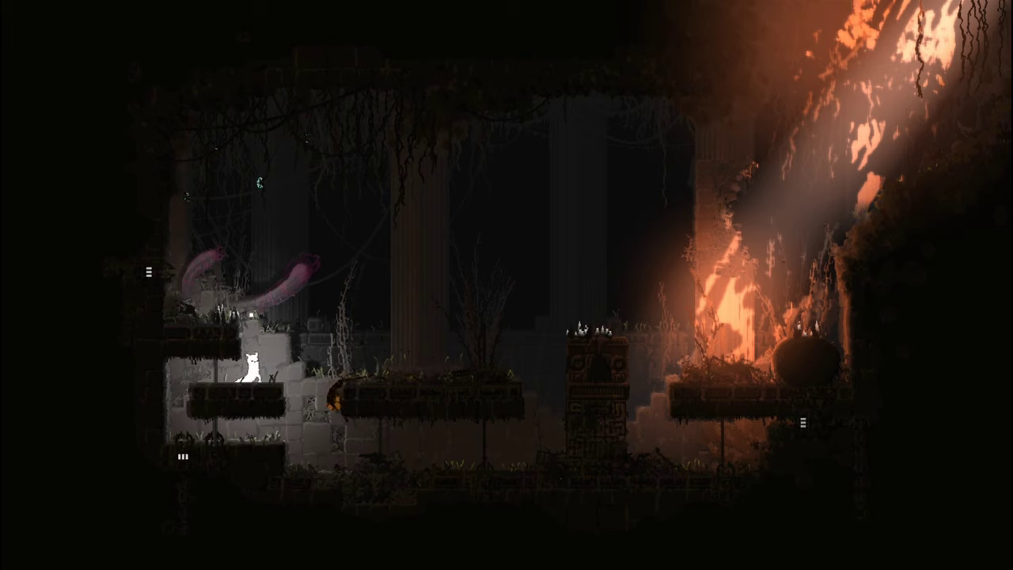
Cross the middle platform, drop down, and climb to the upper-left ledge near the tentacles.
key(Right)
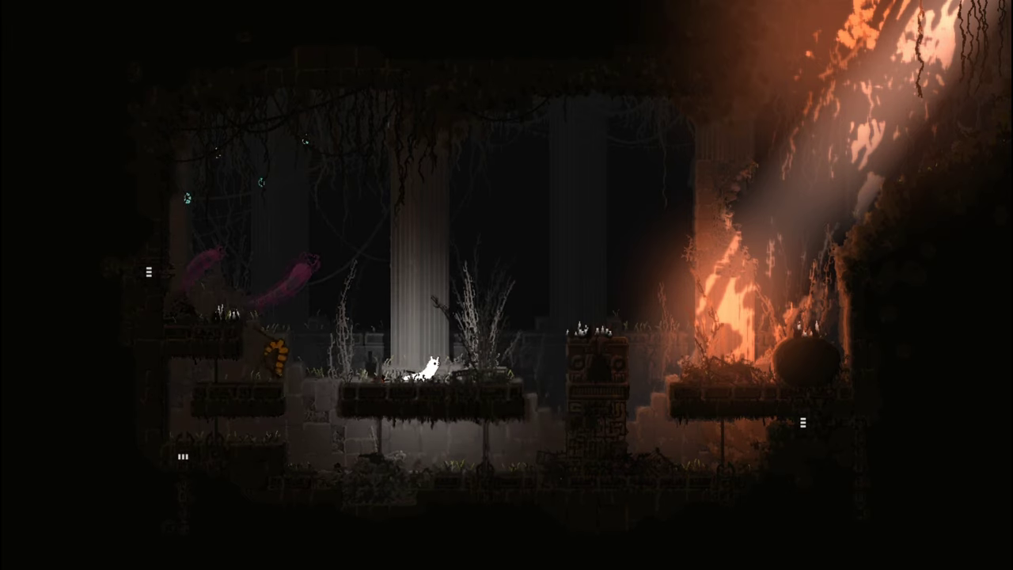
key(Right)
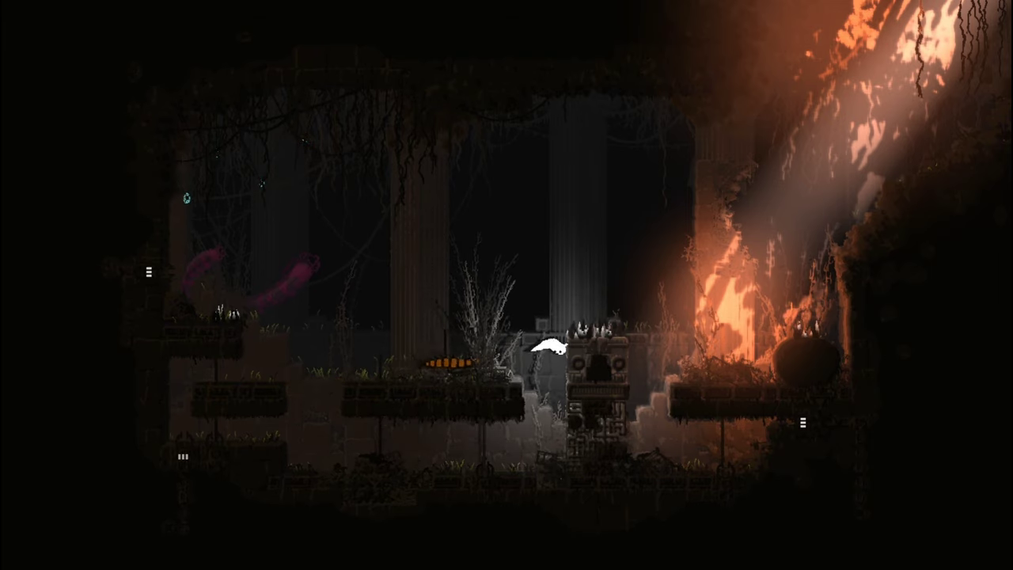
key(Right)
key(Left)
key(Left)
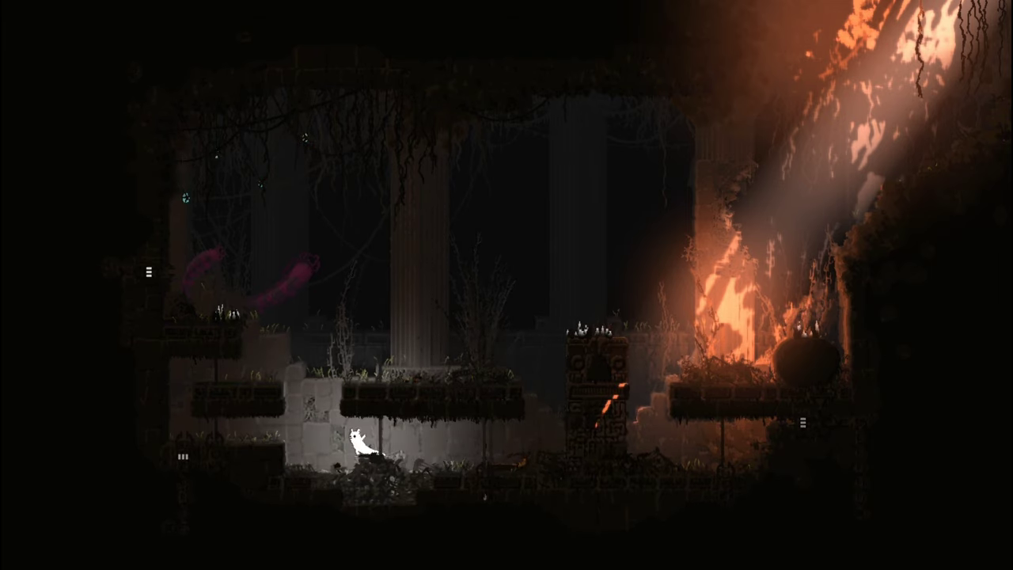
key(Left)
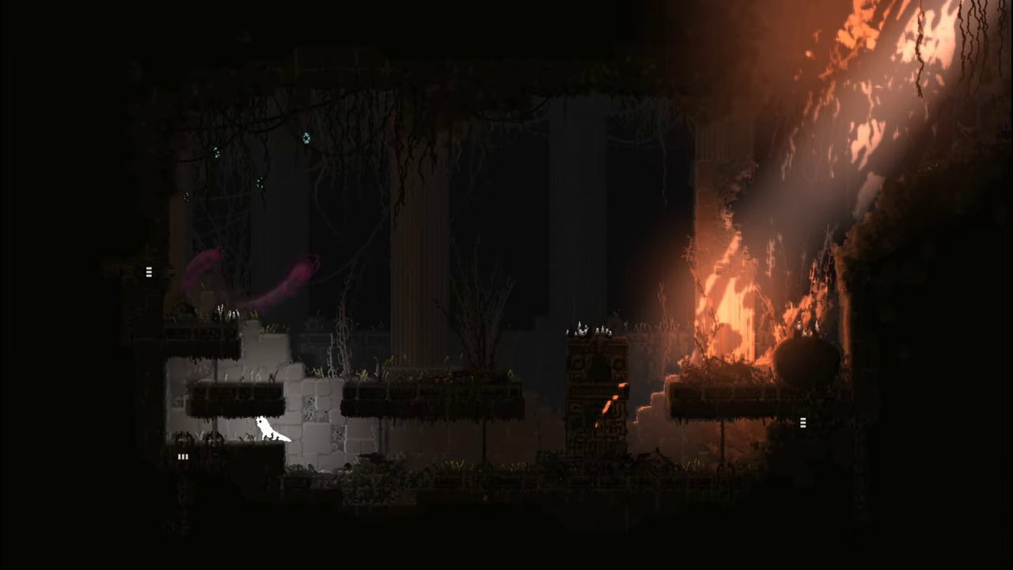
key(Up)
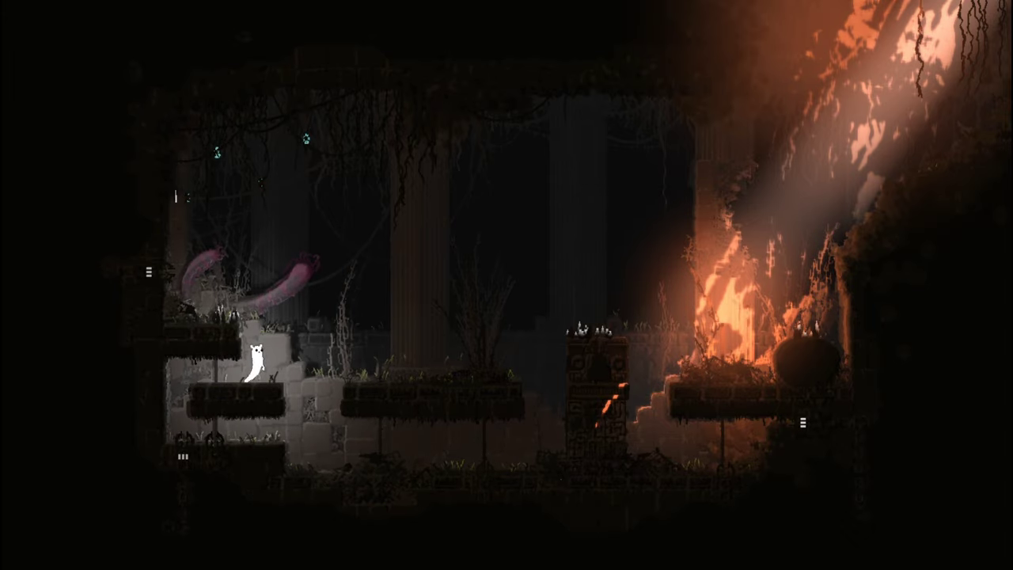
key(Up)
key(Left)
key(Left)
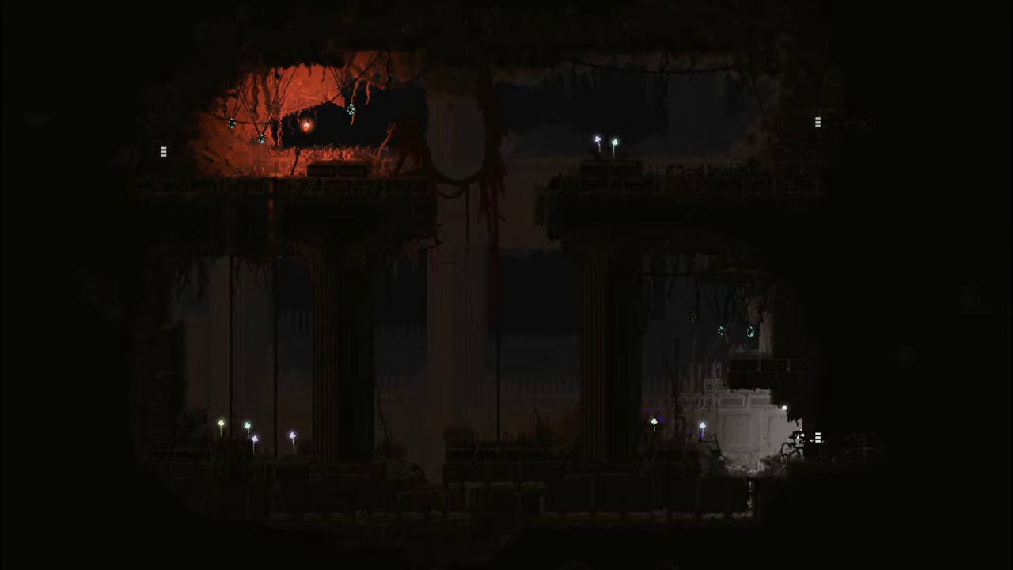
View the region map, then crawl out through the lower right exit.
key(space)
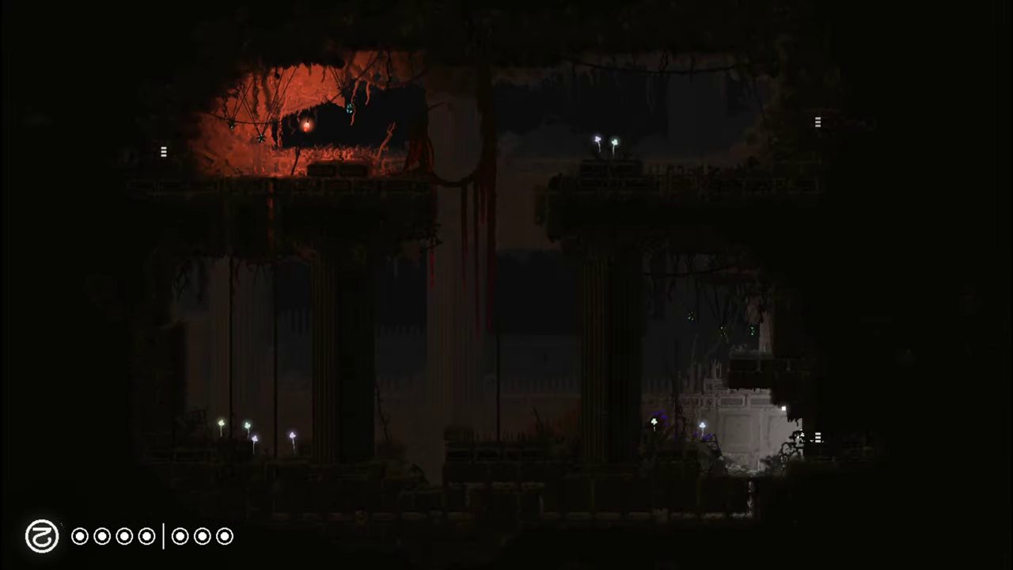
key(space)
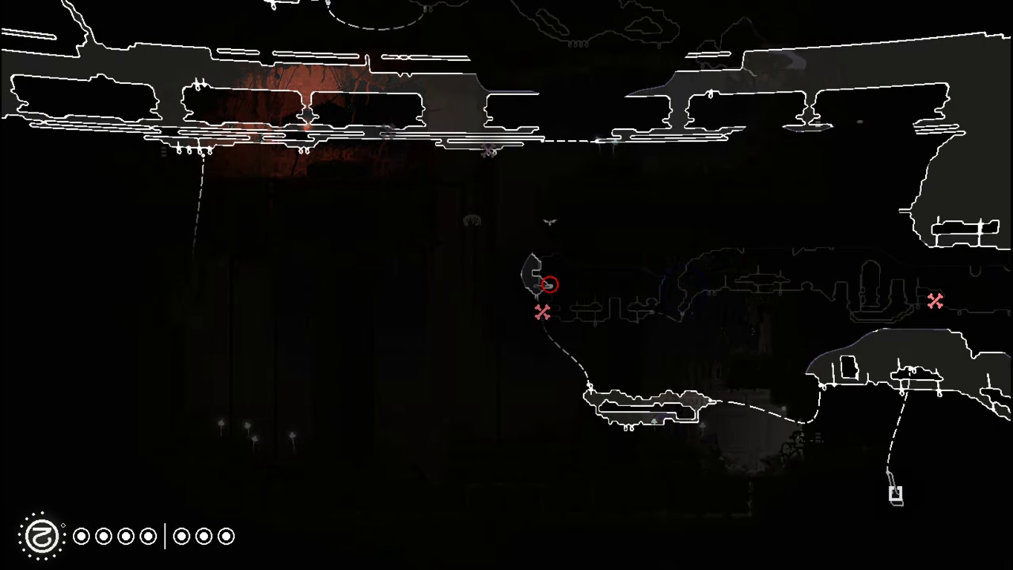
key(space)
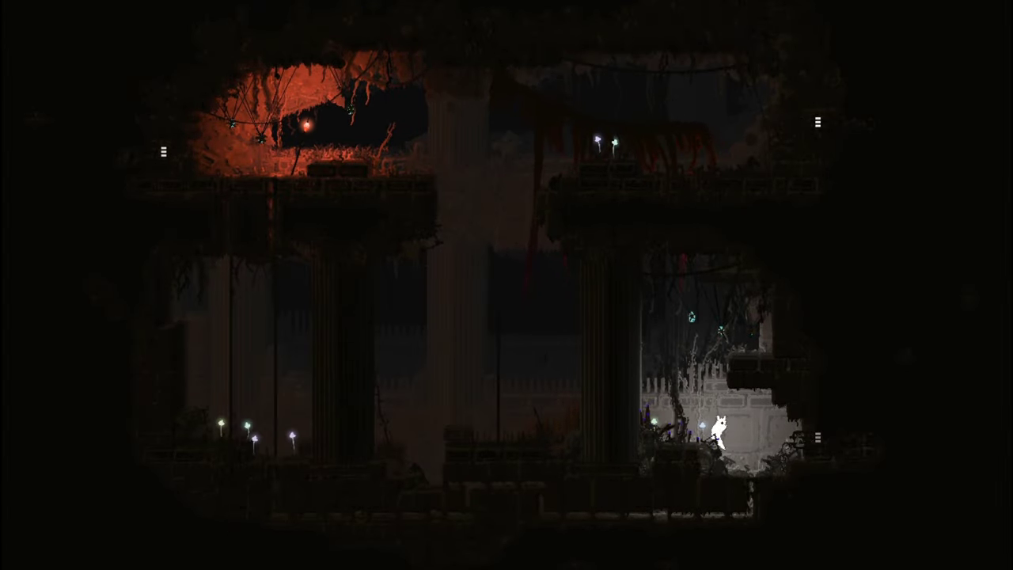
key(Down)
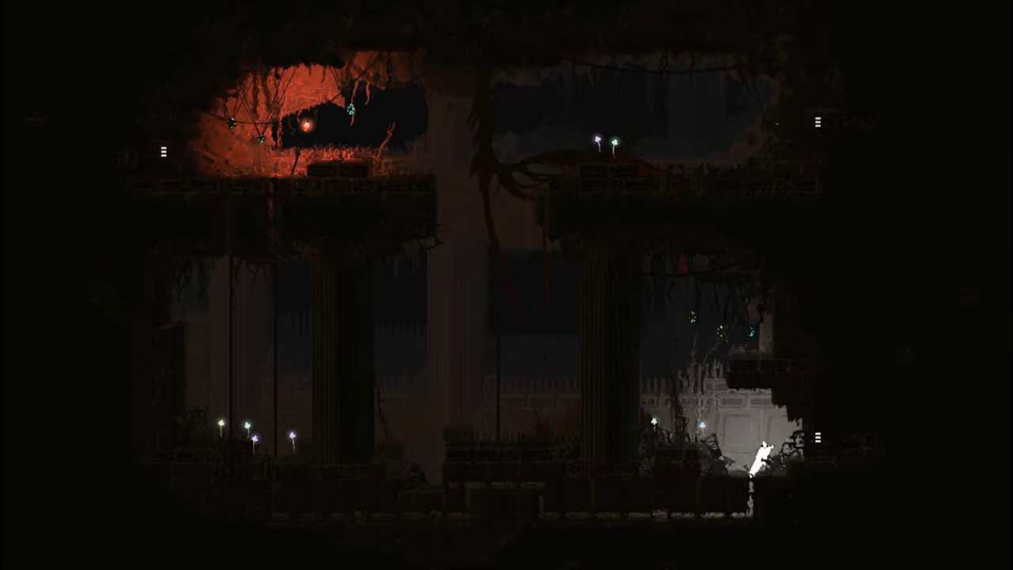
key(Right)
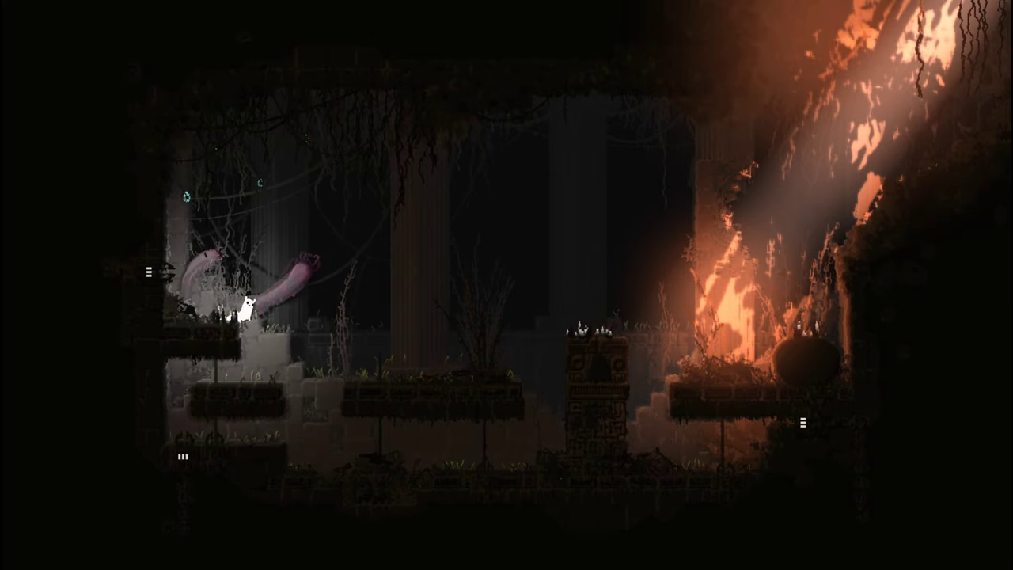
Cross the platform past the totem to the boulder, then drop down into the next room.
key(Right)
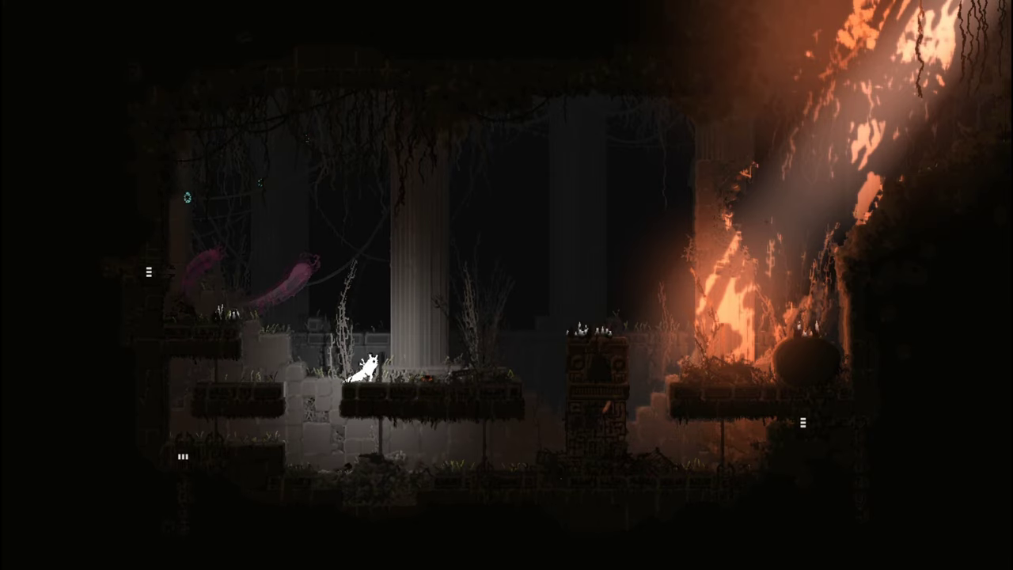
key(Right)
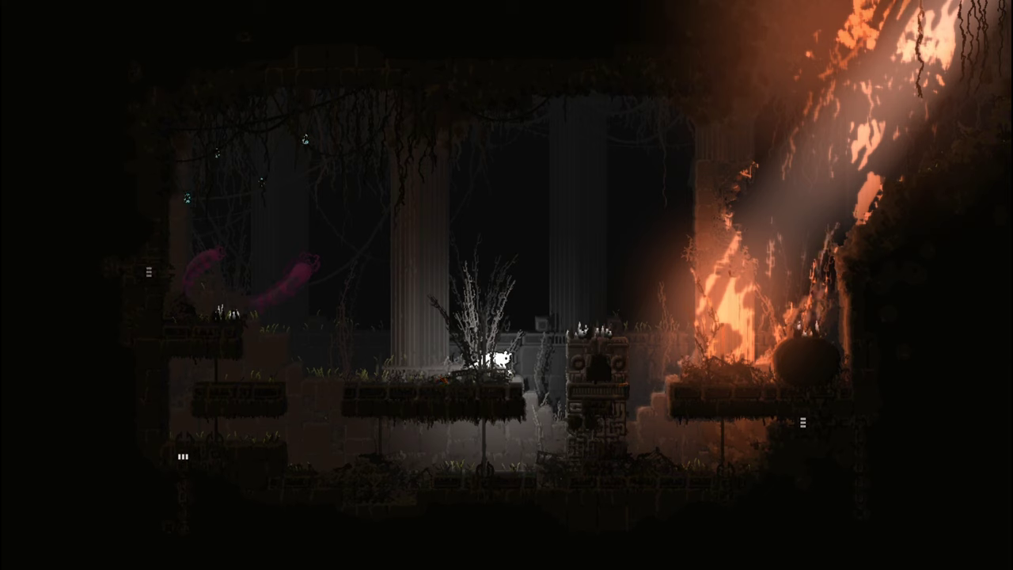
key(Right)
key(Right)
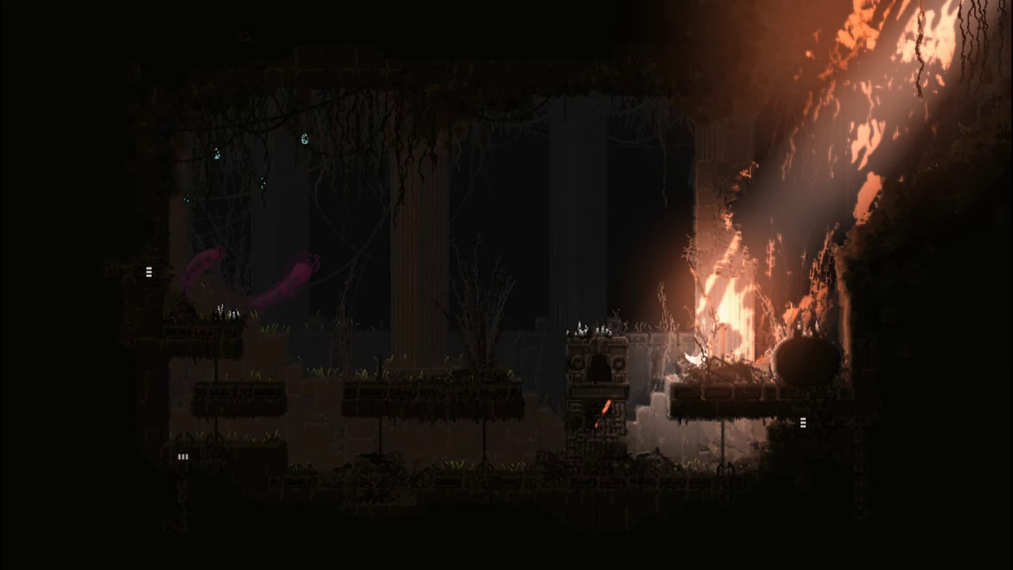
key(Right)
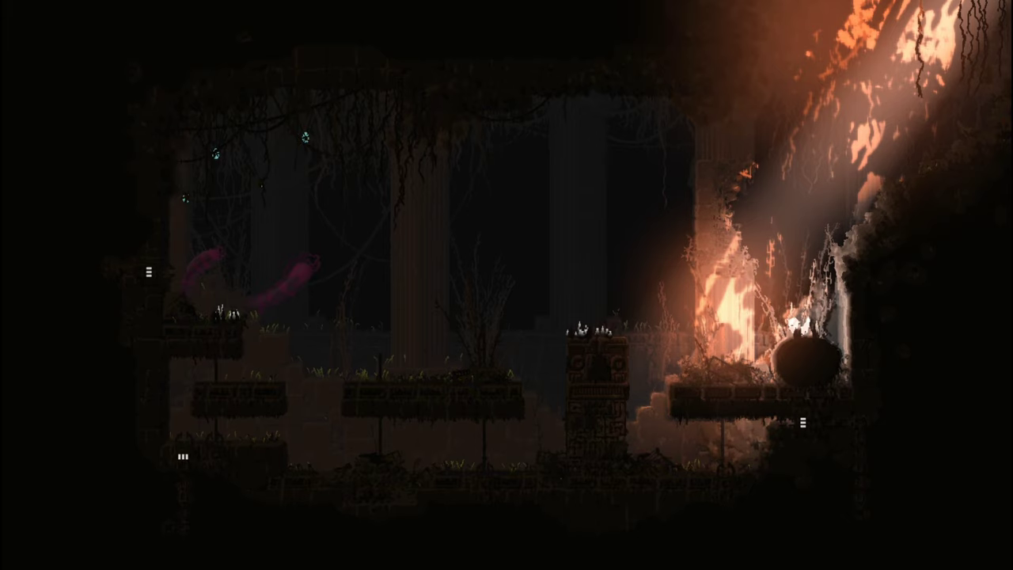
key(Down)
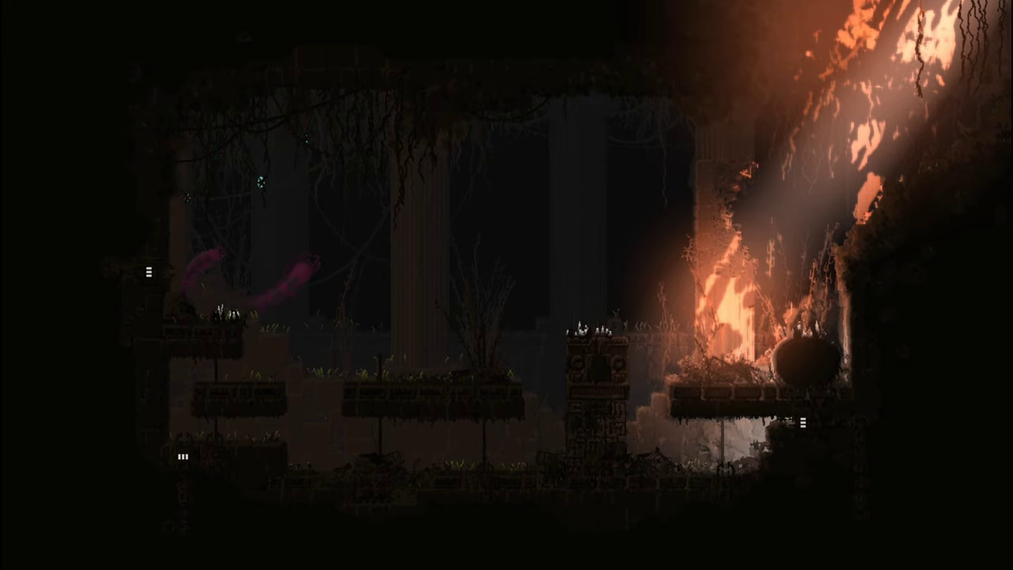
key(Right)
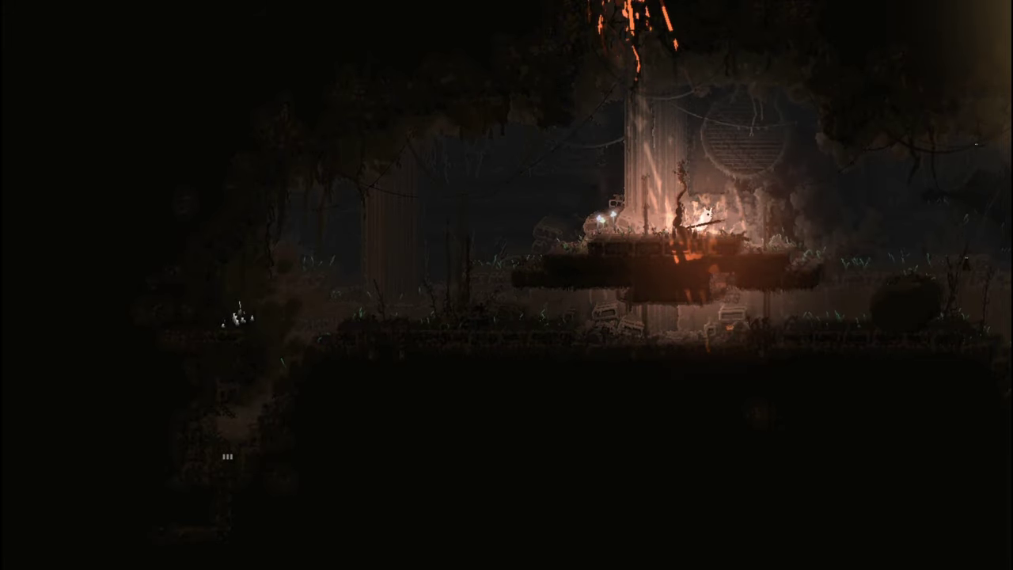
key(Right)
key(Right)
Climb past the fire and the bush to the column platform, then exit right.
key(Right)
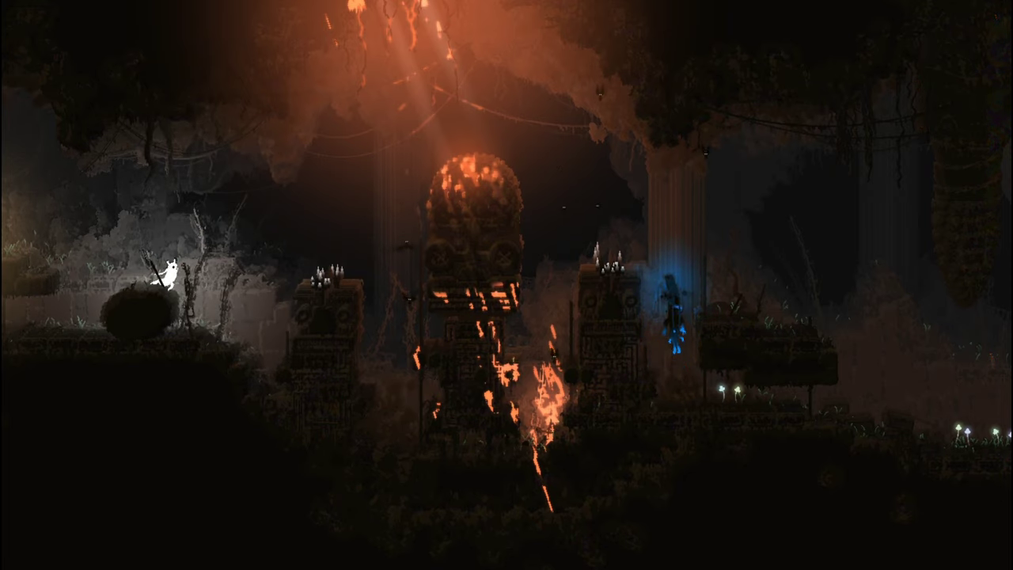
key(Right)
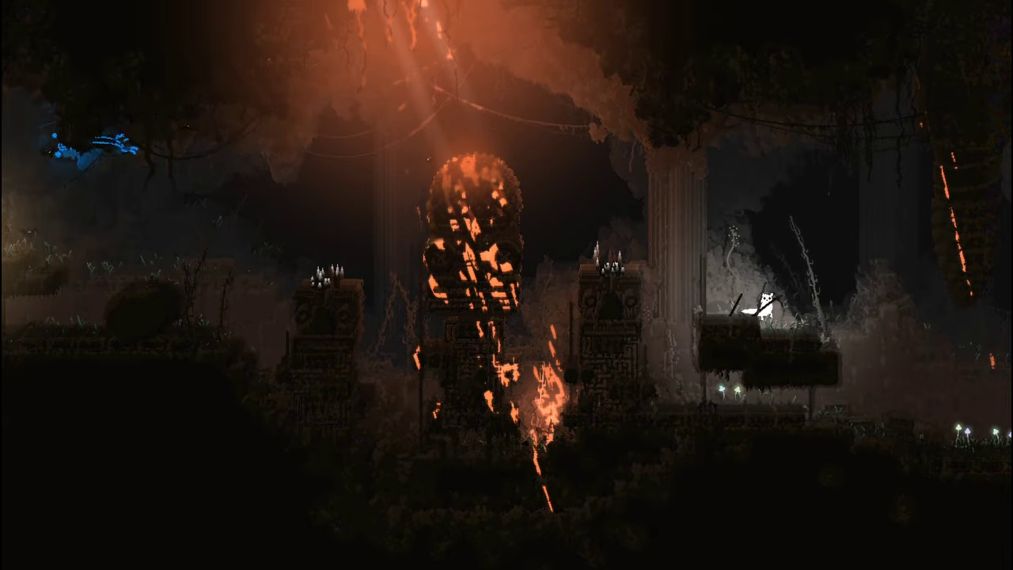
key(Right)
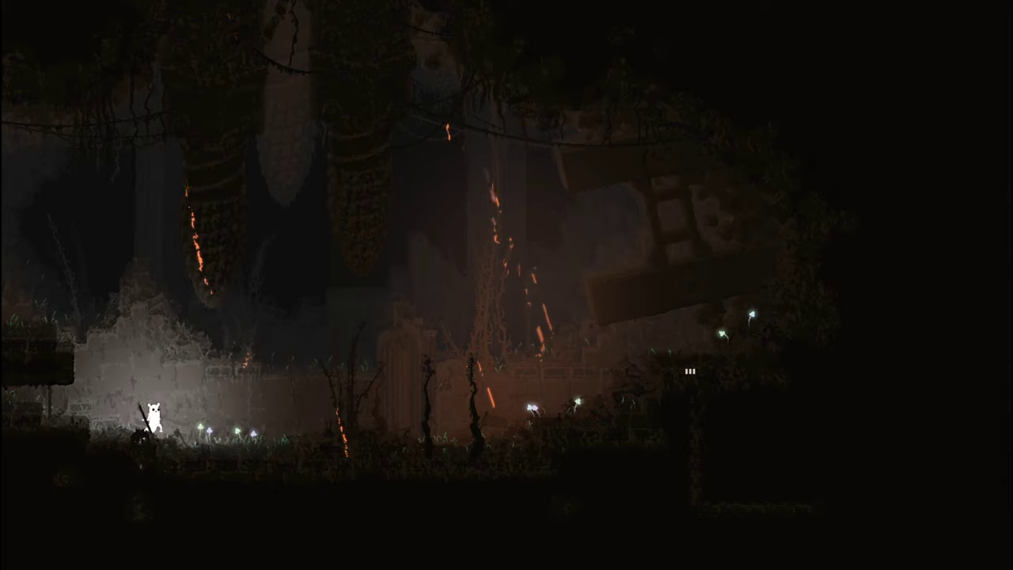
key(Right)
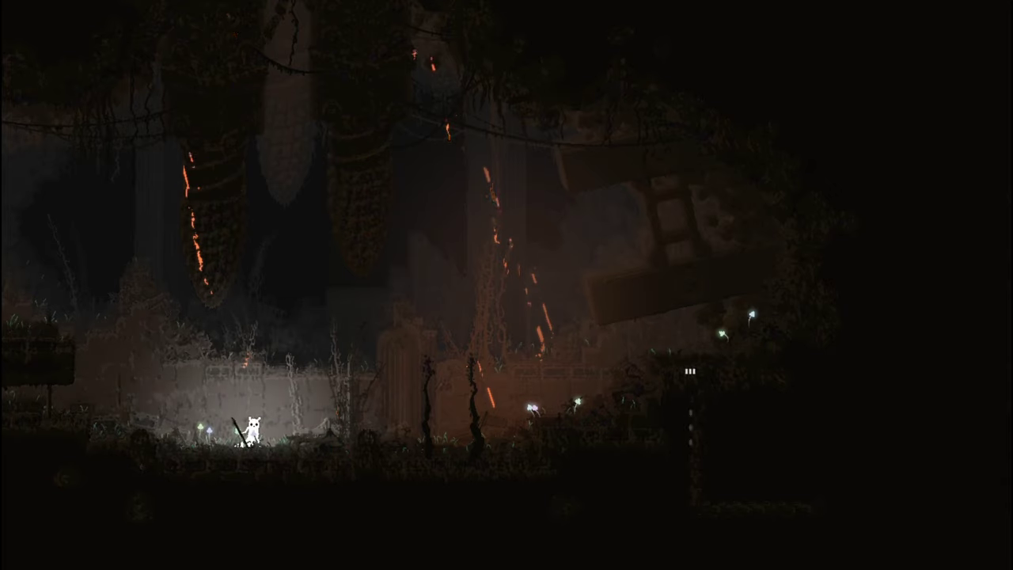
key(Right)
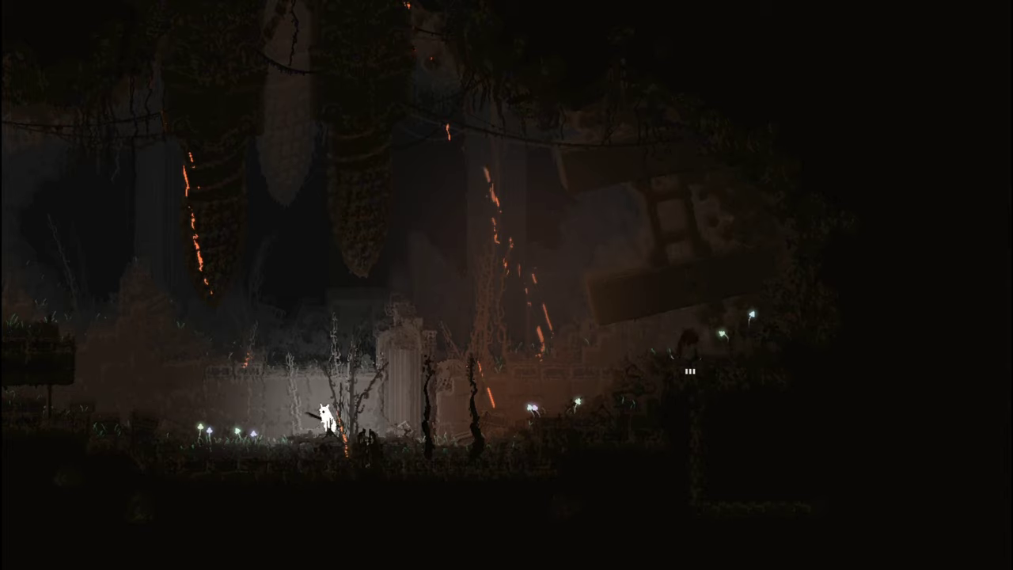
Retreat from the lizard by running left through the room's left exit.
key(Left)
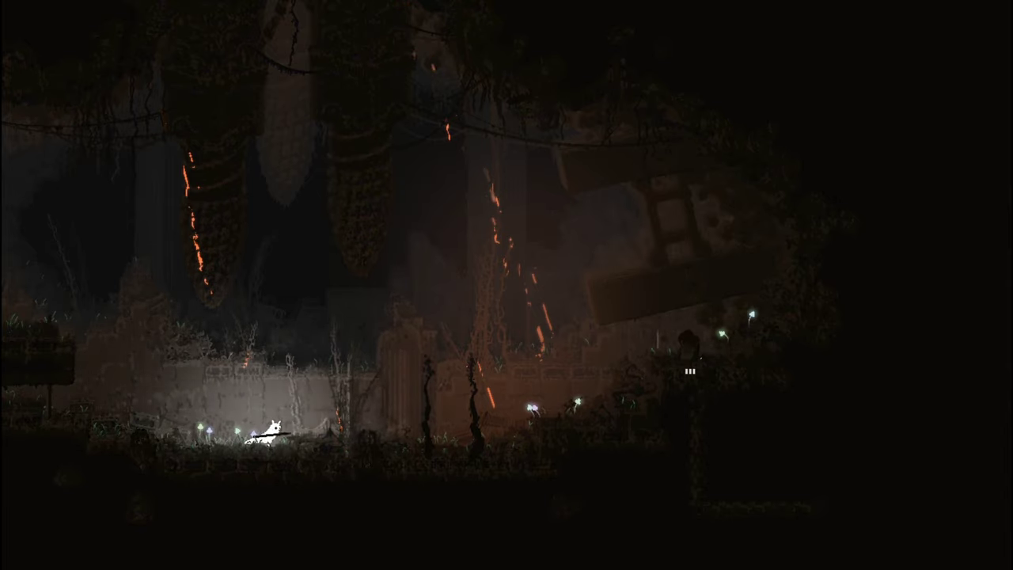
key(Right)
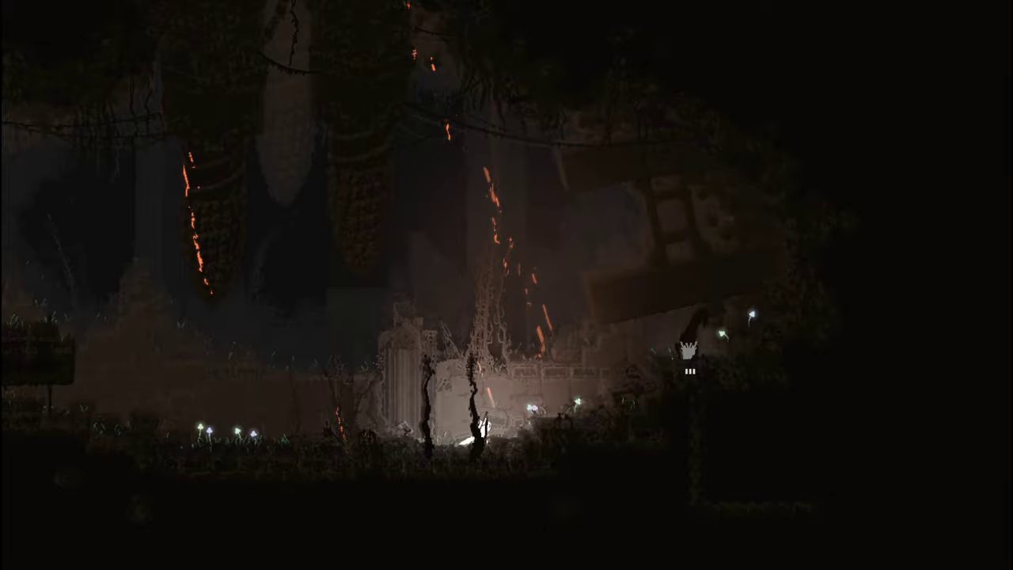
key(Left)
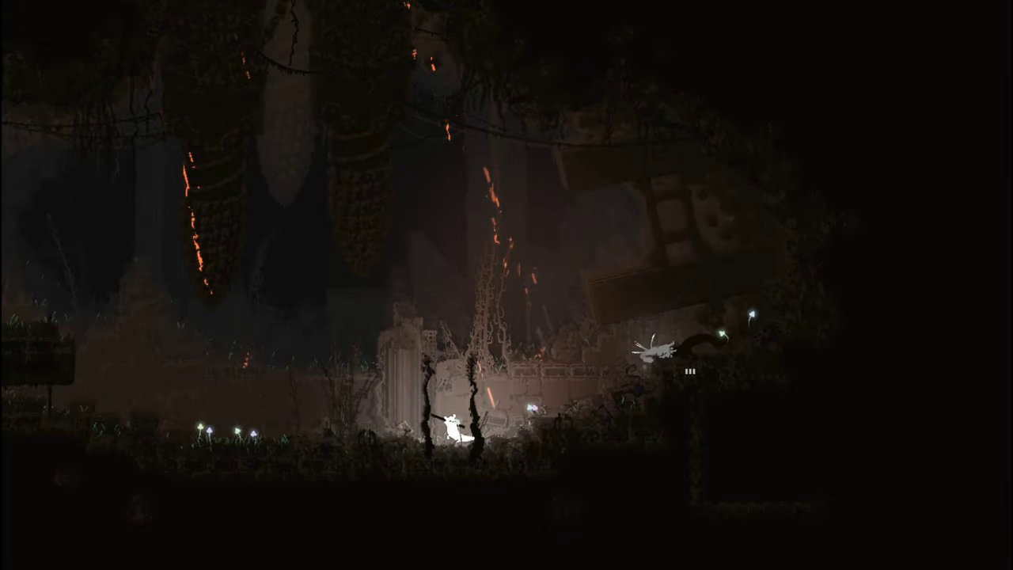
key(Left)
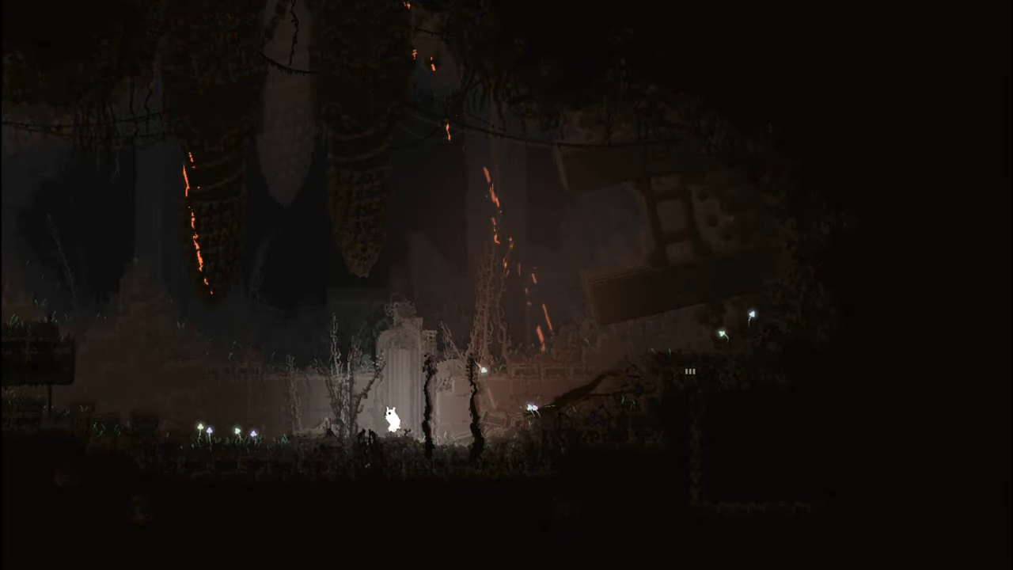
key(Left)
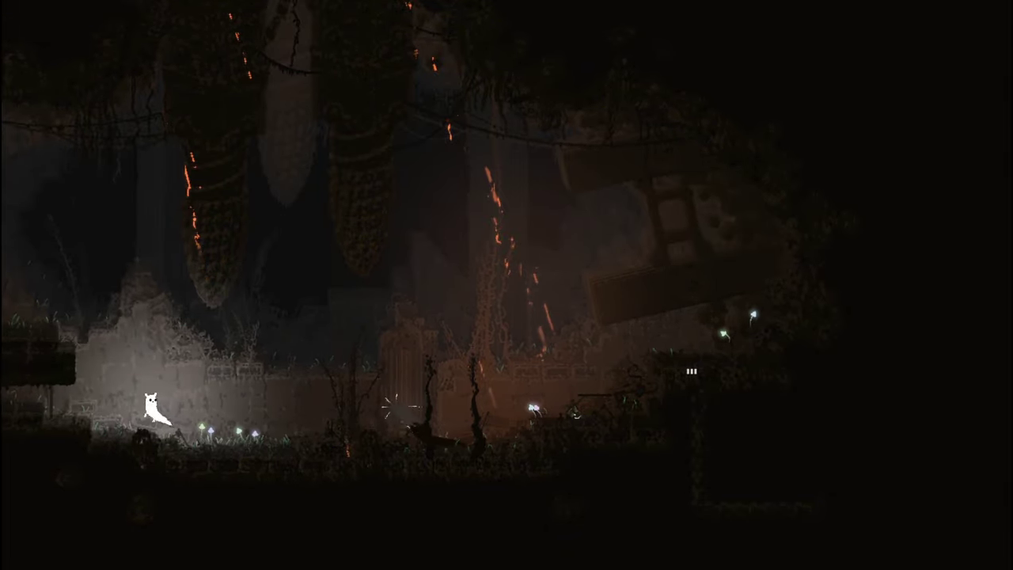
key(Left)
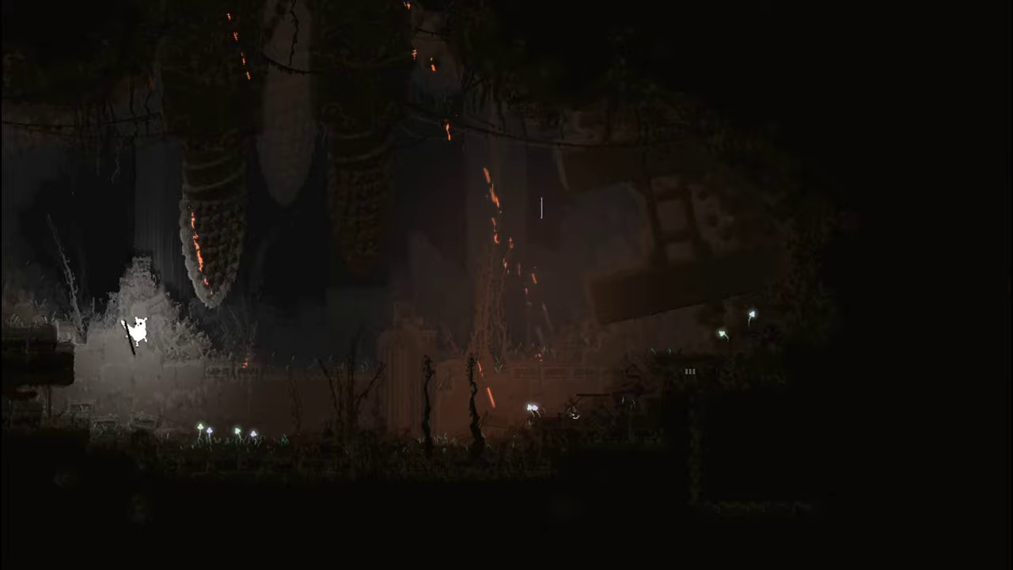
Climb the rubble slope, drop into the dark pit, and climb out of the pipe.
key(Right)
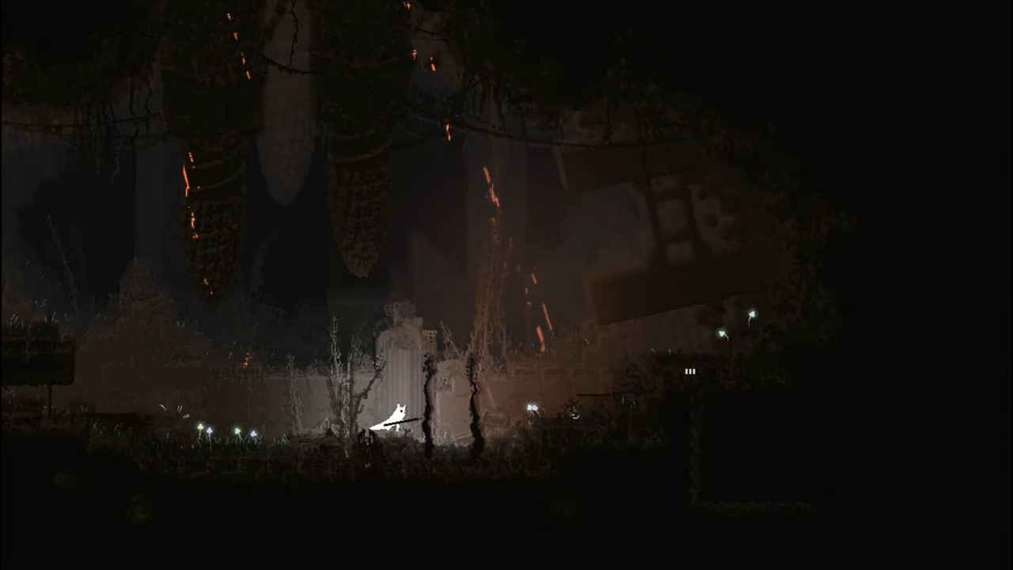
key(Right)
key(space)
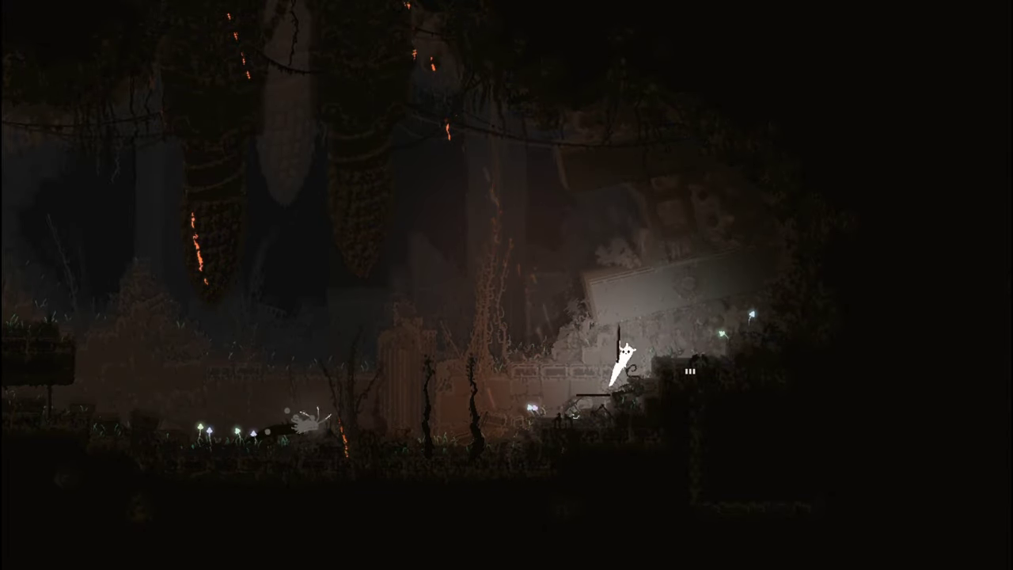
key(Right)
key(Down)
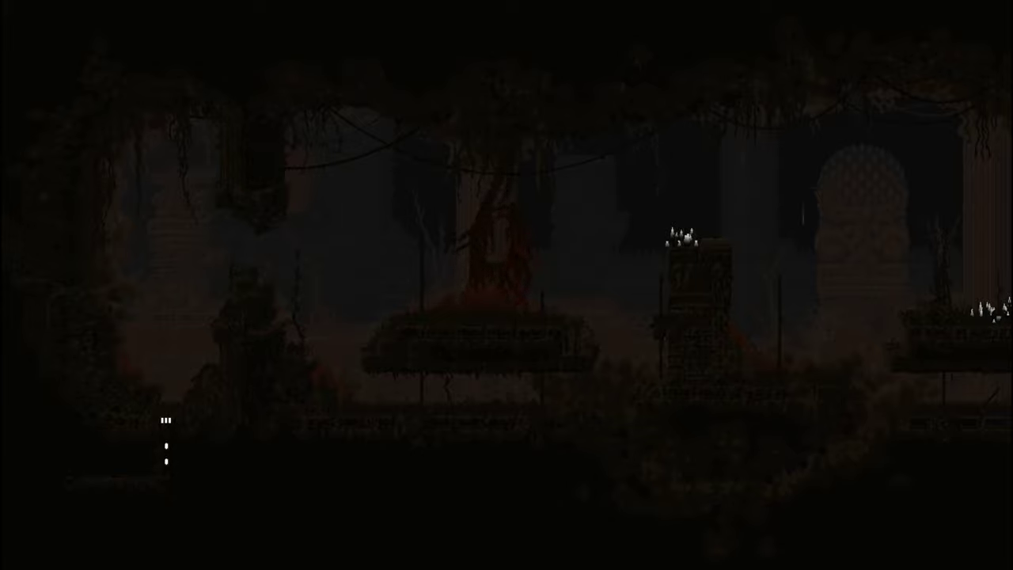
key(Up)
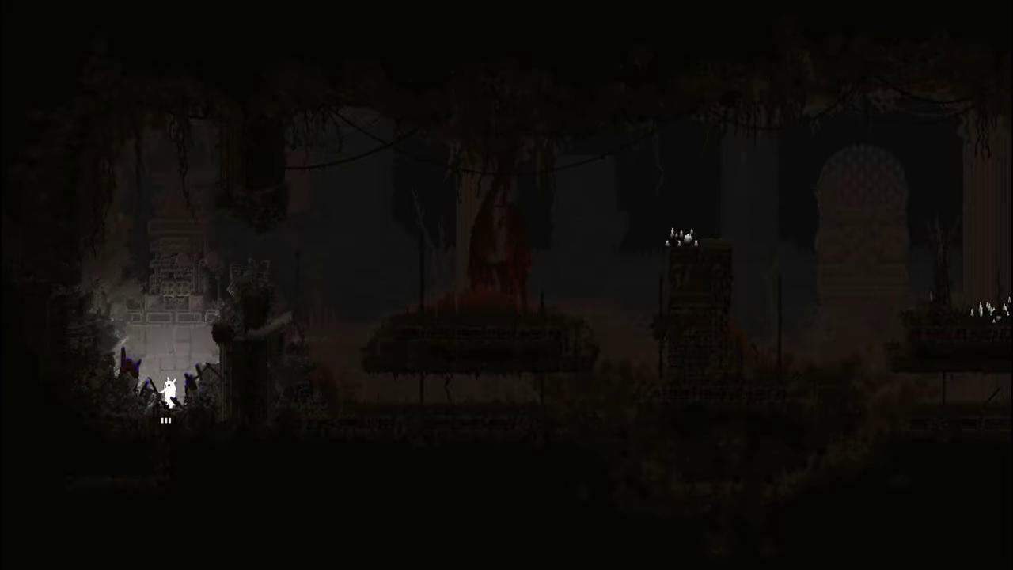
key(Right)
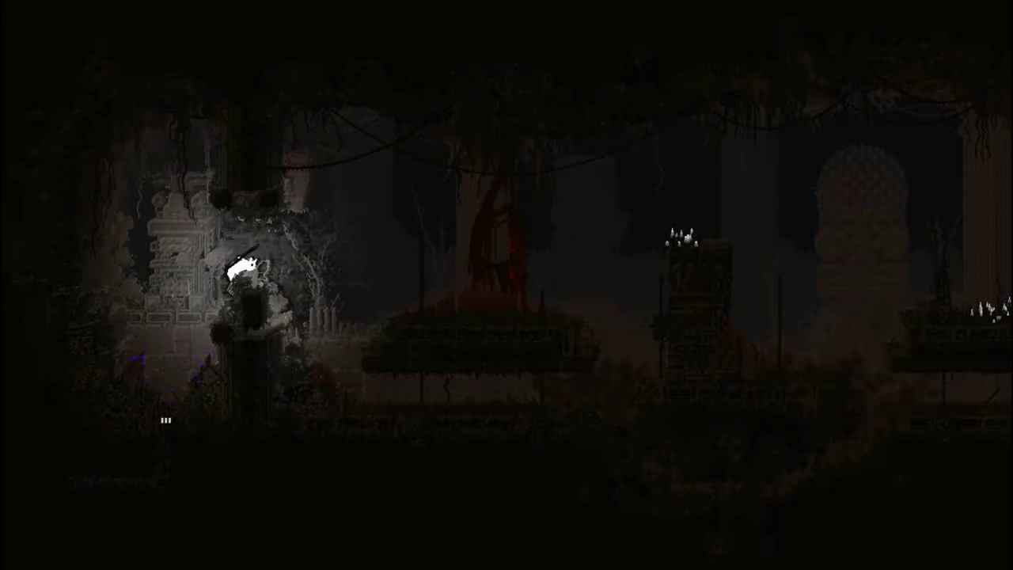
Jump at the ledge, drop through the gap, and climb onto the ledge by the statue.
key(Right)
key(Right)
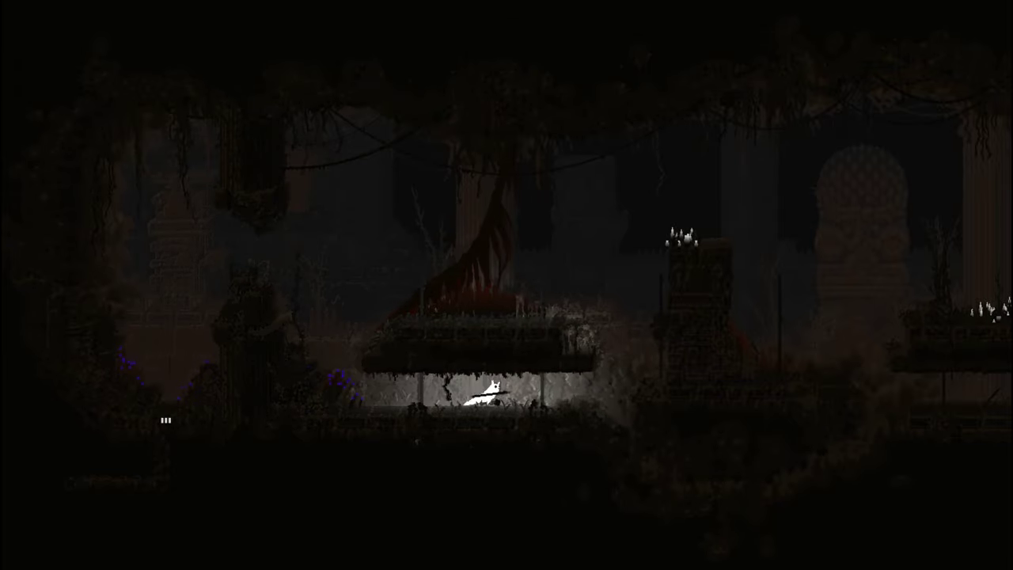
key(space)
key(Right)
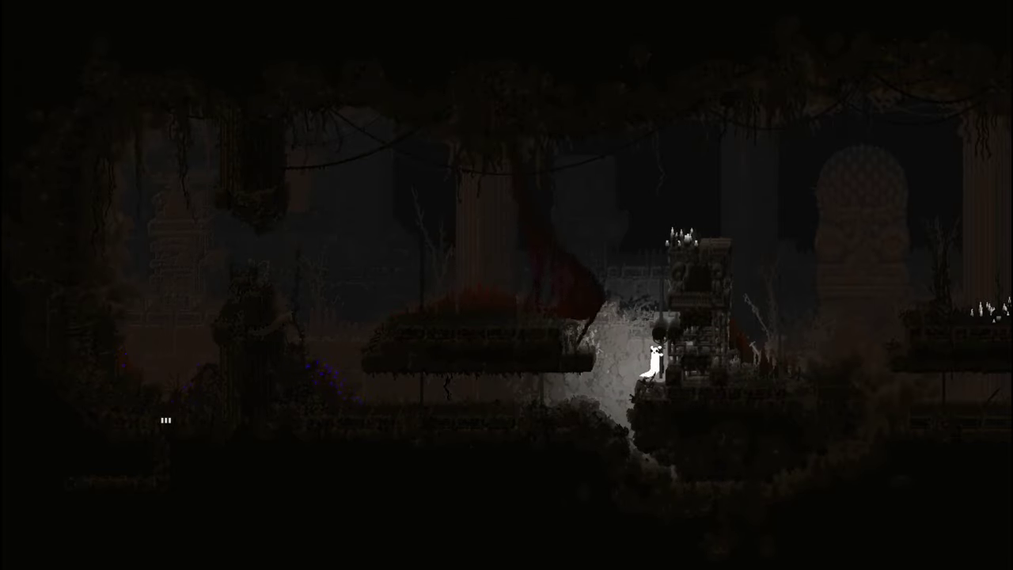
key(Down)
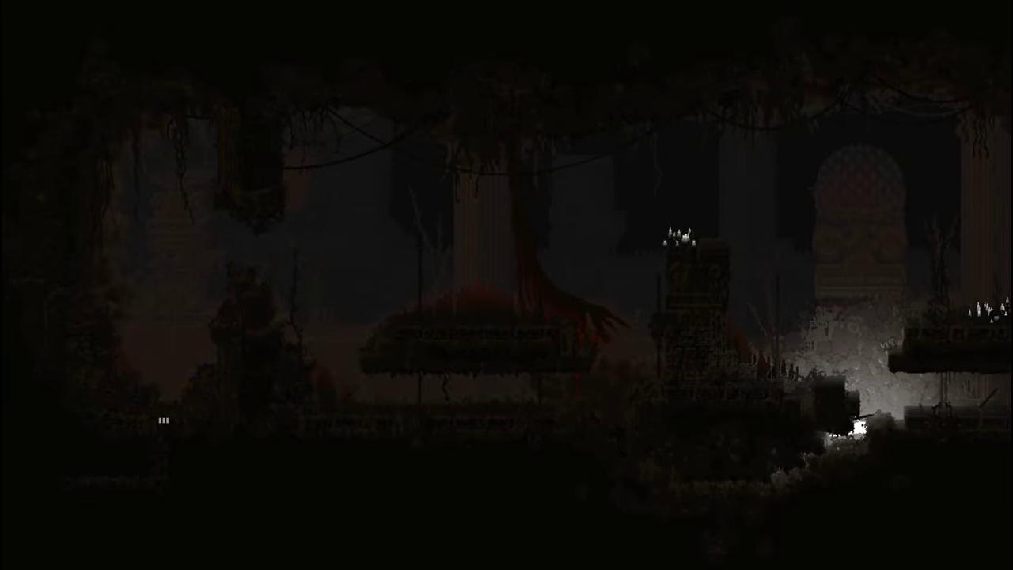
key(Up)
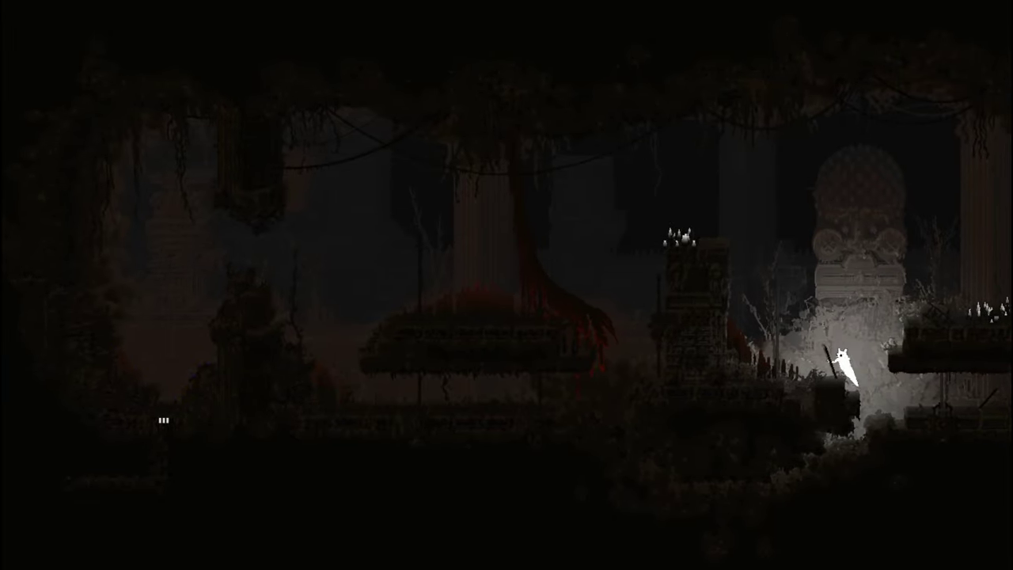
key(Right)
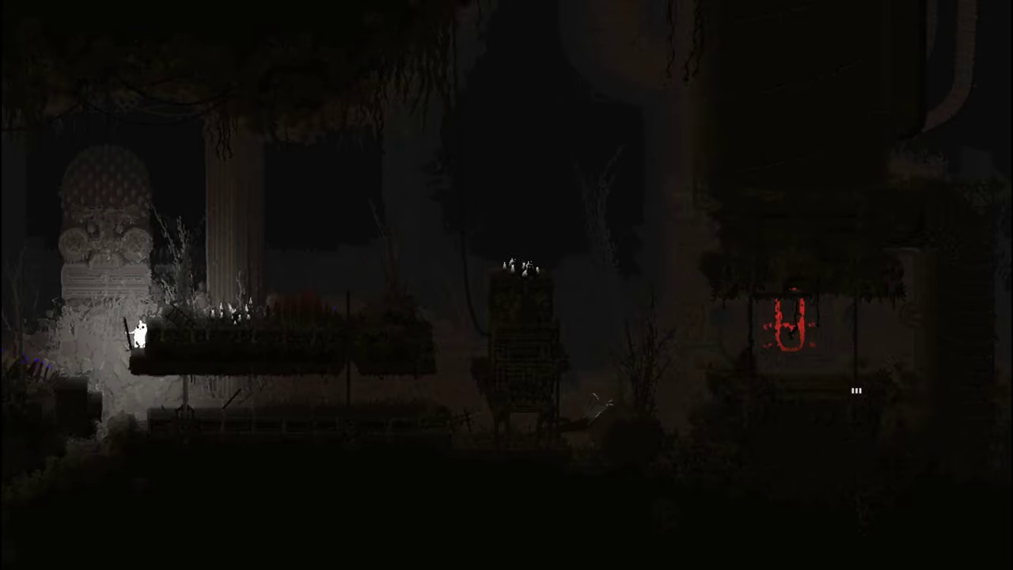
Drop from the upper ledge to the lower platform and hop onto the boulder by the totem.
key(Right)
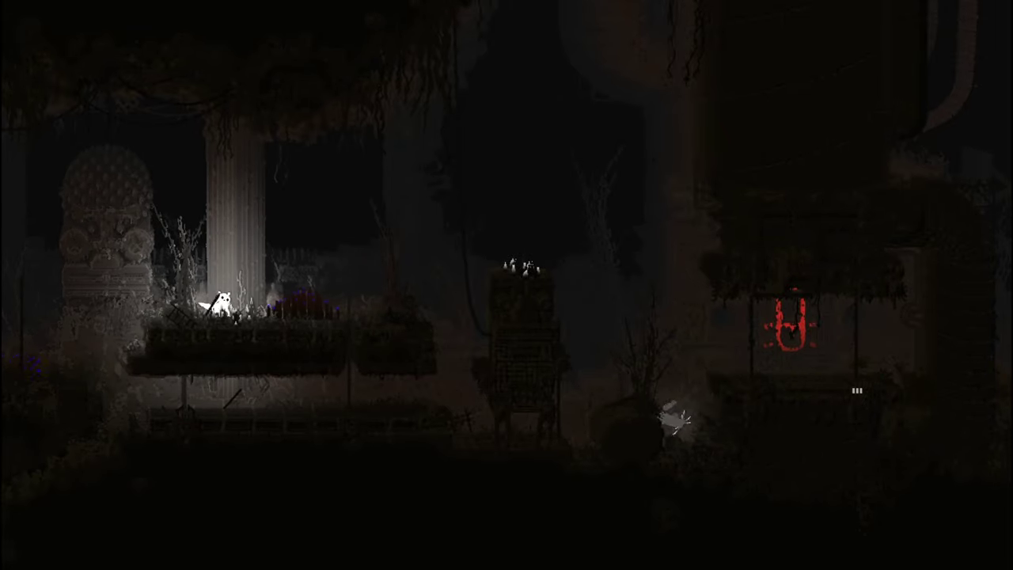
key(Left)
key(Left)
key(Down)
key(Right)
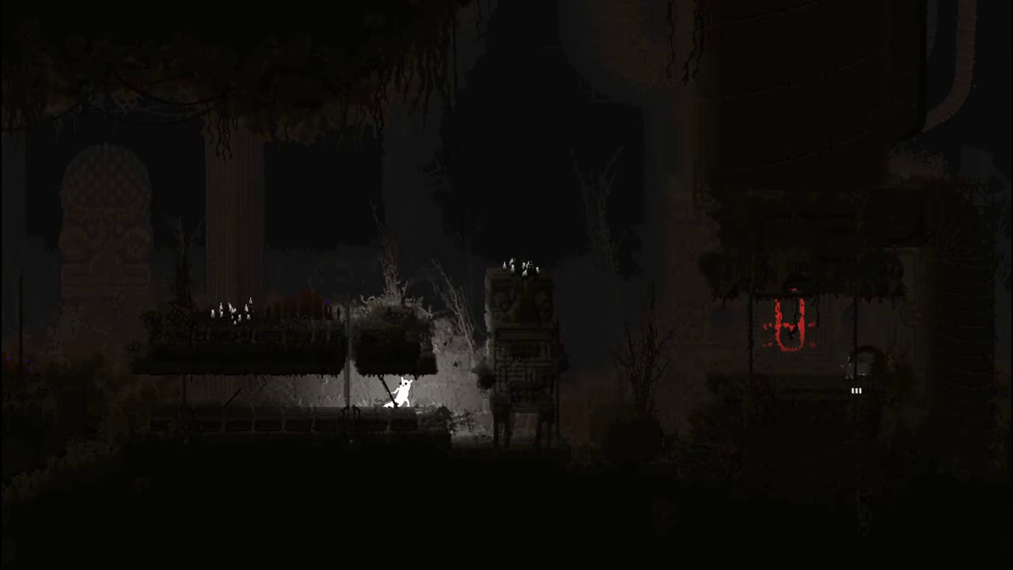
key(Right)
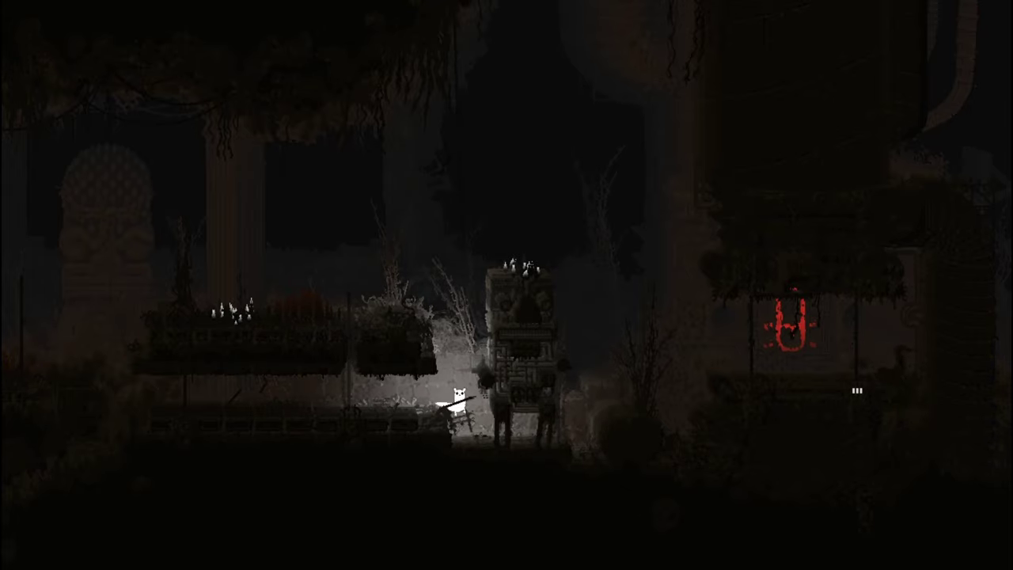
key(Right)
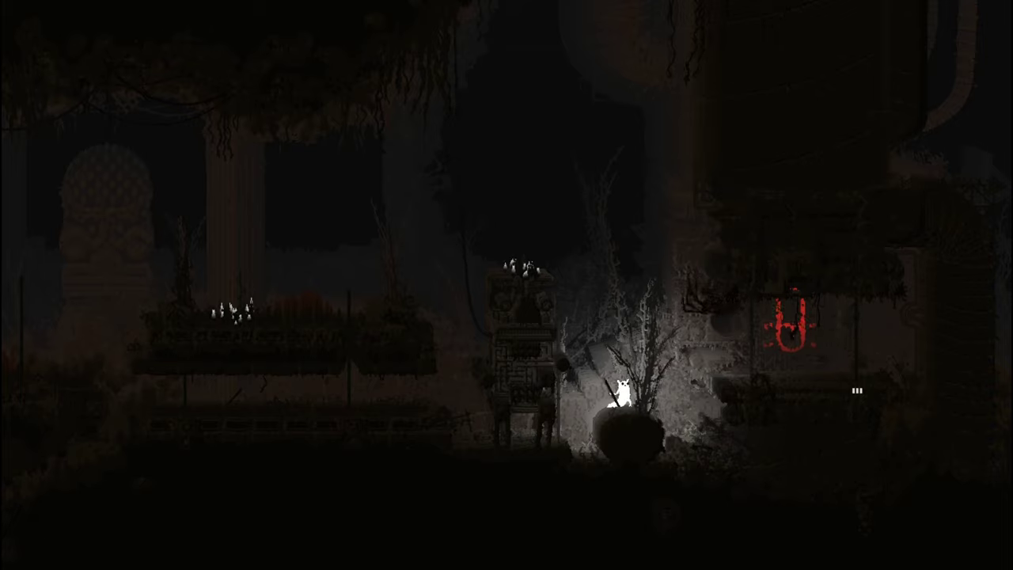
Return to the boulder, climb to the red glyph ledge, and crawl into the pipe.
key(Left)
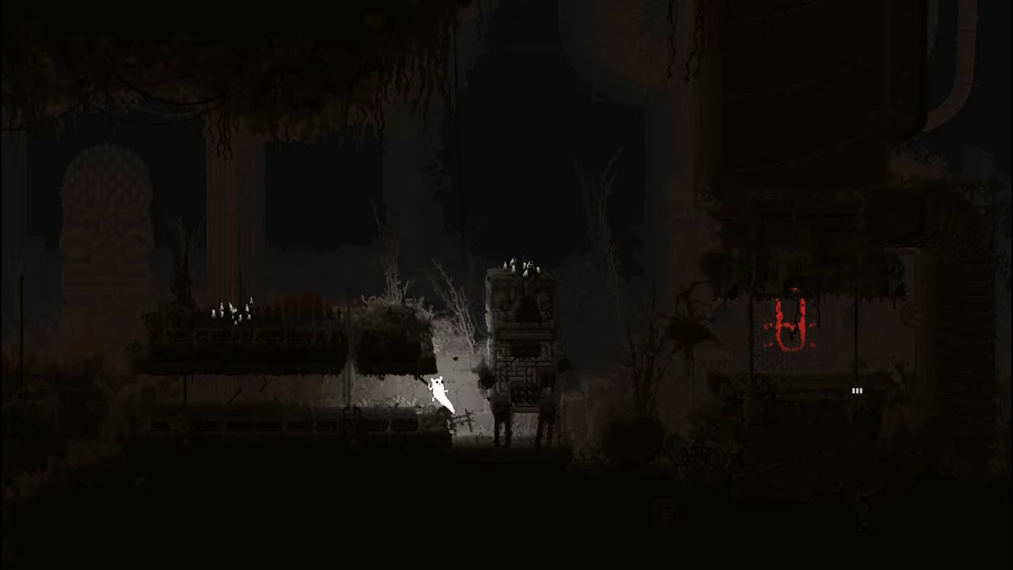
key(Left)
key(Right)
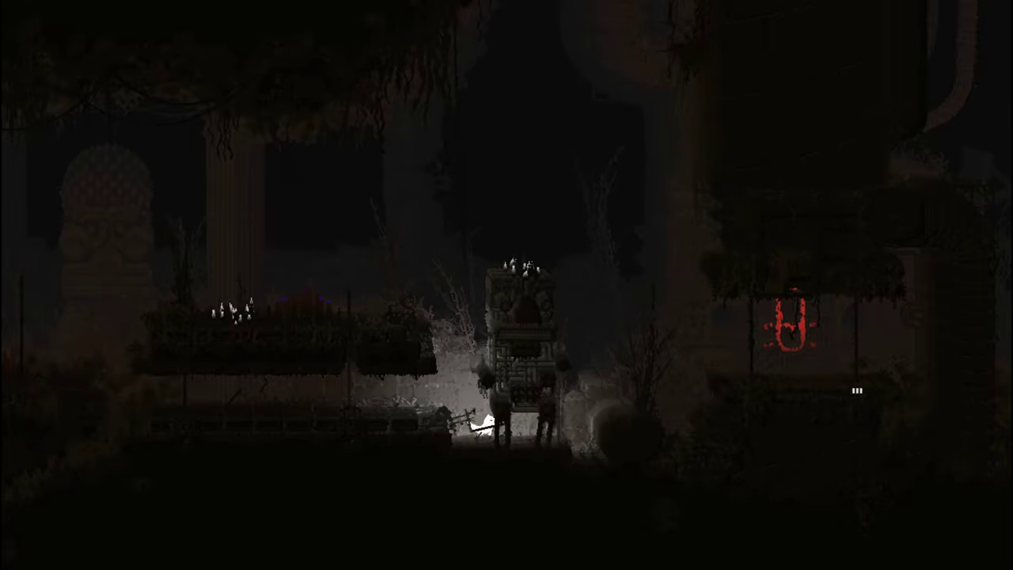
key(Right)
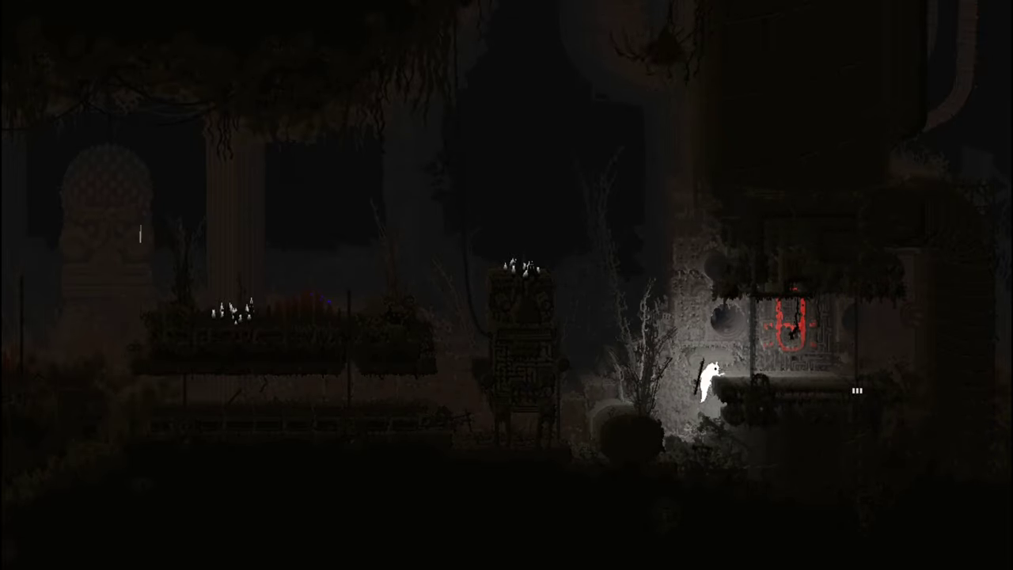
key(Up)
key(Right)
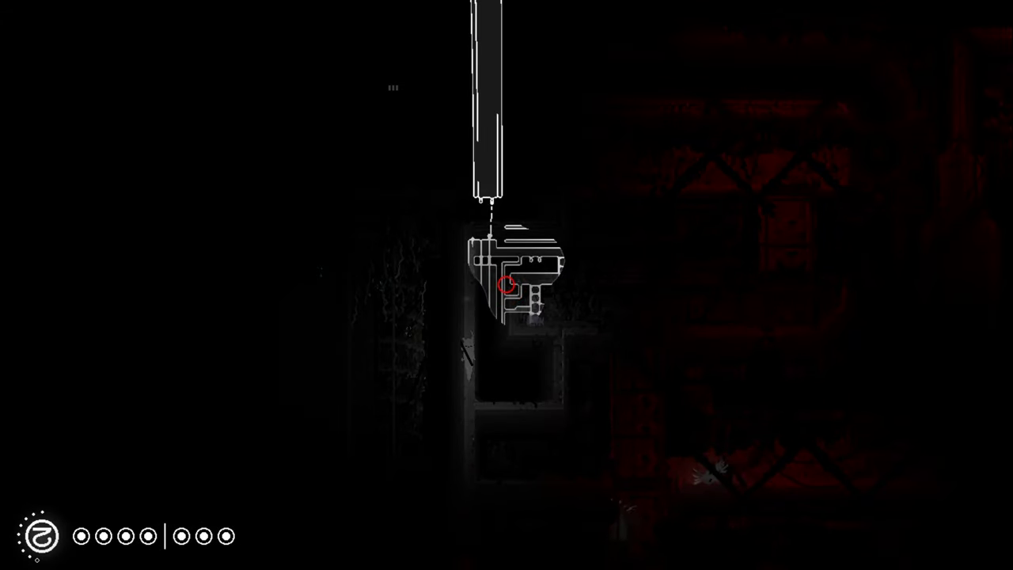
key(space)
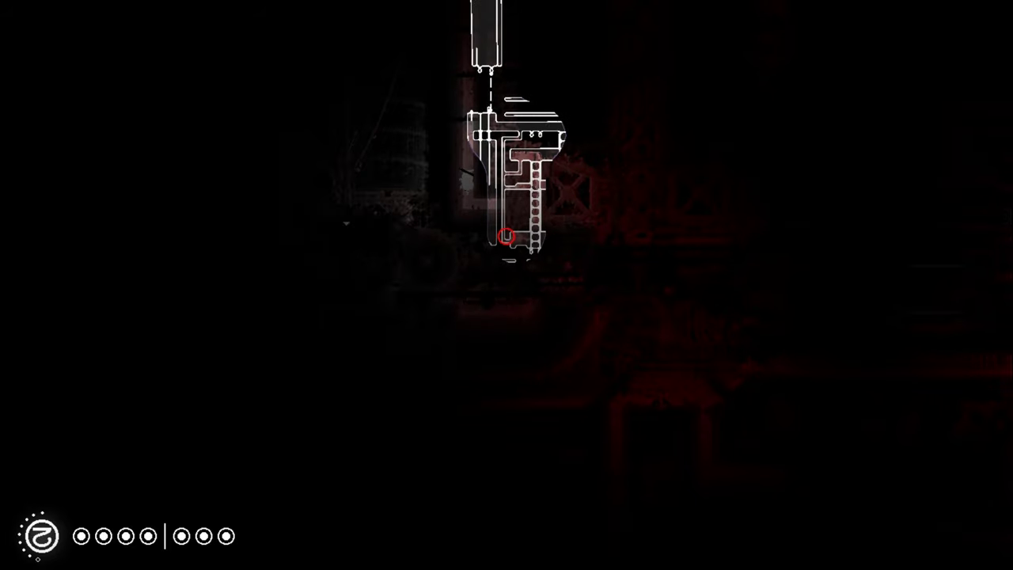
Check the region map twice while moving right through the pipe area.
key(space)
key(Right)
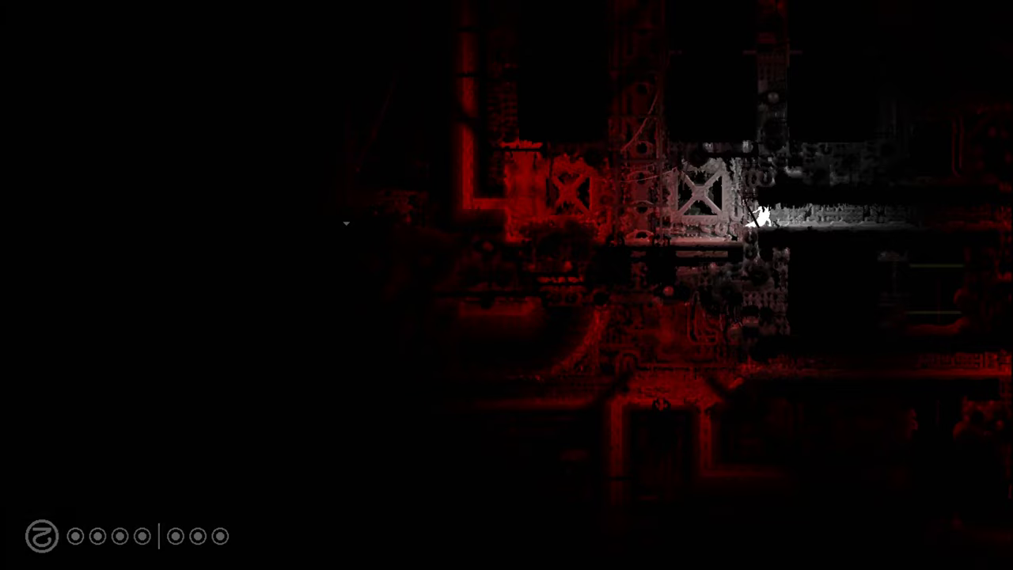
key(Tab)
key(Tab)
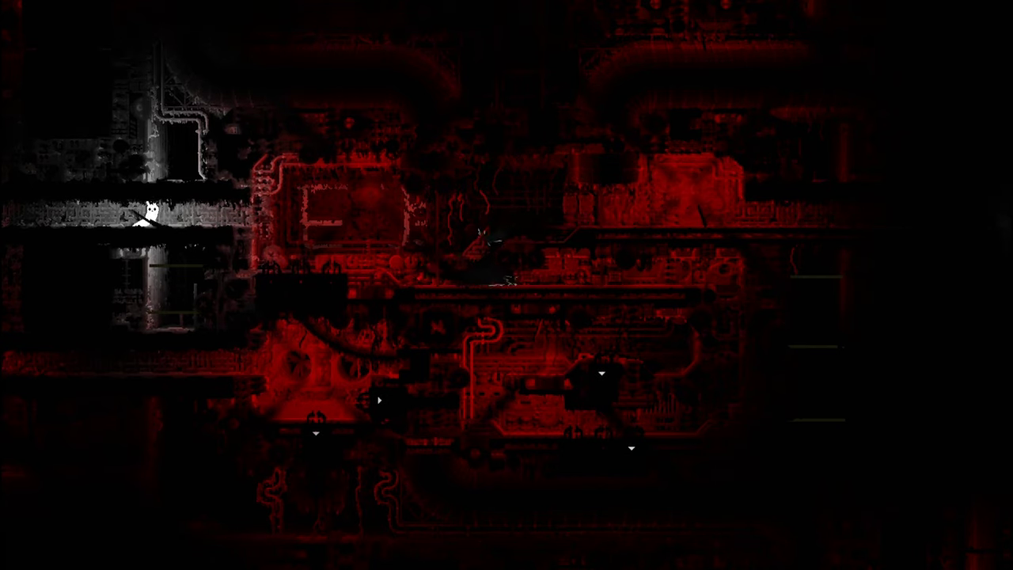
Crawl along the lit ledge, peek into the neighbouring room, and inch further right.
key(Left)
key(Right)
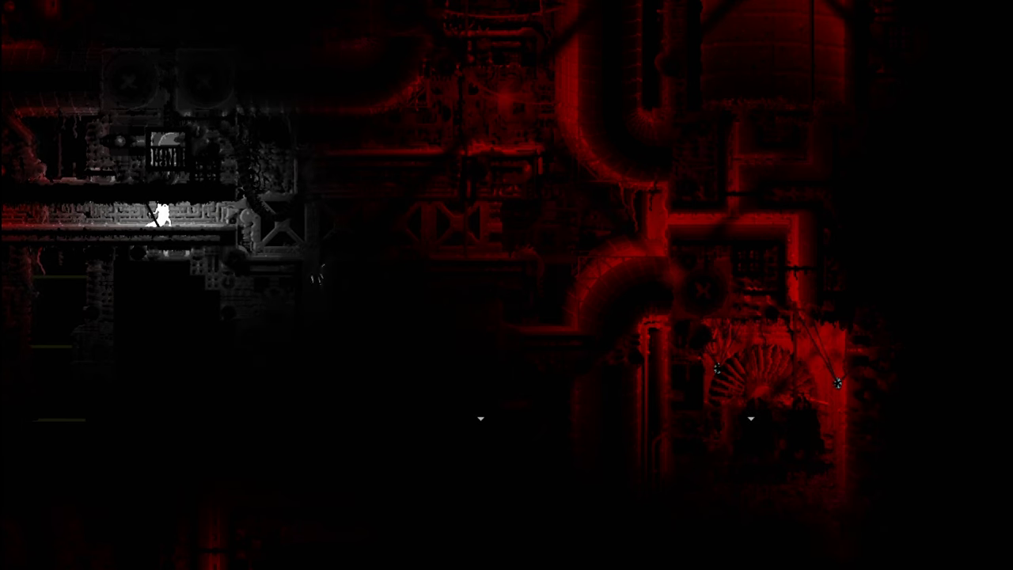
key(Left)
key(Left)
key(Left)
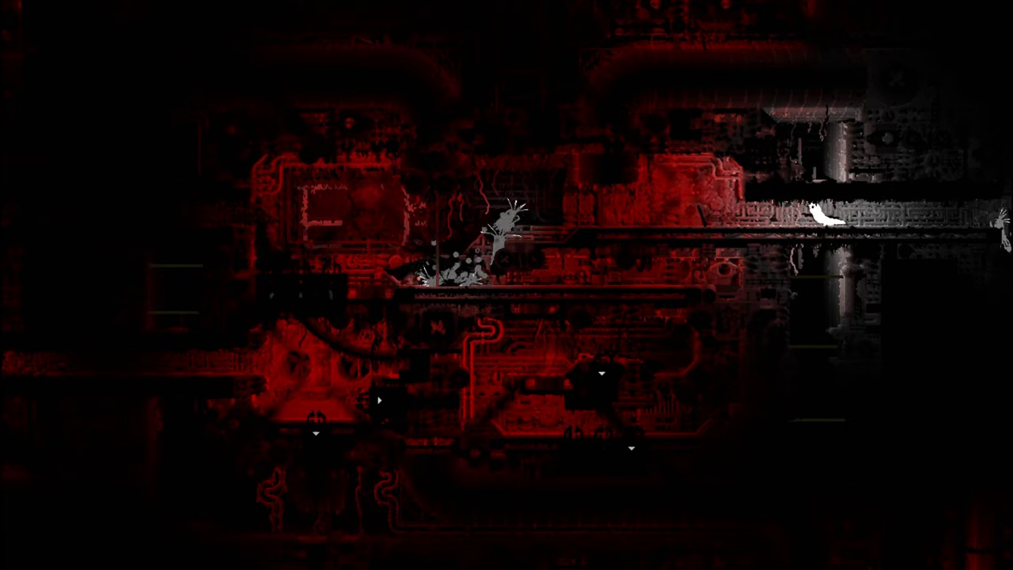
key(Right)
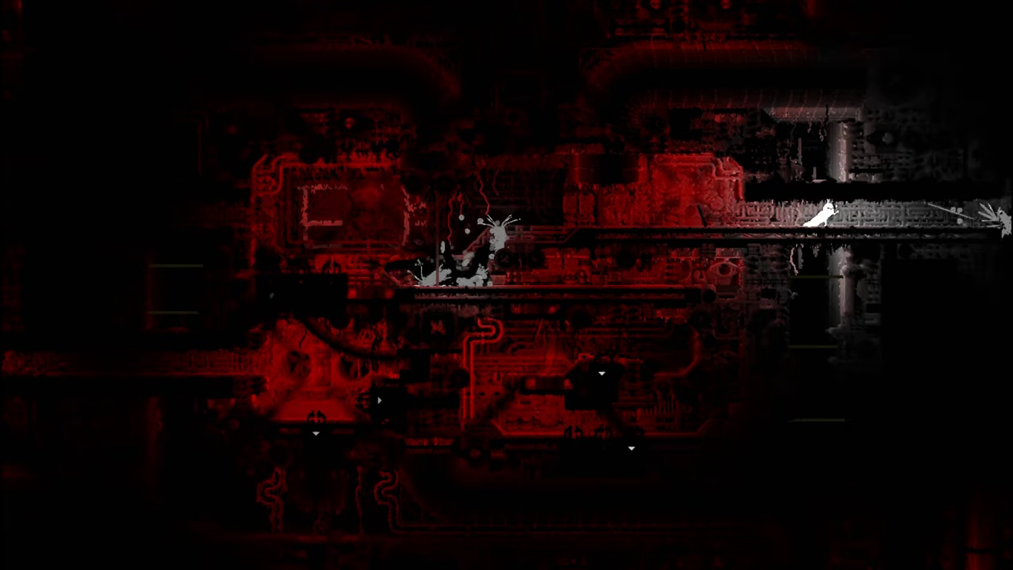
key(Right)
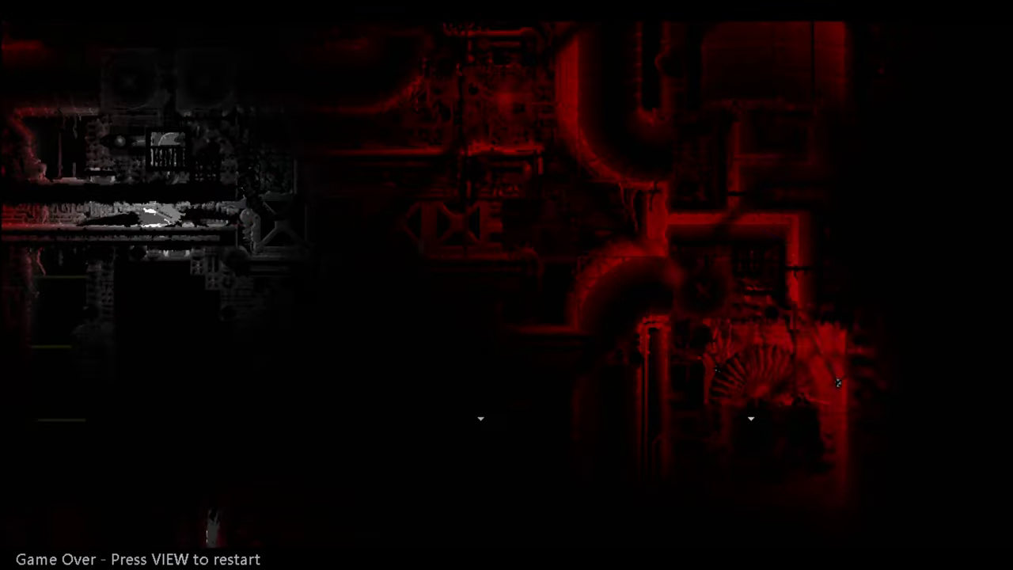
key(Right)
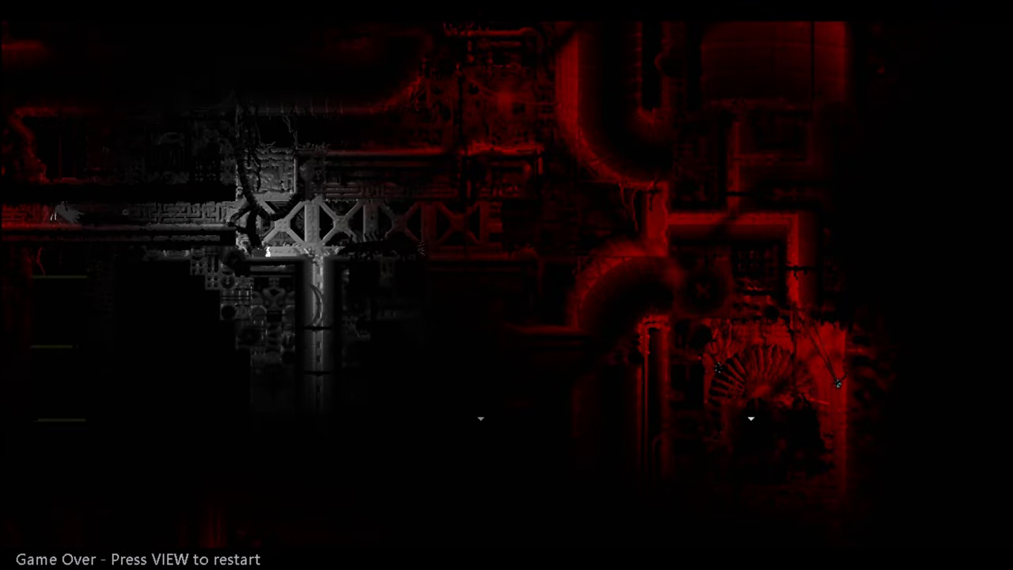
After dying, continue to the next cycle and leave the shelter into the temple area.
key(Return)
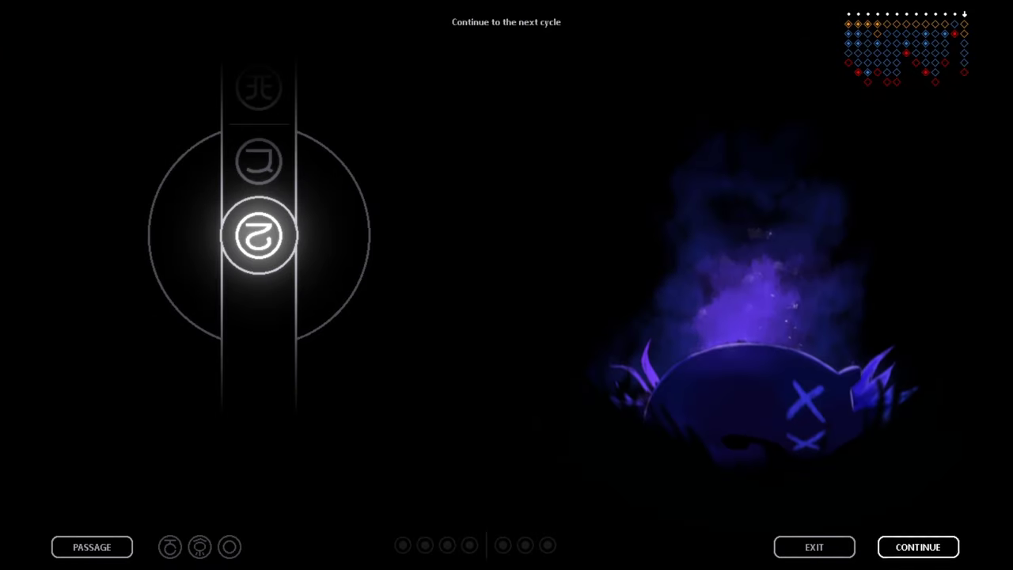
key(Return)
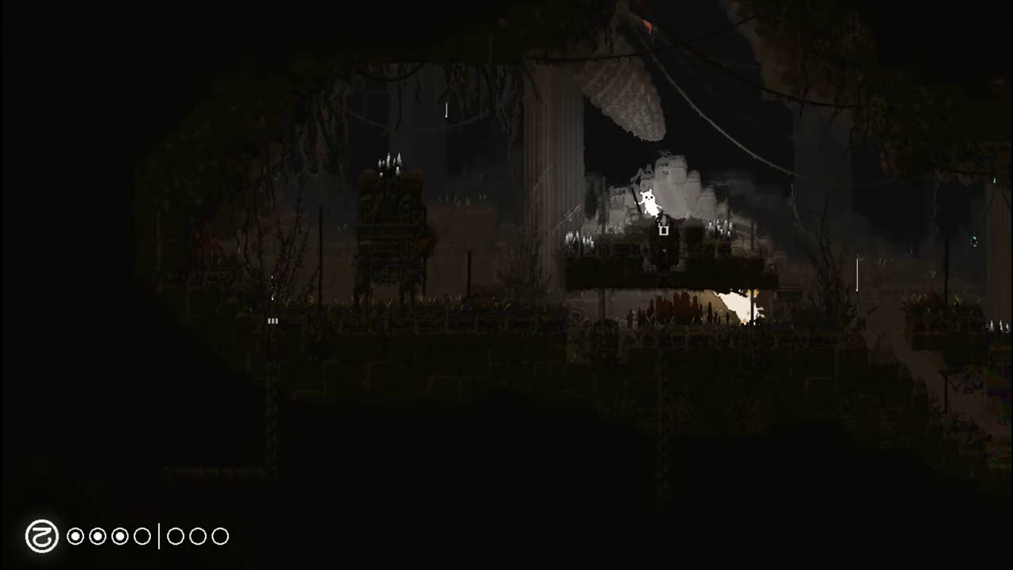
key(Left)
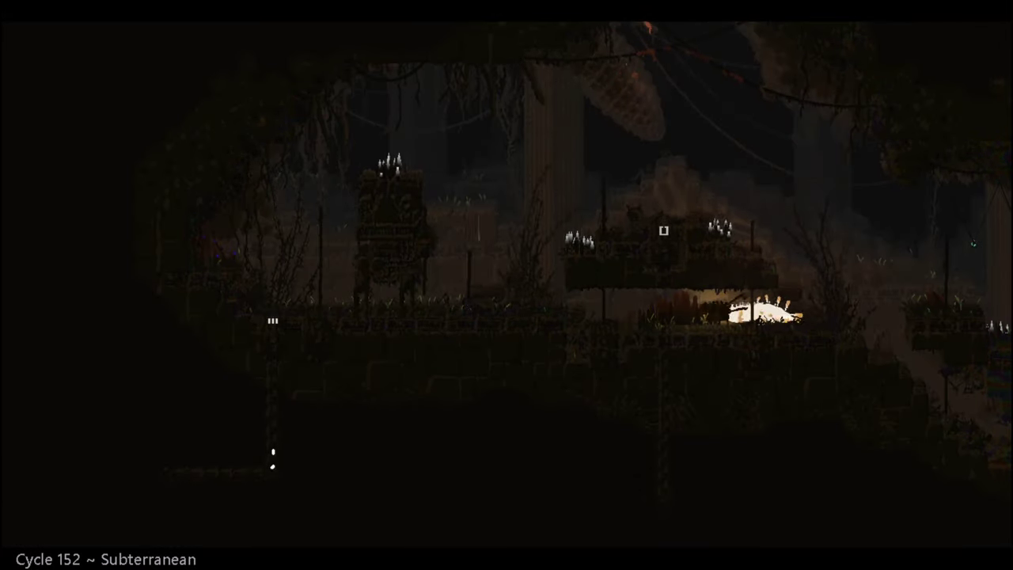
key(Right)
key(Left)
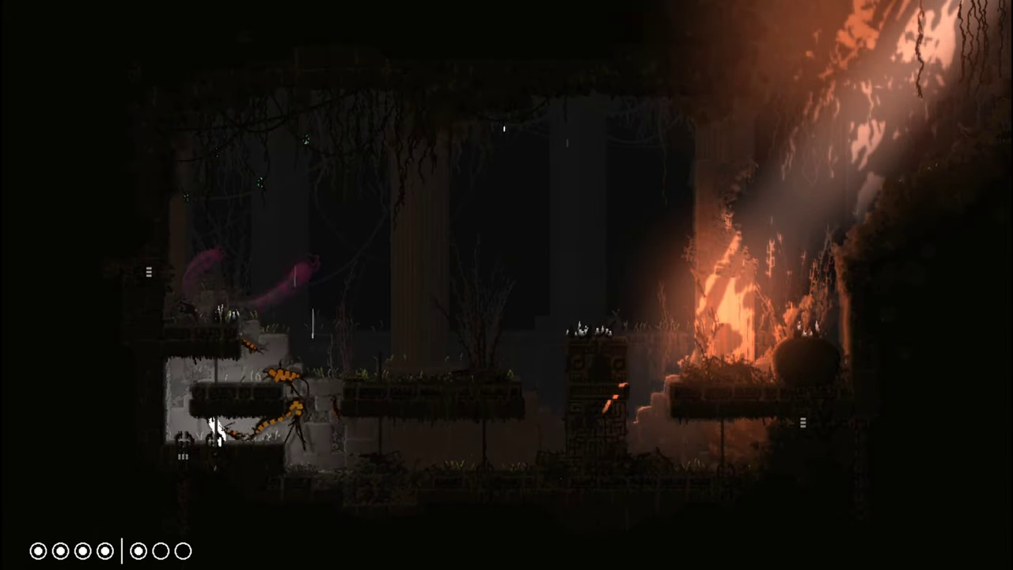
Evade the yellow lizards by dropping to the ground and running back along the middle platform.
key(Right)
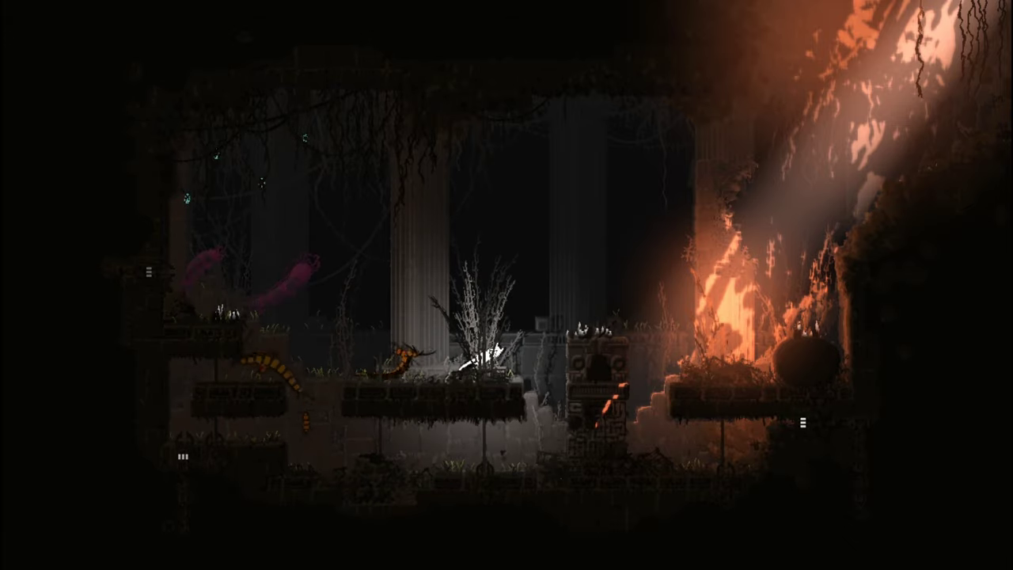
key(Down)
key(Left)
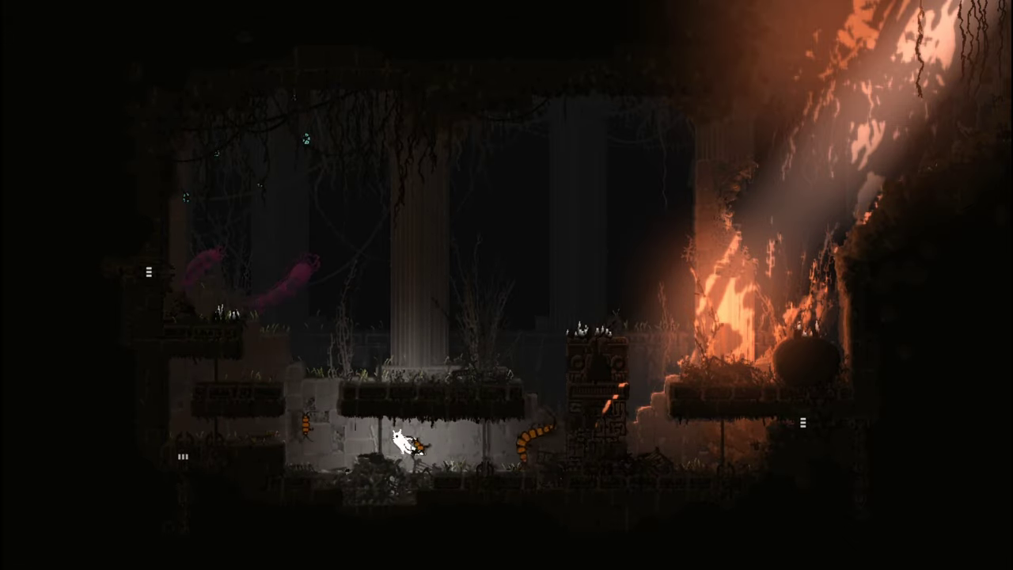
key(Left)
key(Up)
key(Right)
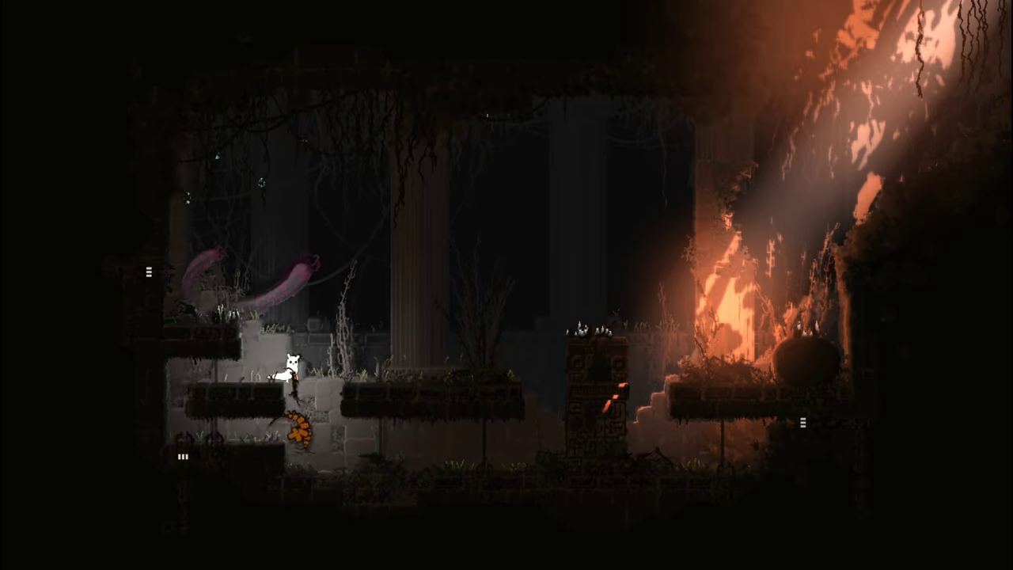
Leap over the carved totem and escape through the exit pipe to the central platform.
key(Right)
key(Up)
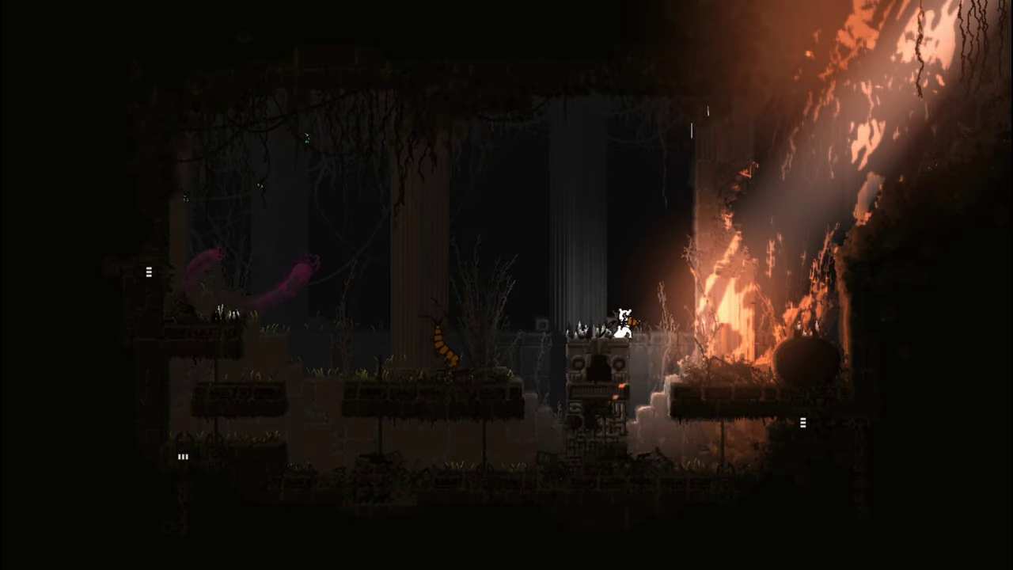
key(Down)
key(Right)
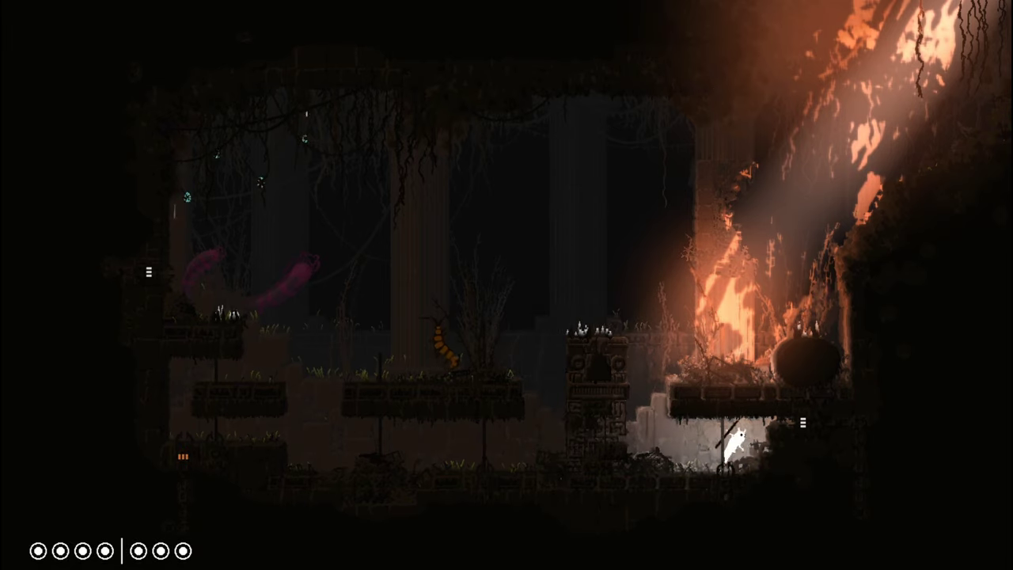
key(Up)
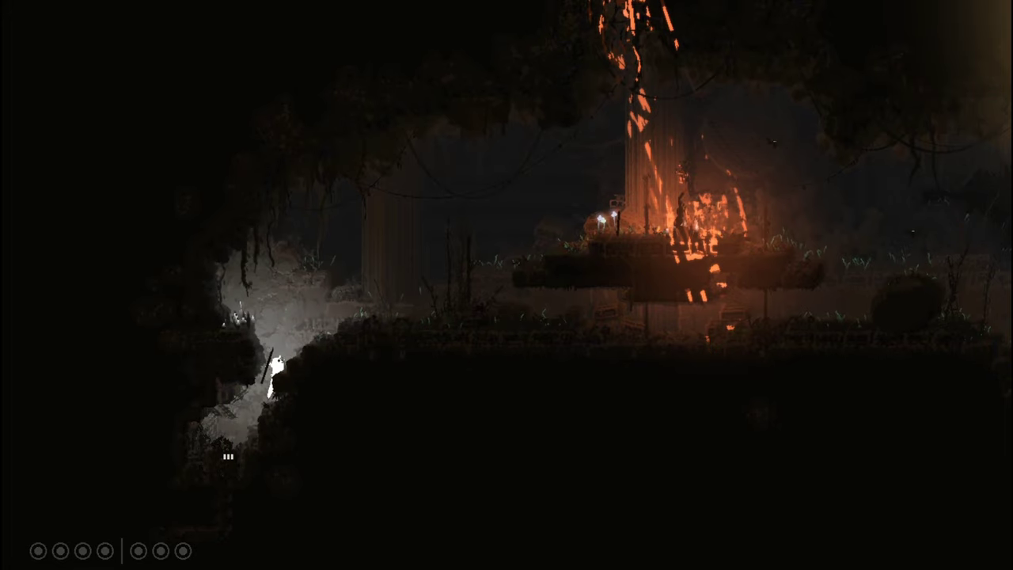
key(Right)
key(Right)
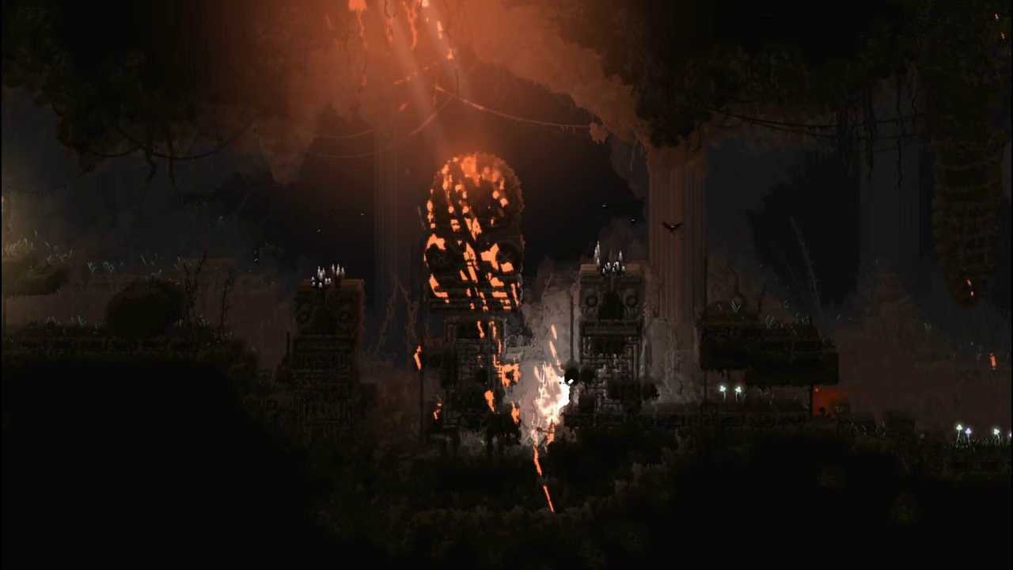
Pass the glowing skull statue into the new room and retreat from the dark creature.
key(Right)
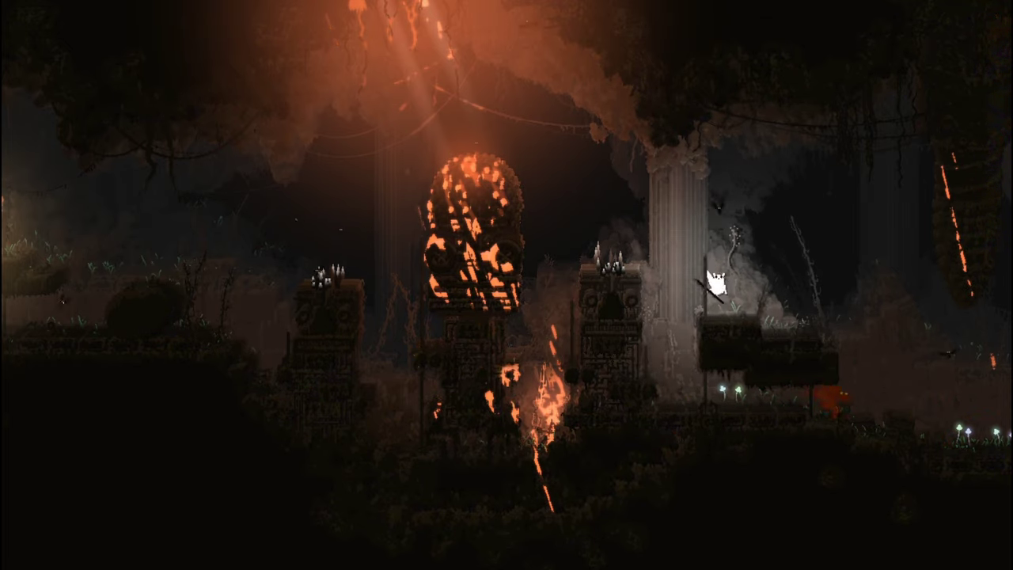
key(Right)
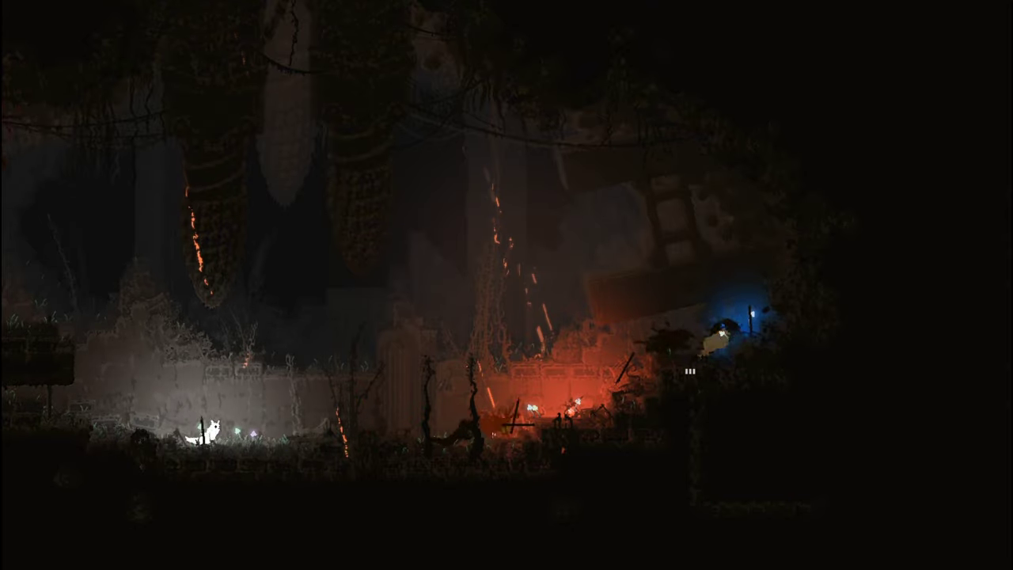
key(Right)
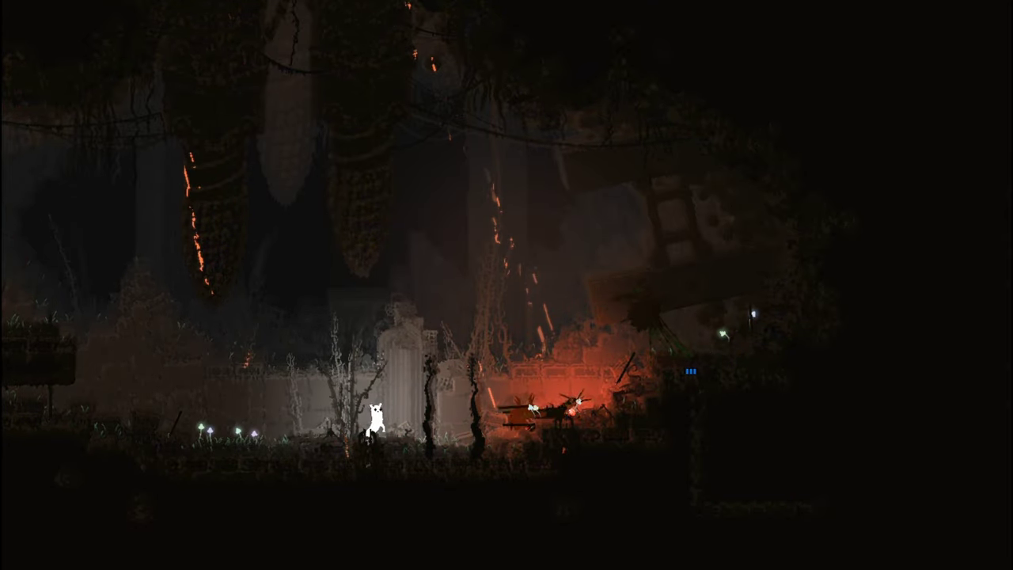
key(Right)
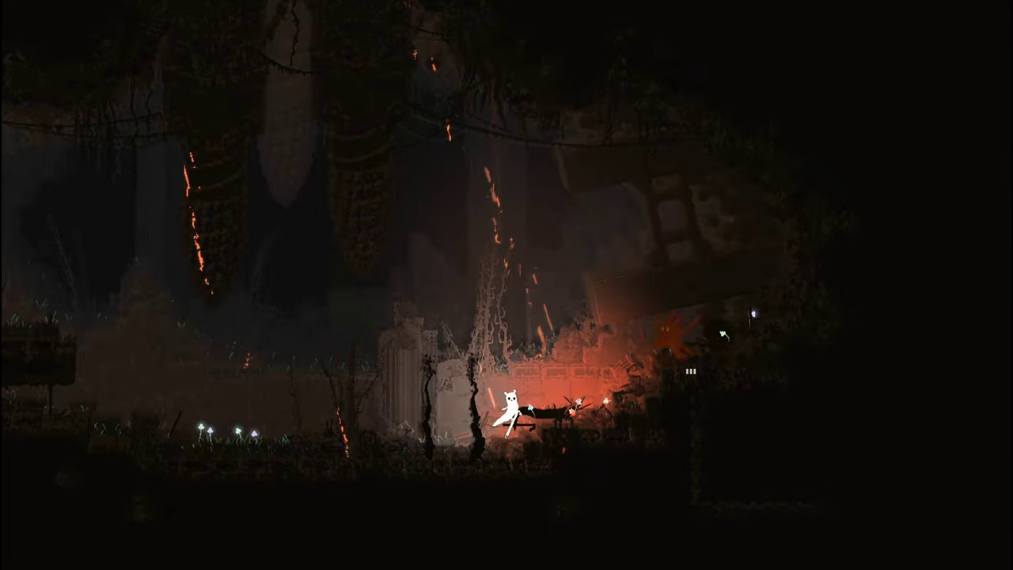
key(Left)
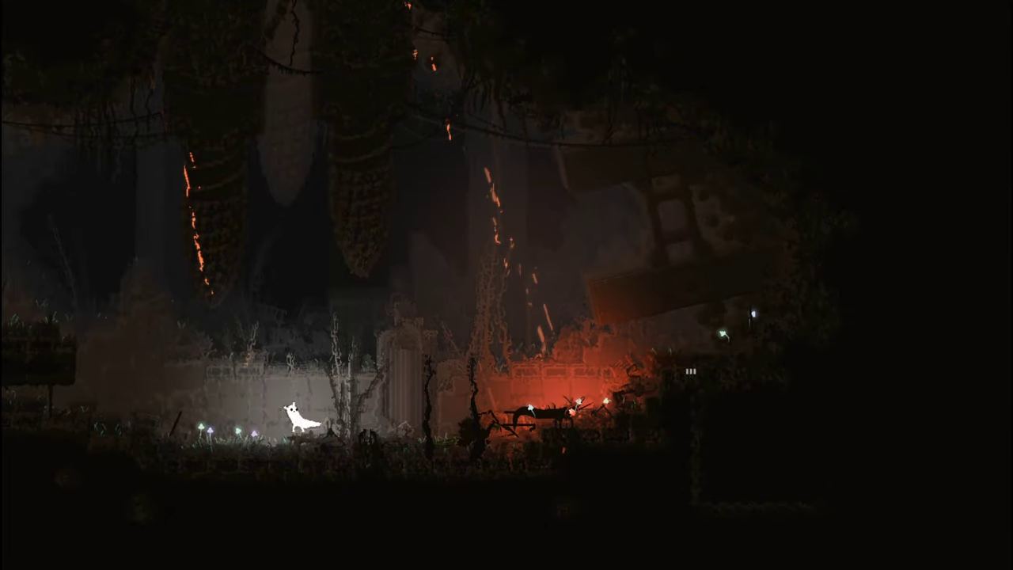
Climb the right ledge and go over the pillar into the next room.
key(Right)
key(Up)
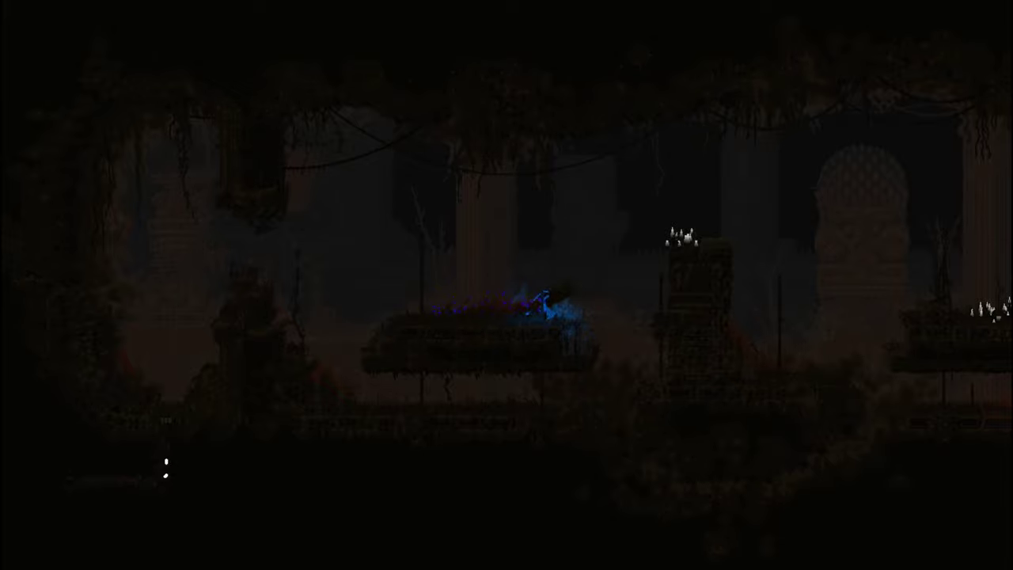
key(Right)
key(Up)
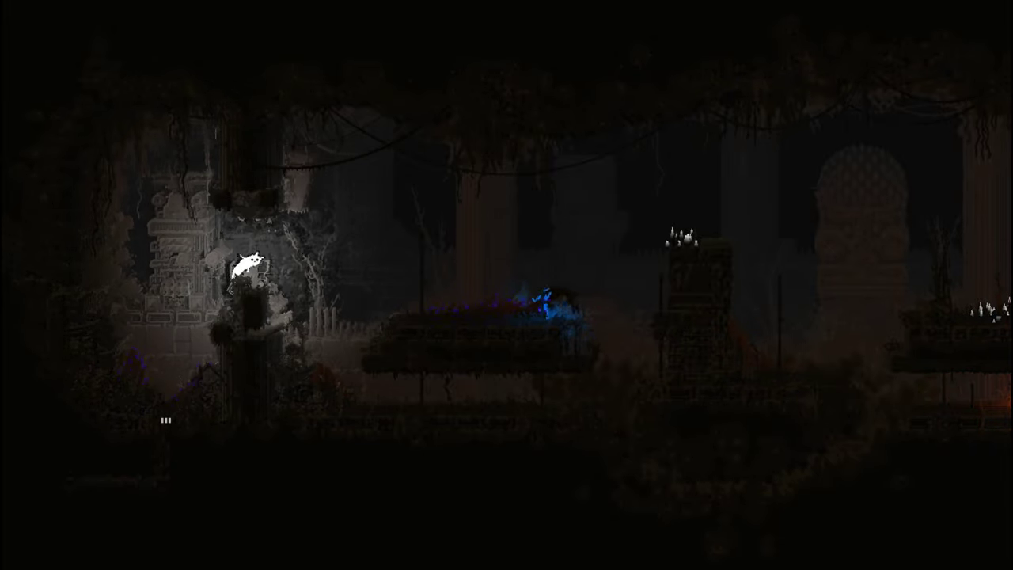
key(Right)
key(Right)
key(Right)
Drop into the gap, reach the higher ledge, and exit through the pipe.
key(Up)
key(Down)
key(Right)
key(Right)
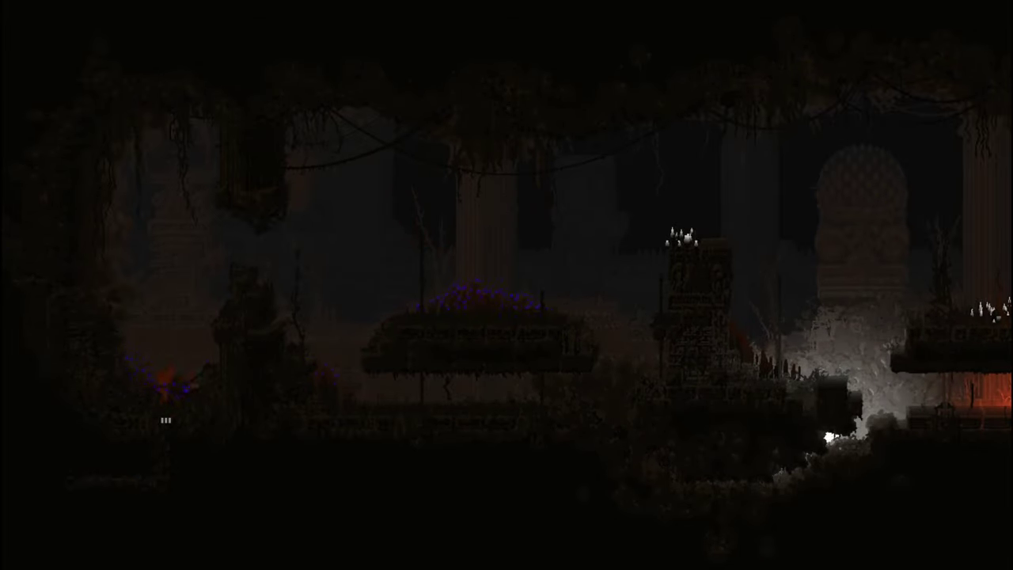
key(Right)
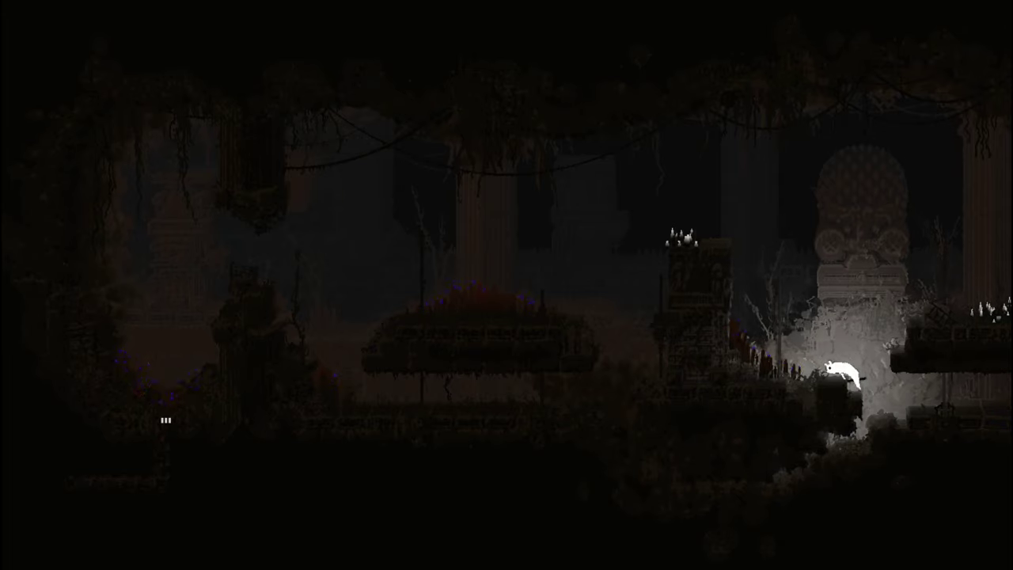
key(Up)
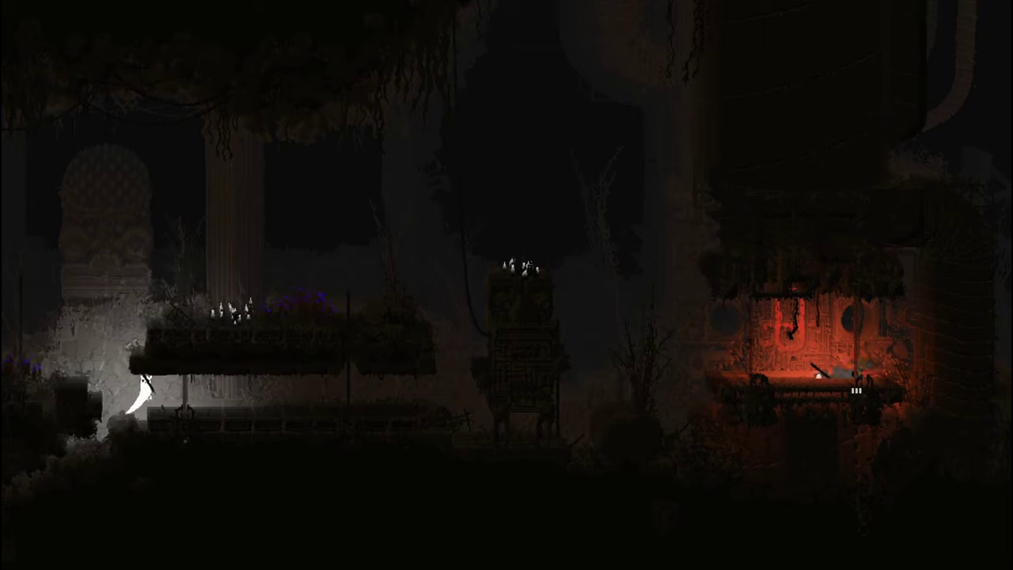
key(Right)
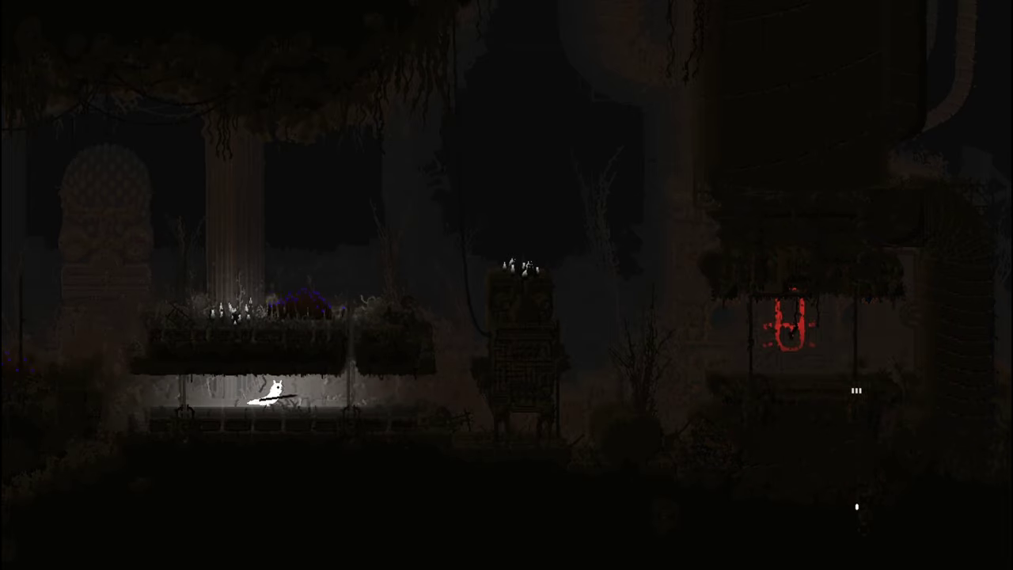
key(Right)
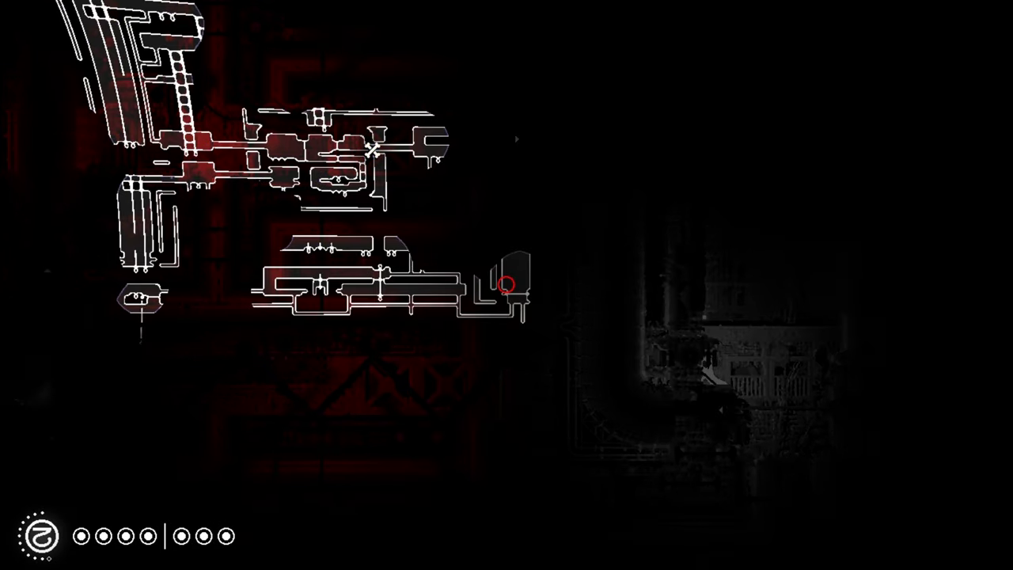
Close the map, walk left through two red machinery rooms, and climb down the pole.
key(space)
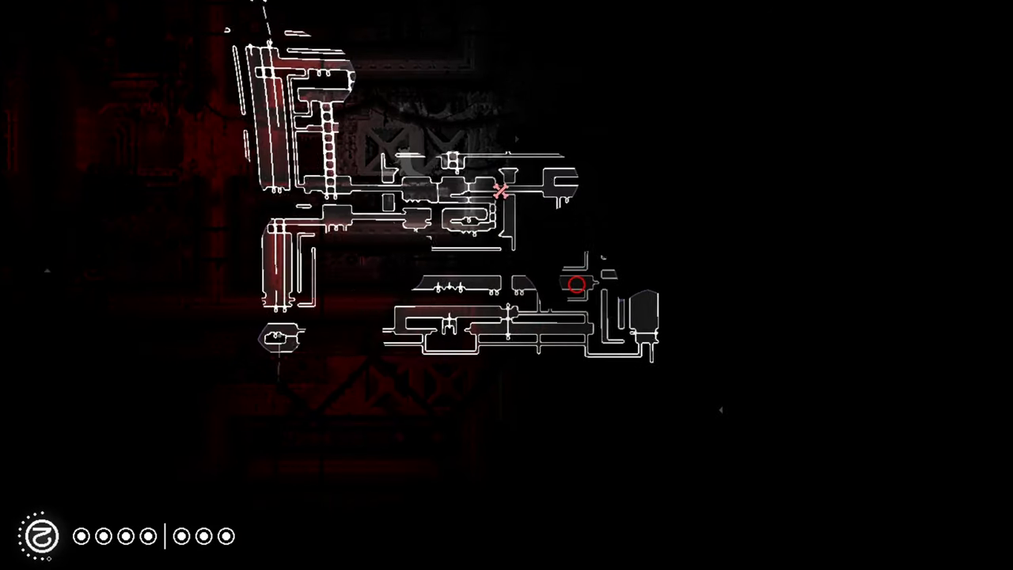
key(Left)
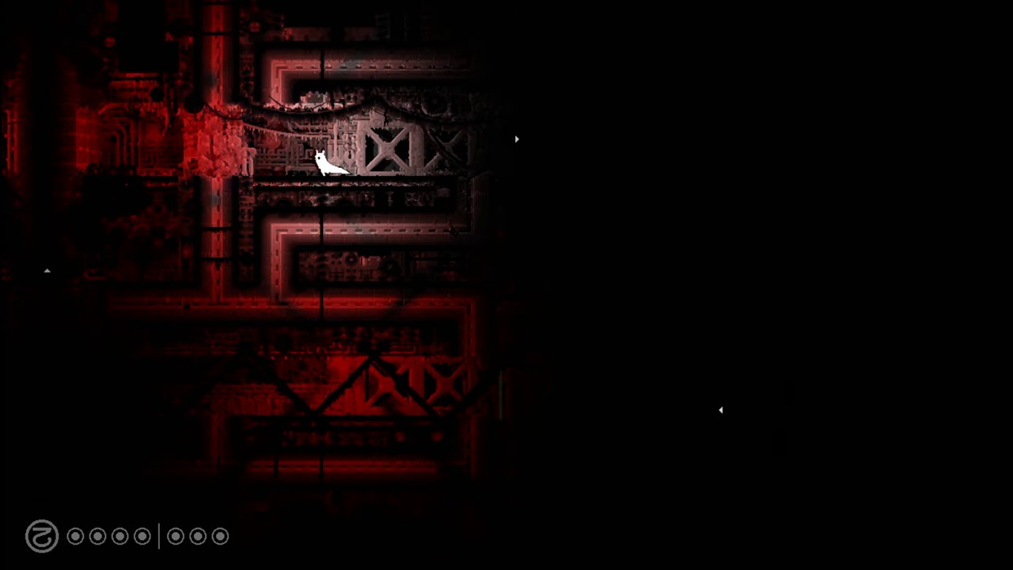
key(Left)
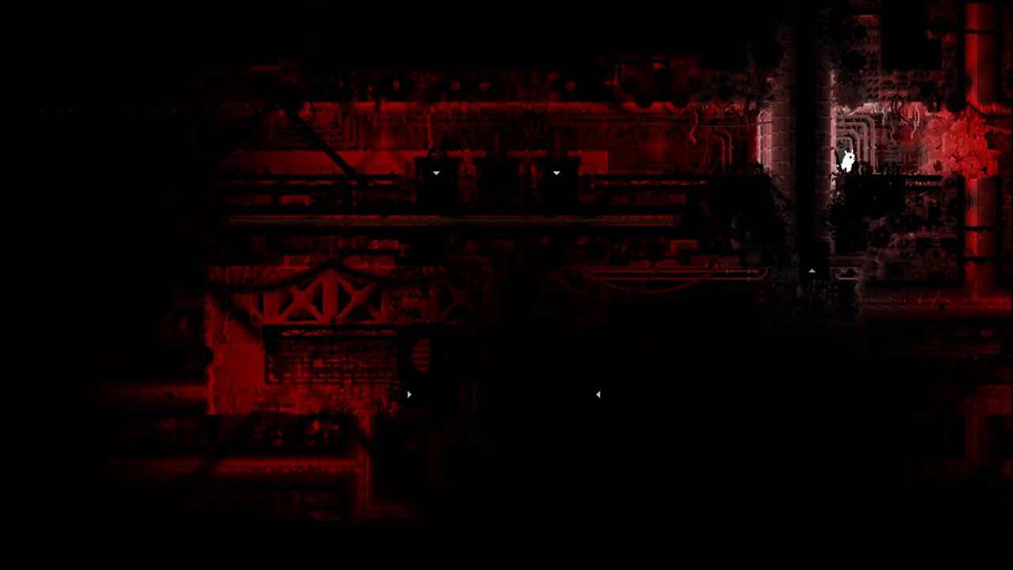
key(Left)
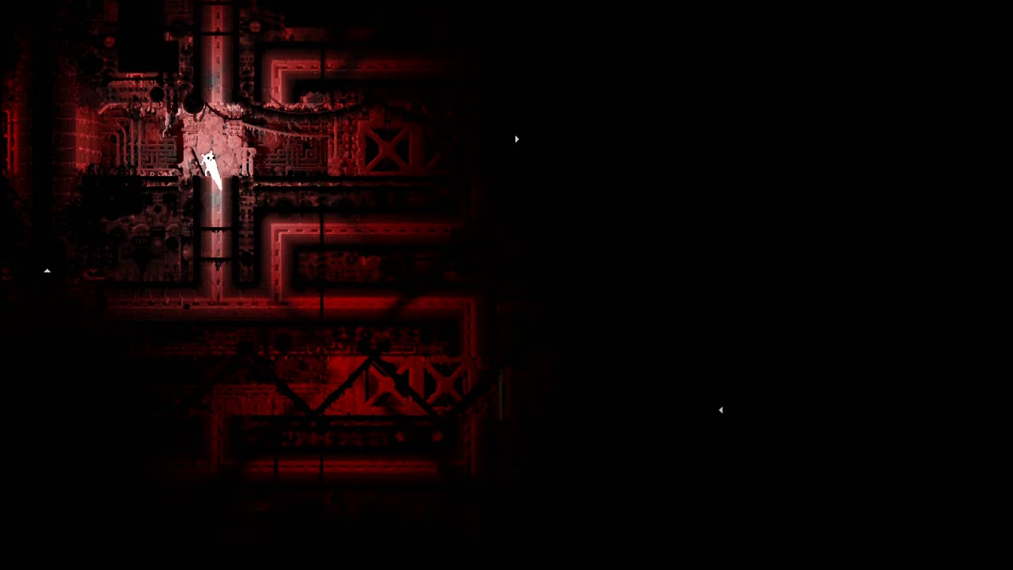
key(Down)
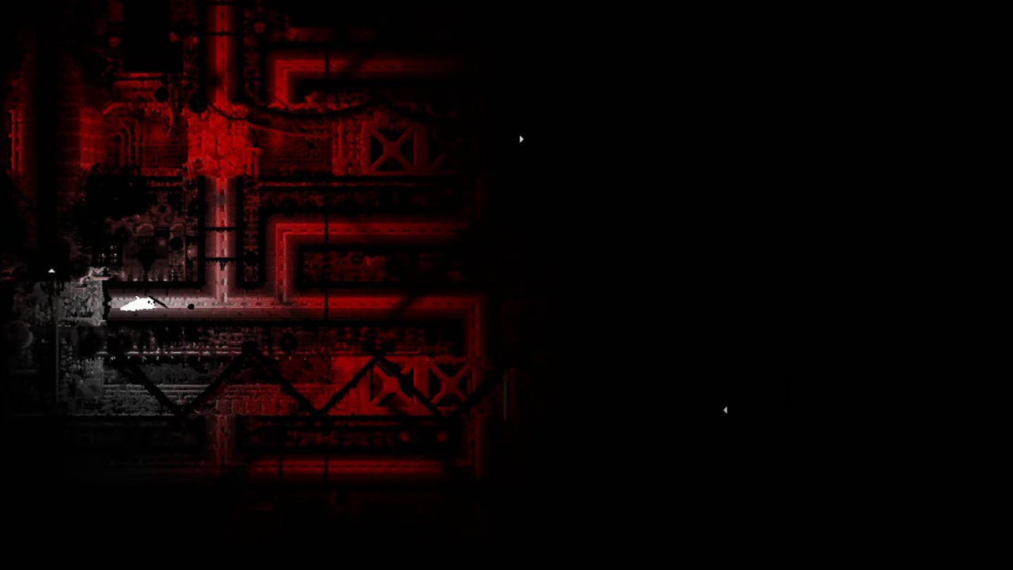
Follow the lower corridor right, climb the vertical pole, and cross the chamber leftward.
key(Left)
key(Right)
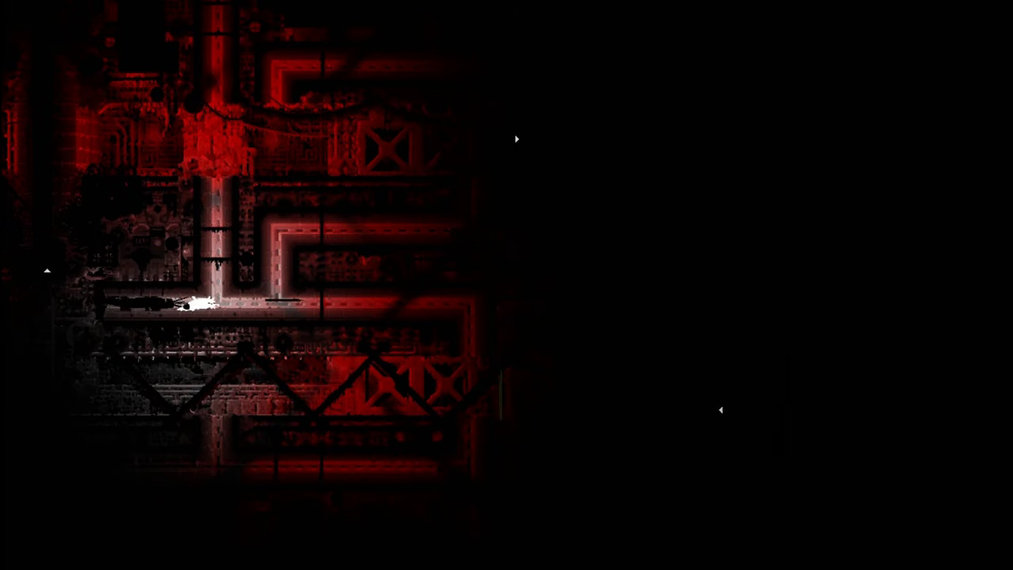
key(Right)
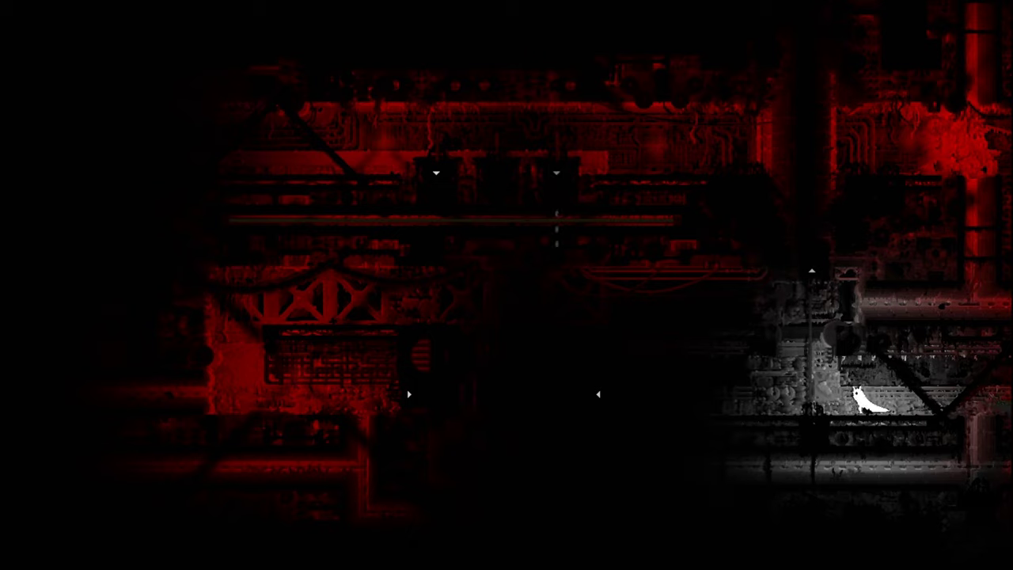
key(Up)
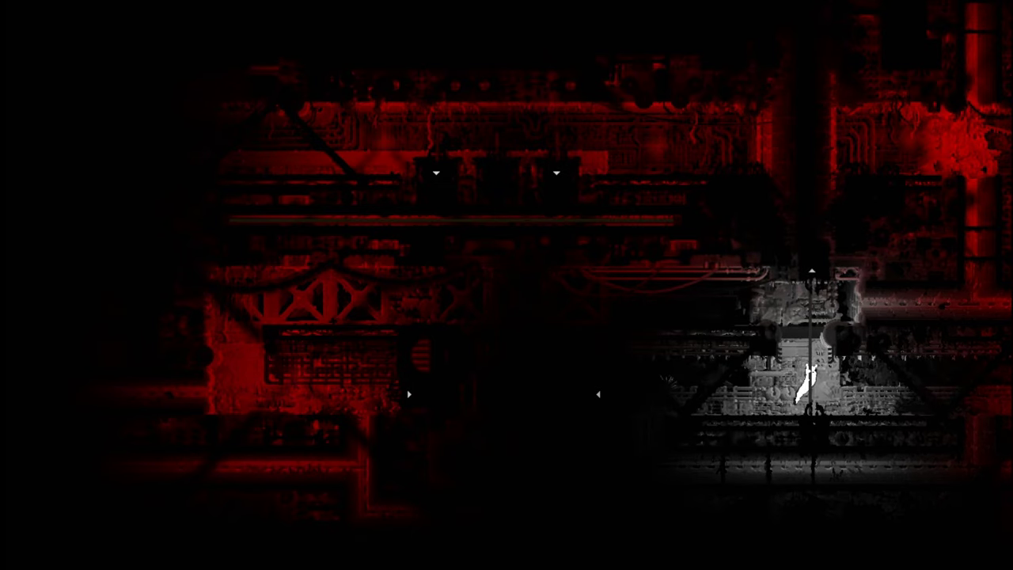
key(Up)
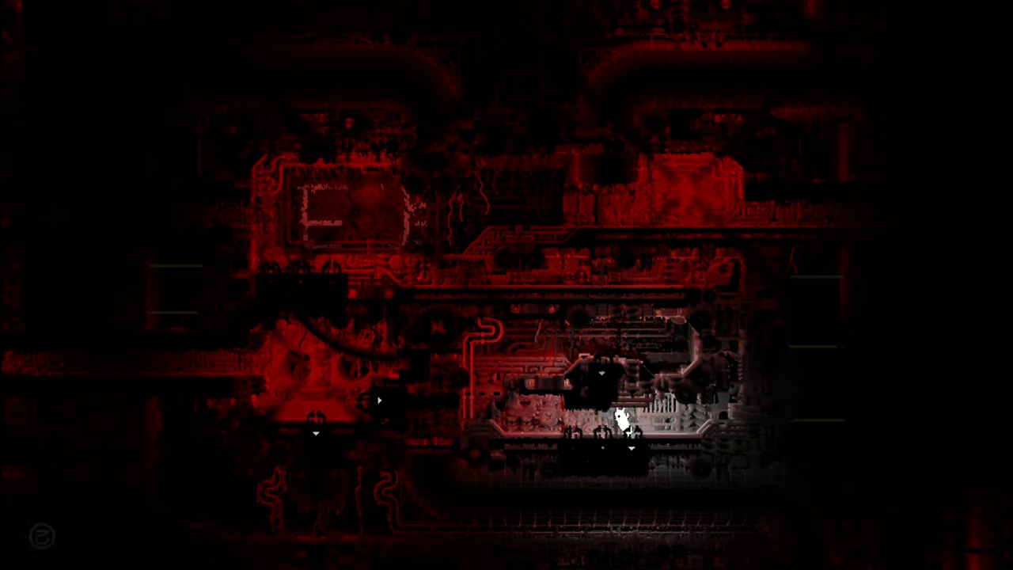
key(Left)
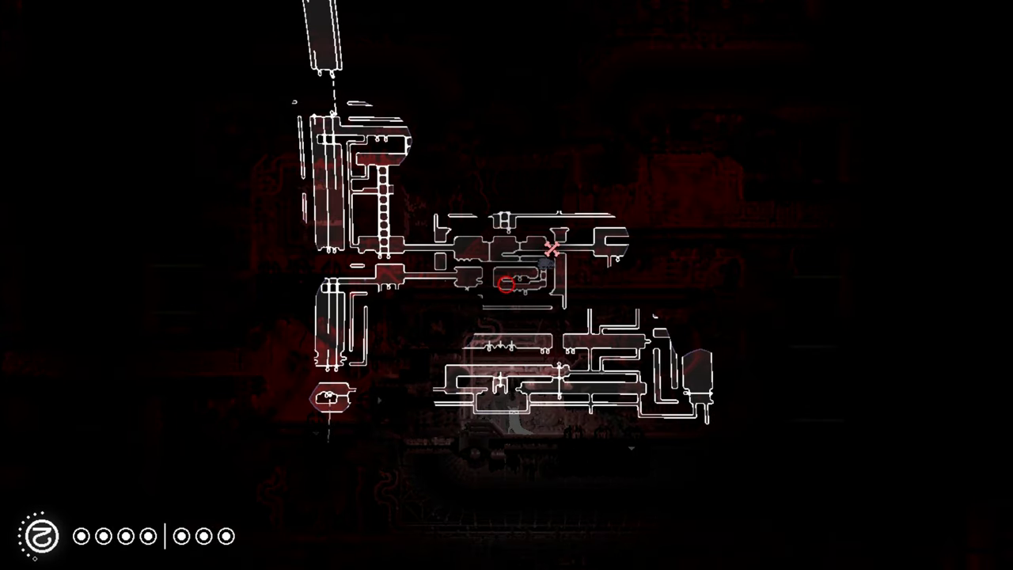
Move around the central chamber, checking the region map briefly before closing it.
key(space)
key(Left)
key(Up)
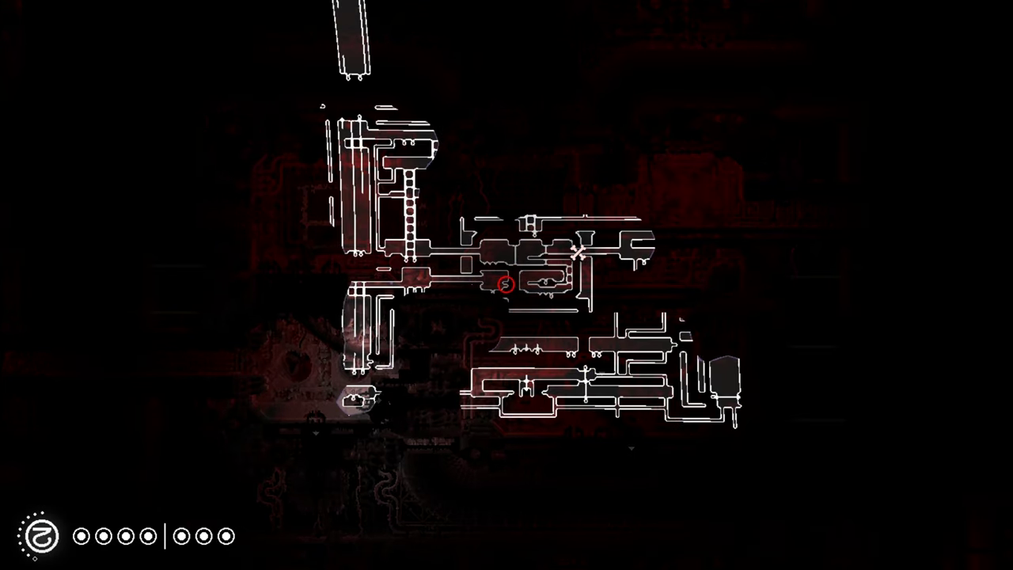
key(space)
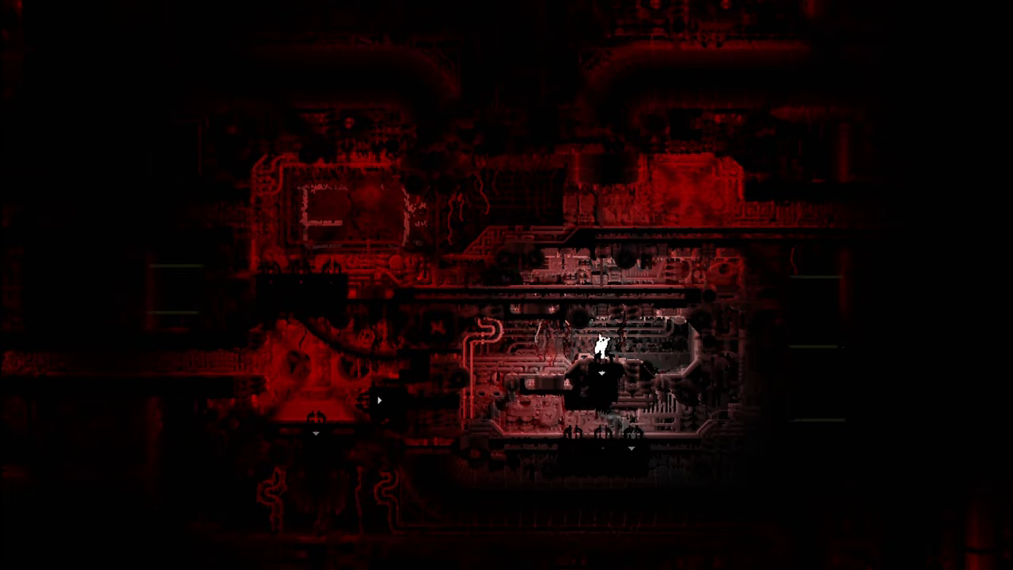
key(space)
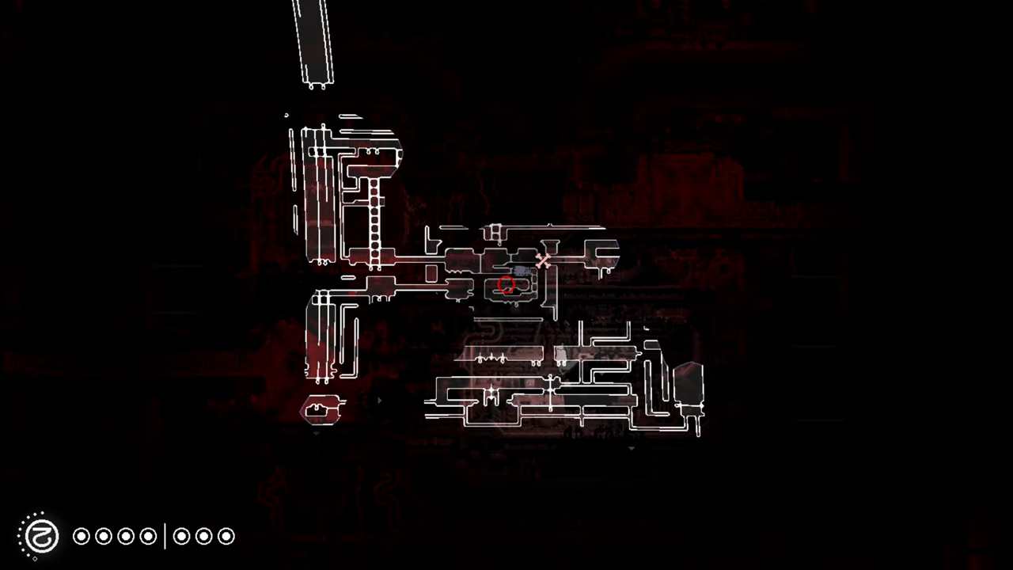
key(space)
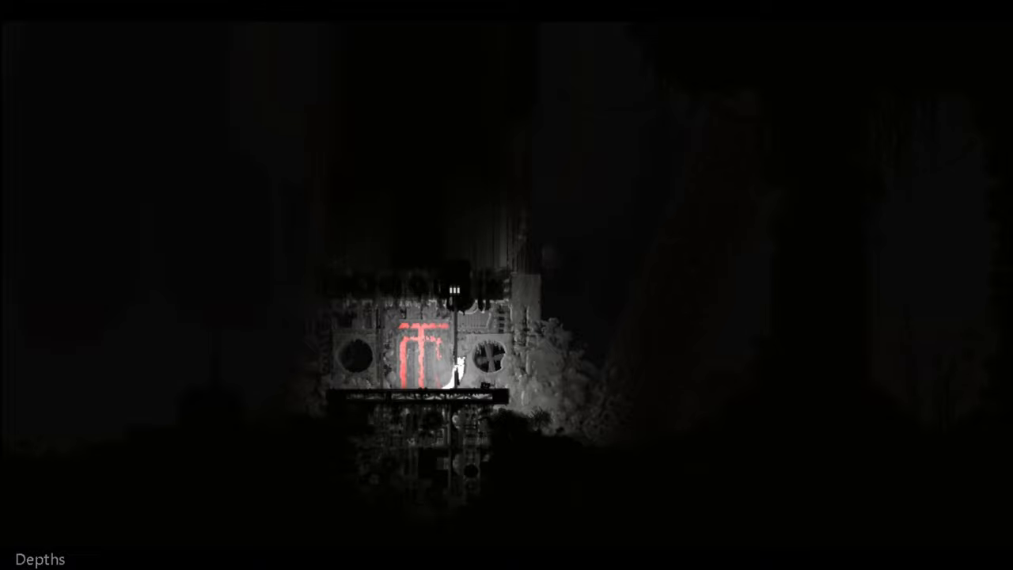
Climb onto the structure by the red glyph, then jump off and walk left into the temple hall.
key(Right)
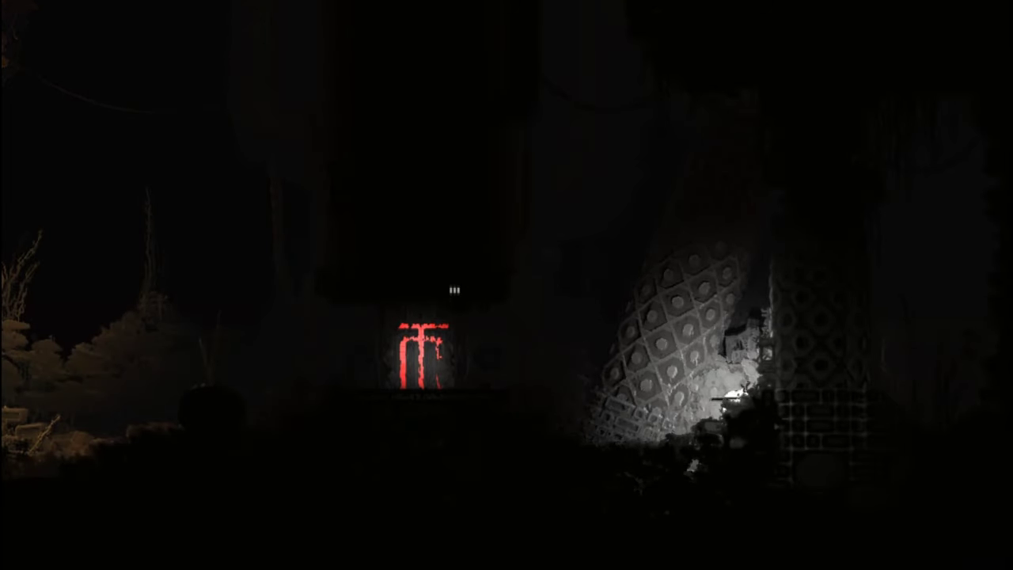
key(Left)
key(Left)
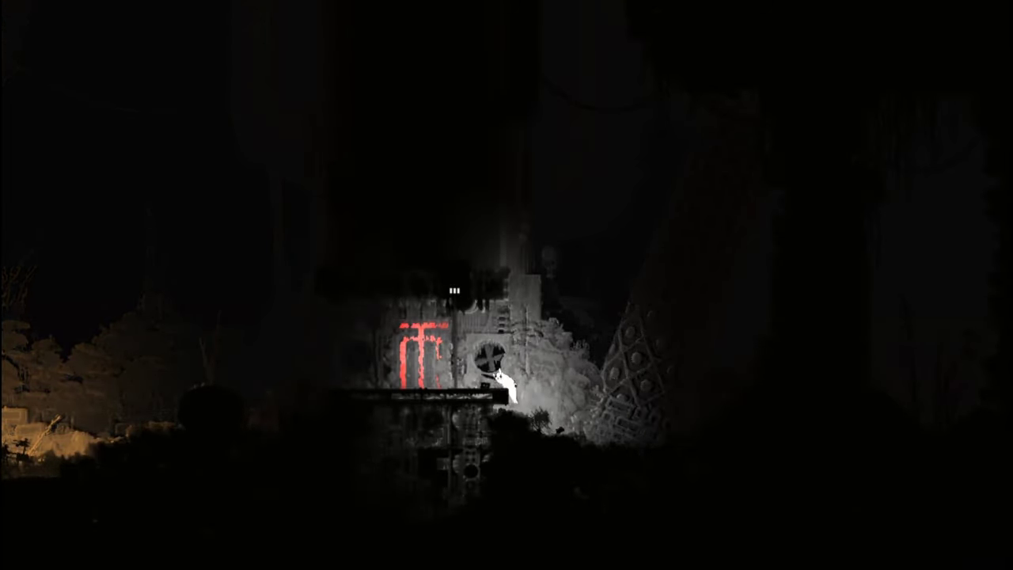
key(Up)
key(Left)
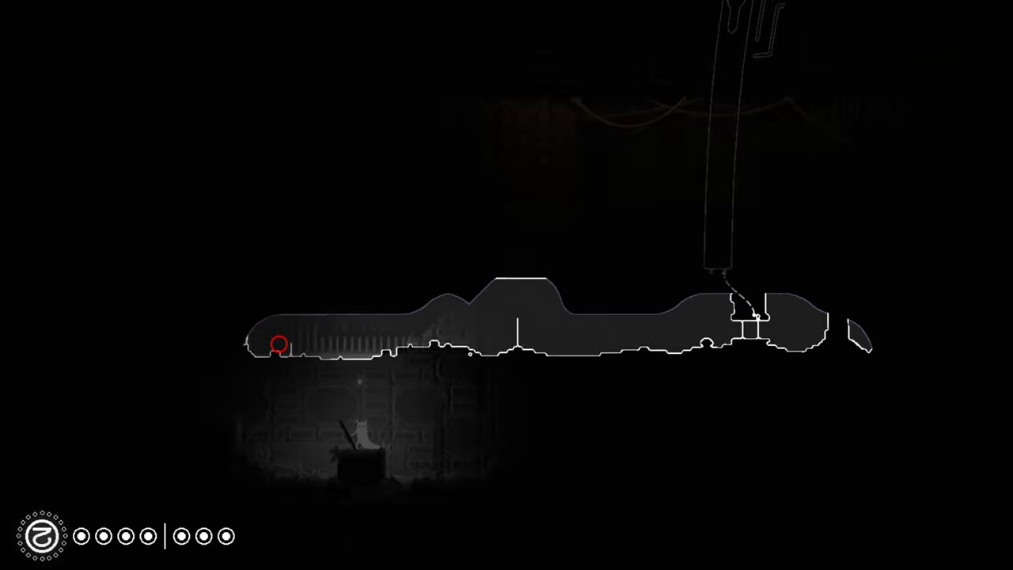
key(Tab)
key(Left)
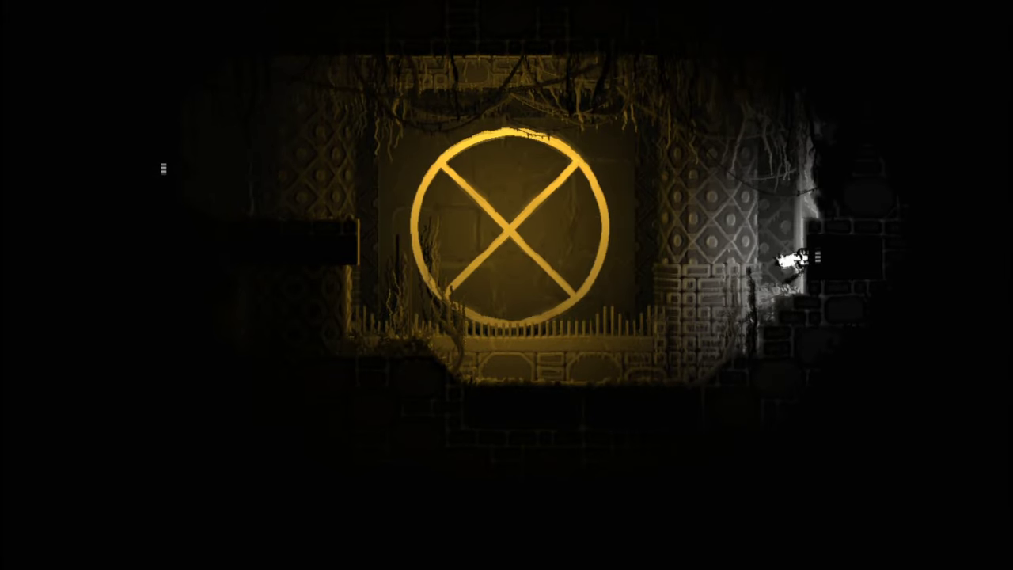
Drop into the golden glyph room, pick up the staff, and climb onto the left ledge.
key(Left)
key(Left)
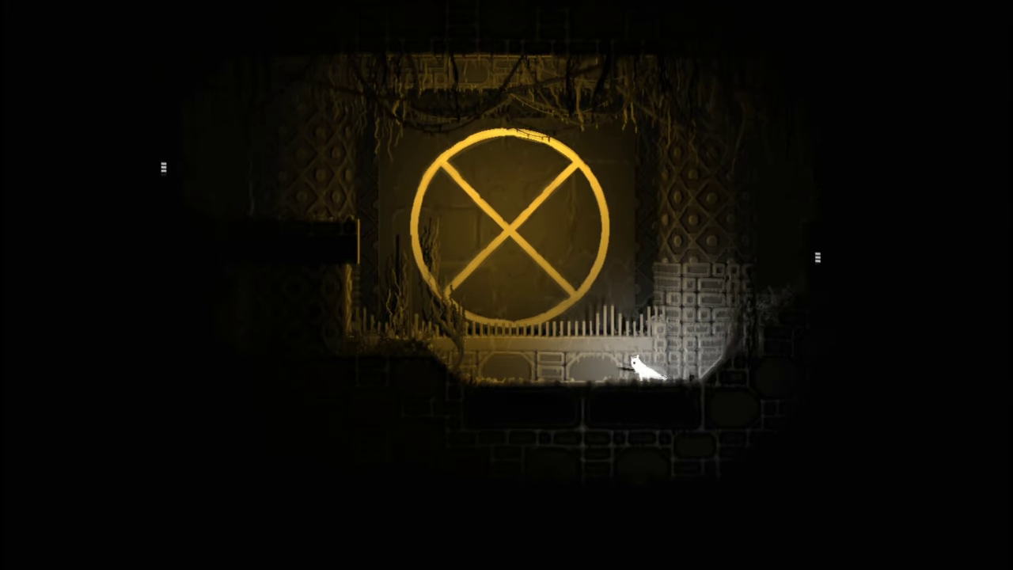
key(space)
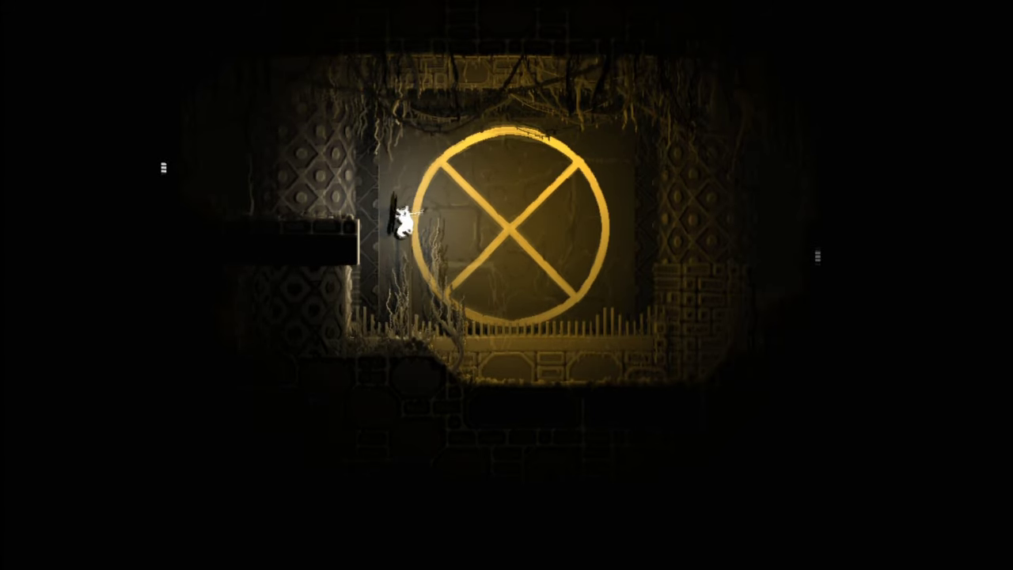
key(Left)
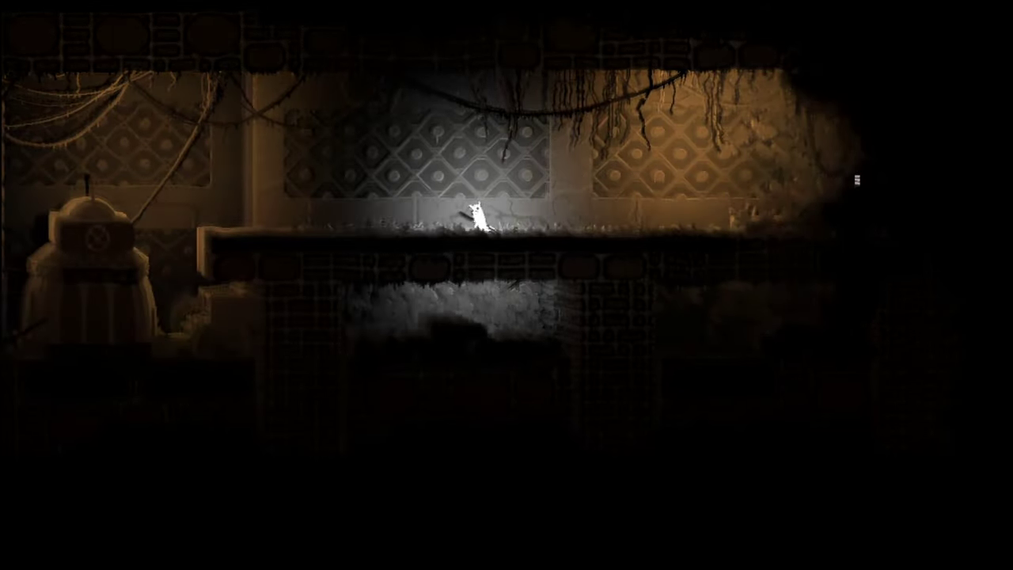
key(Left)
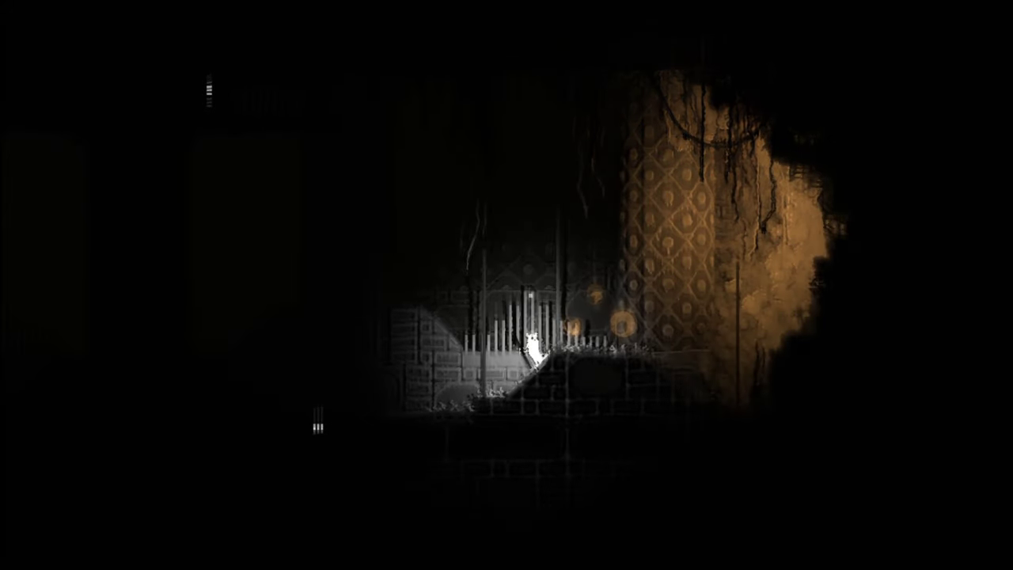
Walk left along the upper ledge and climb onto the platform top by the lit wall.
key(Right)
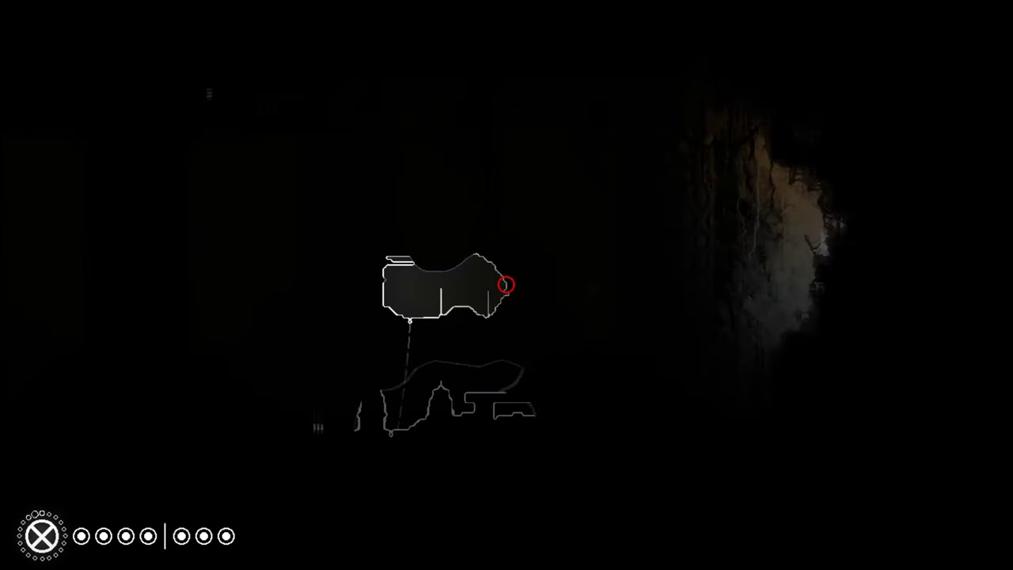
With the map closed, drop onto the ledge and leap from the pole onto the spiky ledge.
key(Down)
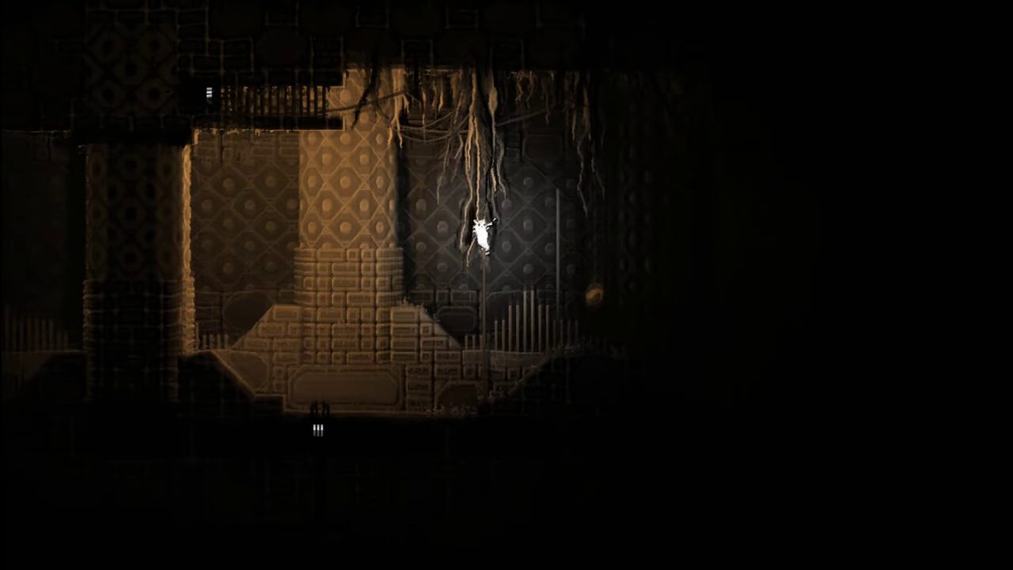
key(Right)
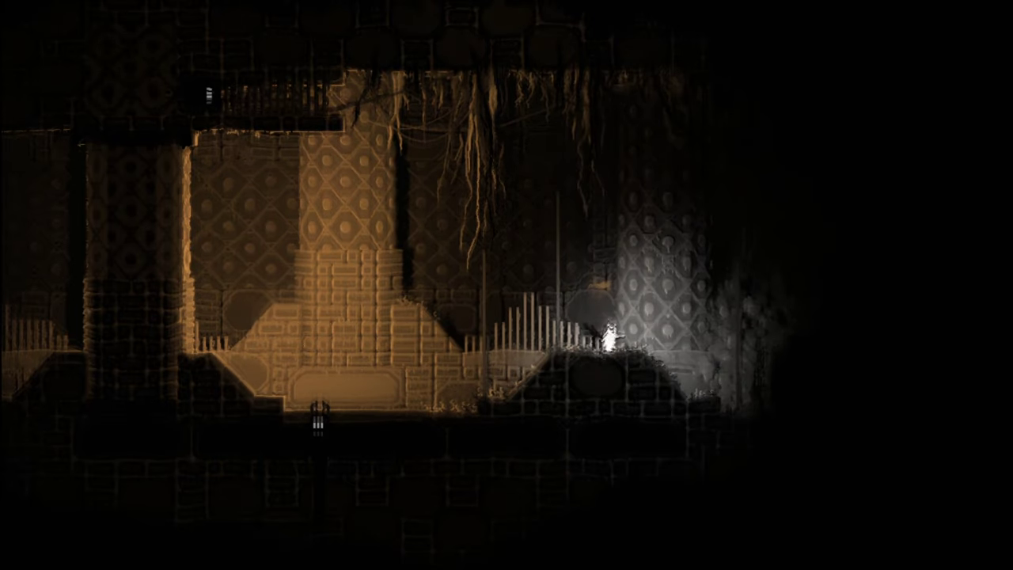
key(Left)
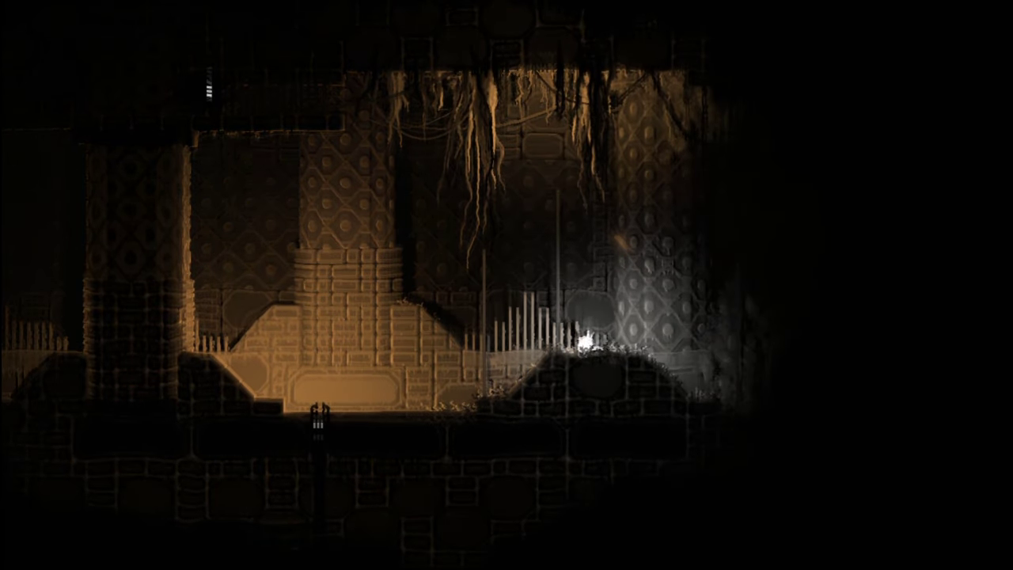
key(Right)
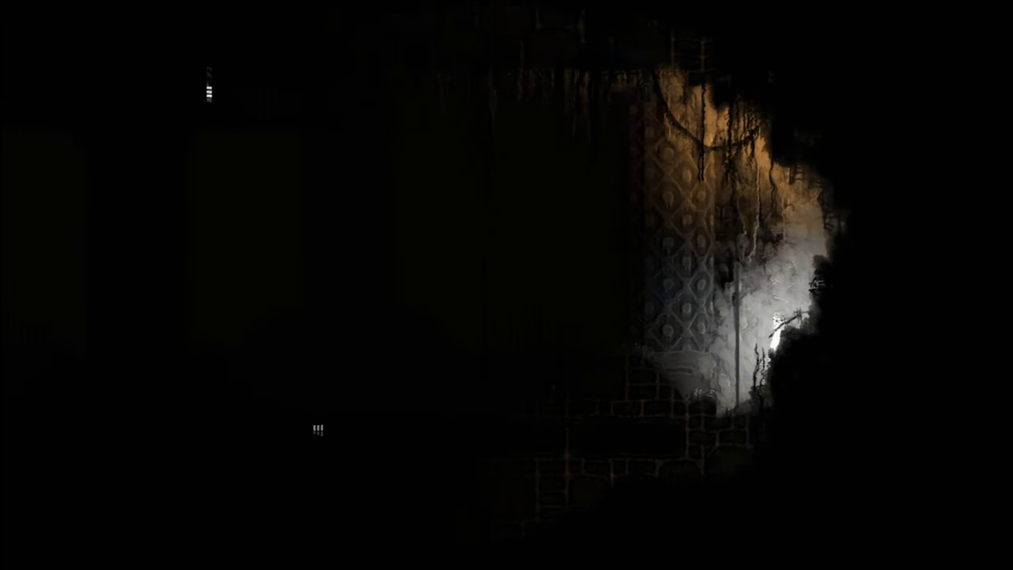
Climb and leave the poles heading left, then drop through the floor hole.
key(Up)
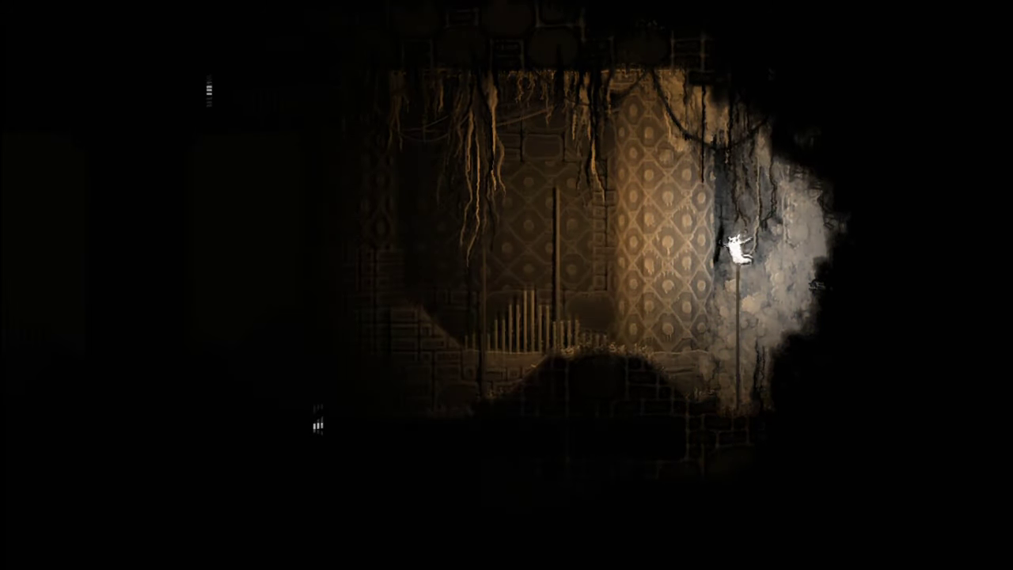
key(Up)
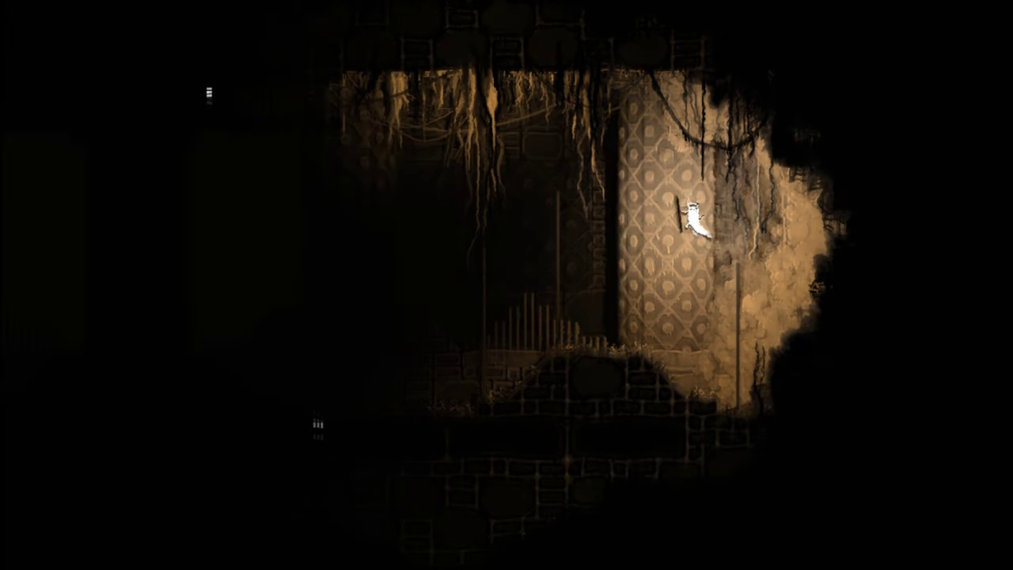
key(Left)
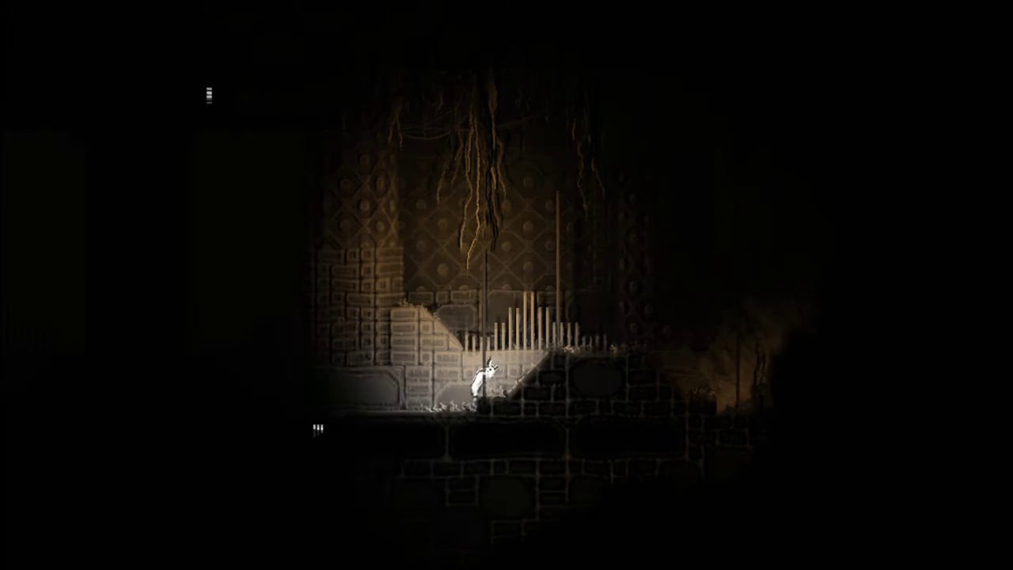
key(Up)
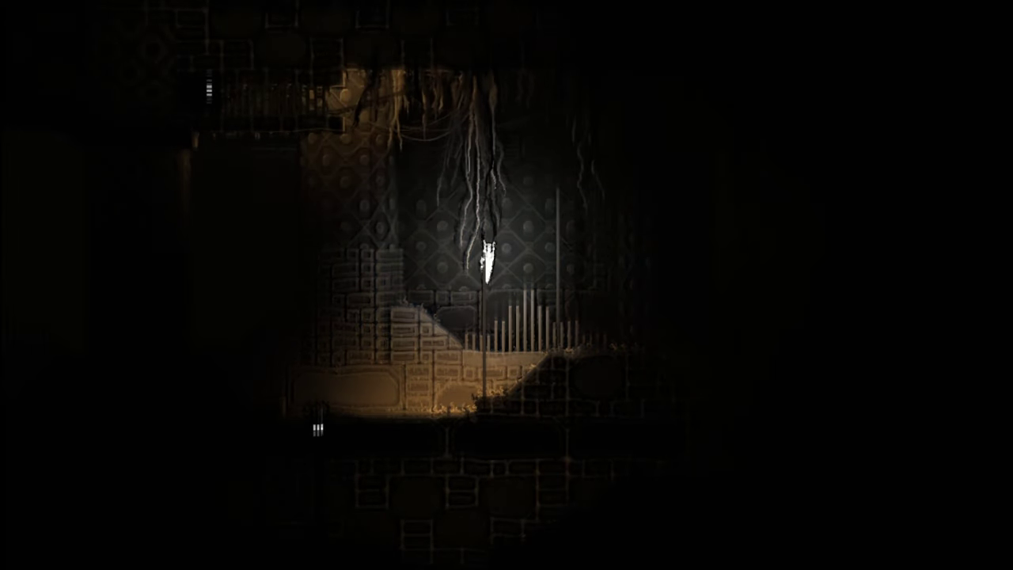
key(Left)
key(Down)
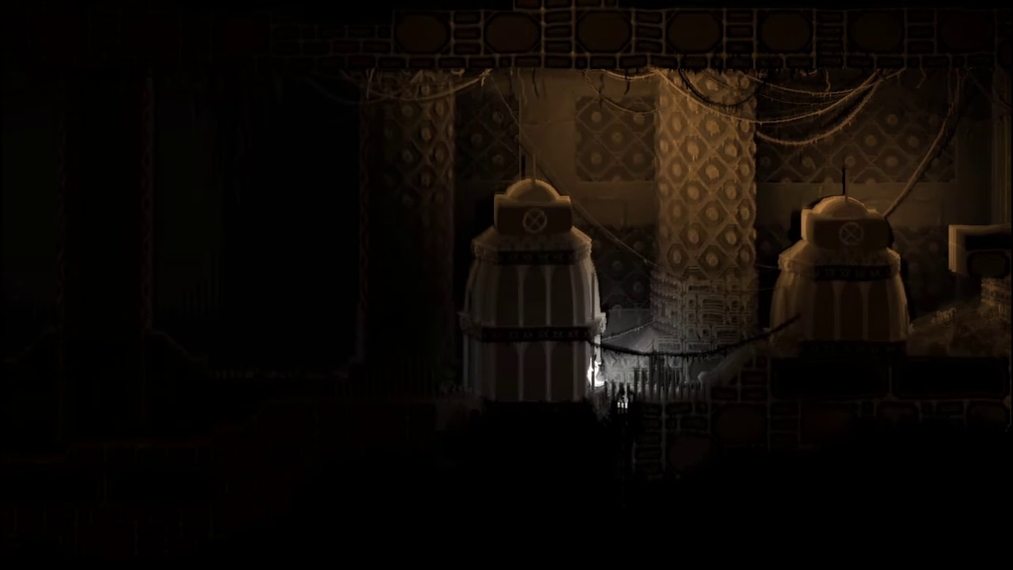
Climb the rope onto the right vat, cross the left vat top, and descend to the floor.
key(Right)
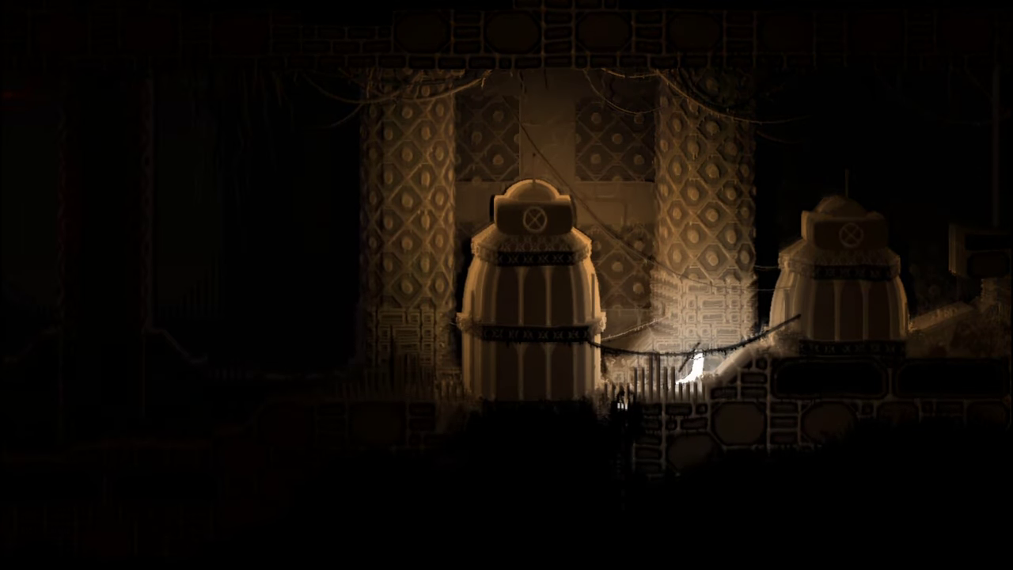
key(Up)
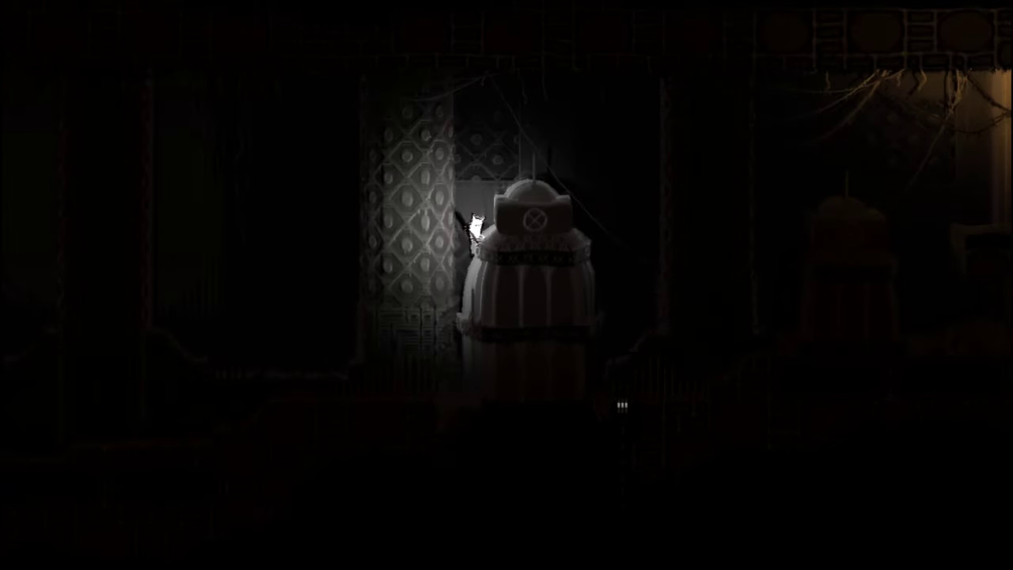
key(Left)
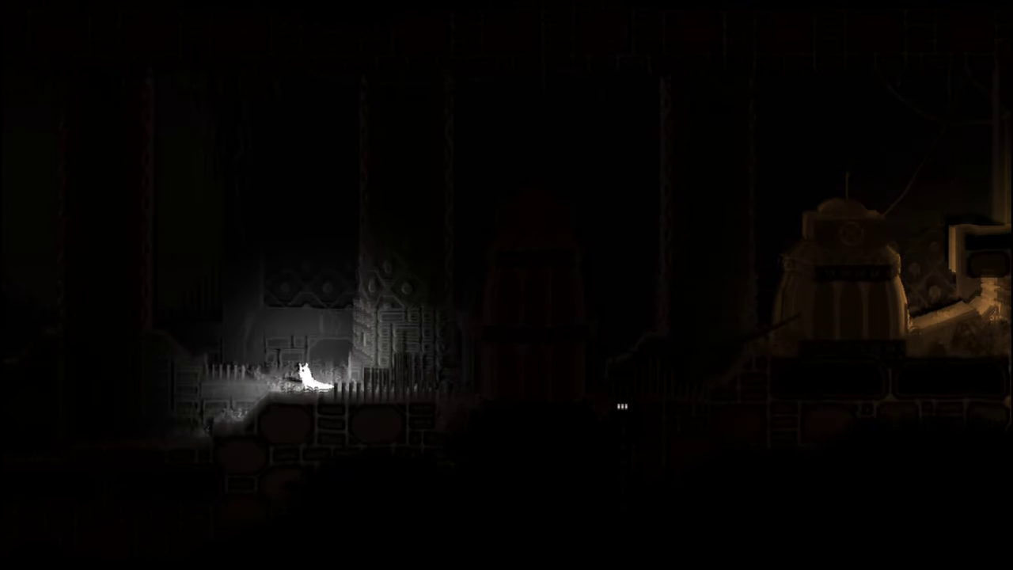
Walk left to the seated statue, climb the pole onto its lap, and jump down left.
key(Left)
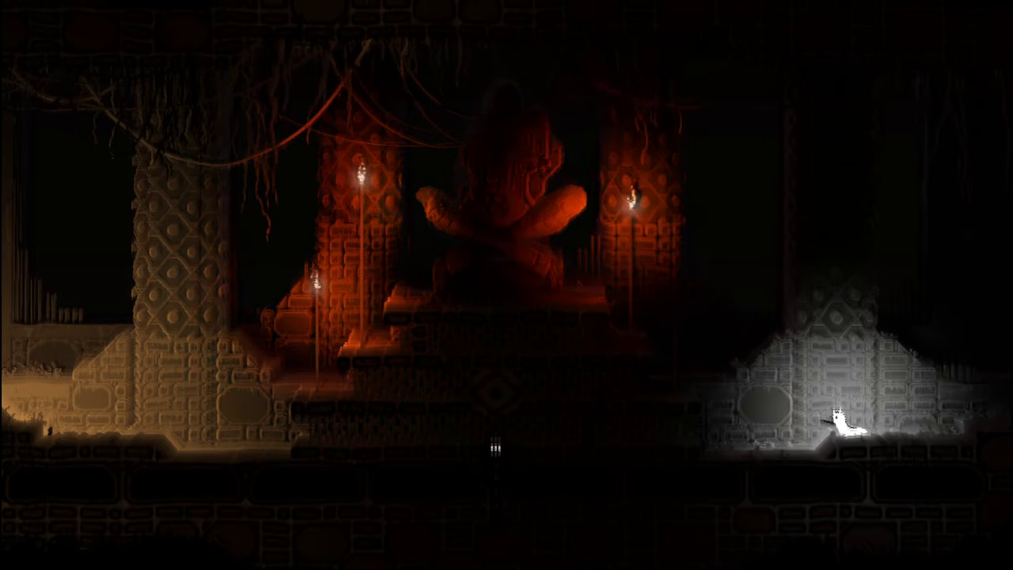
key(Left)
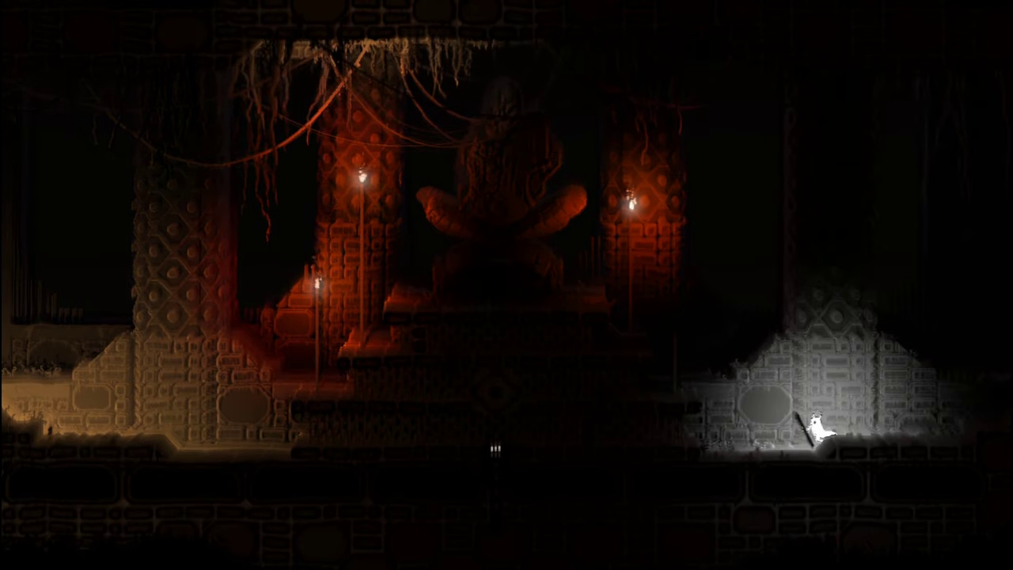
key(Left)
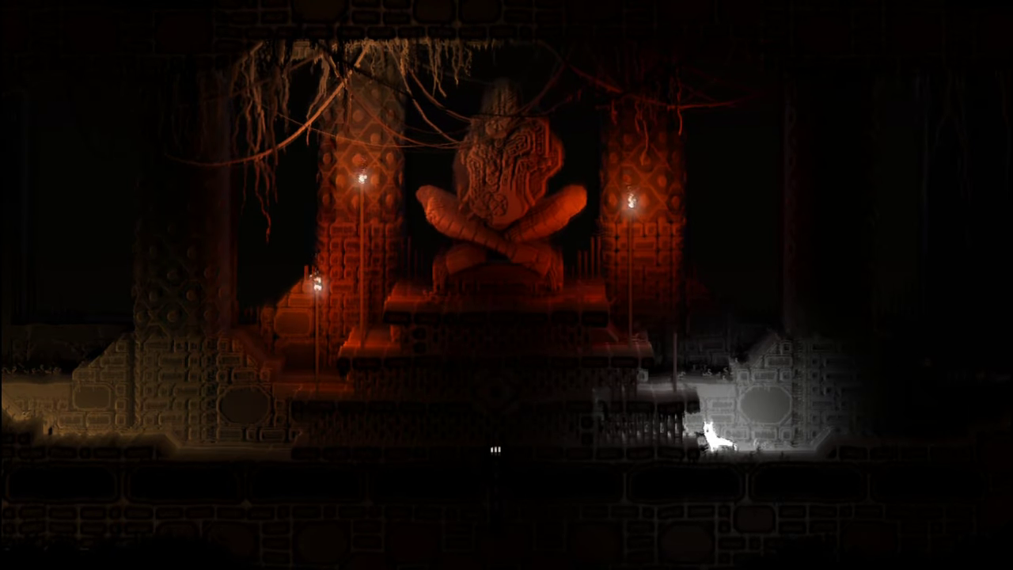
key(Left)
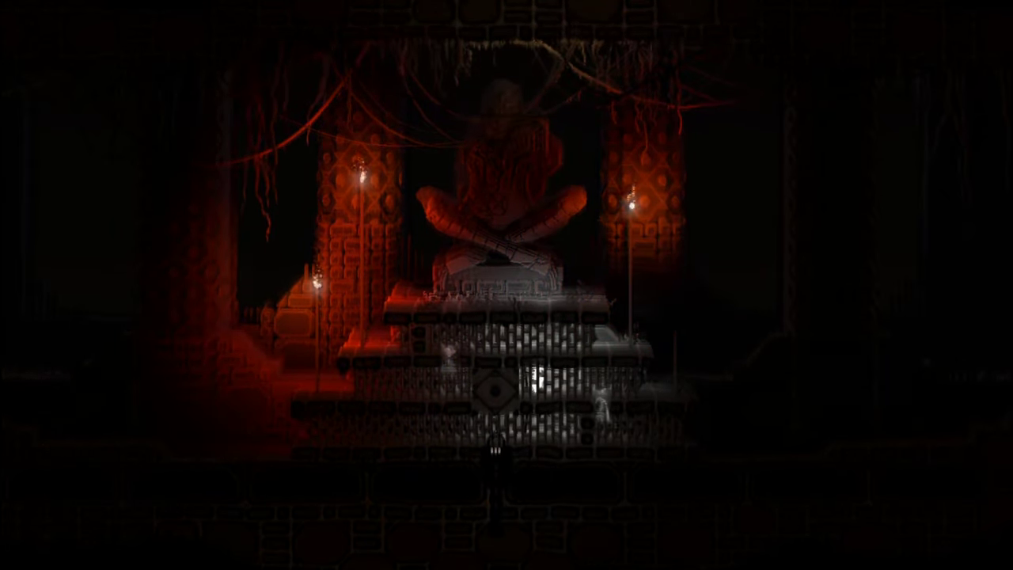
key(Right)
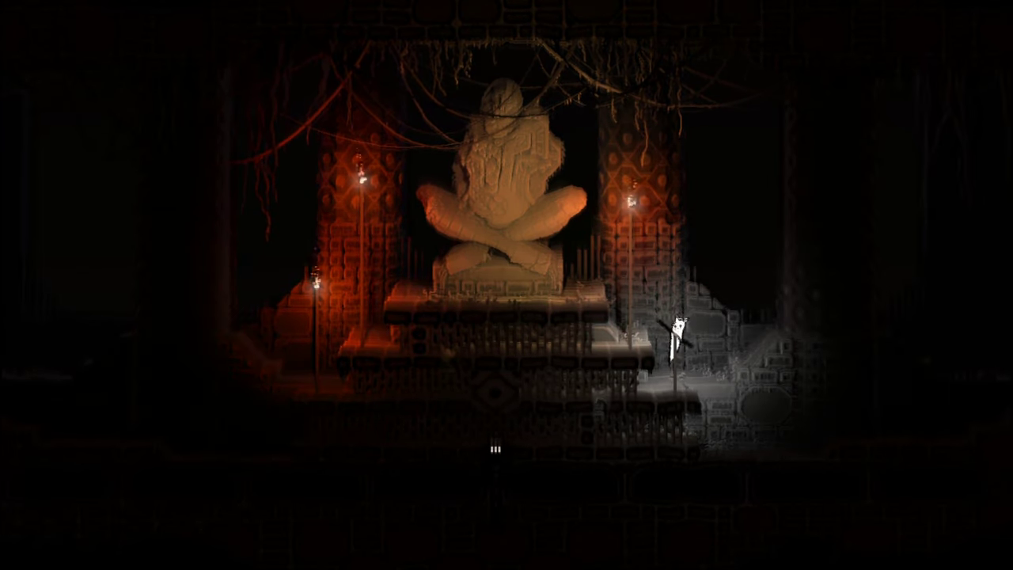
key(Up)
key(Left)
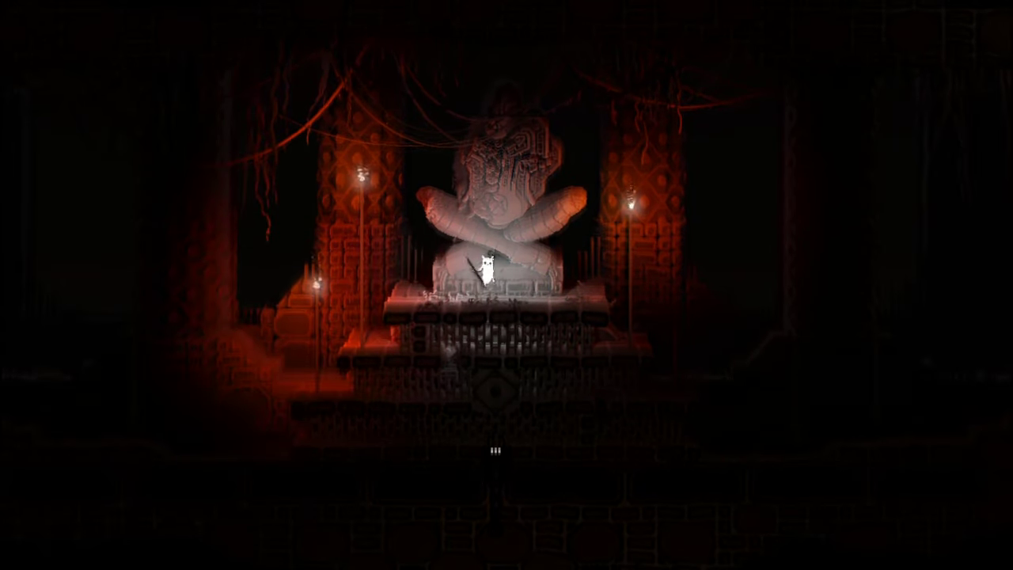
key(Left)
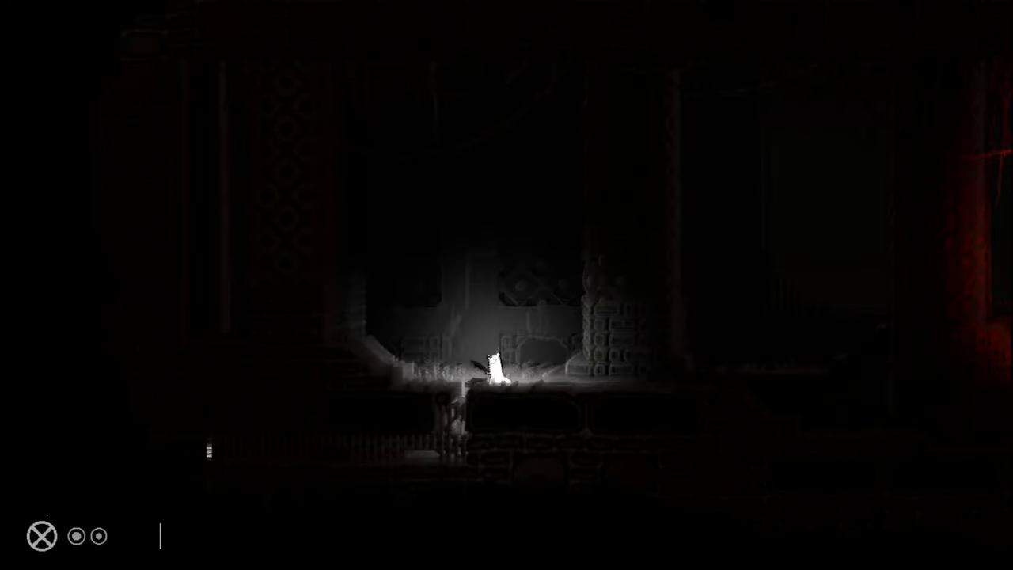
Check the region map, drop to the lower-left ledge, recheck the map, and jump down beside the jar.
key(Tab)
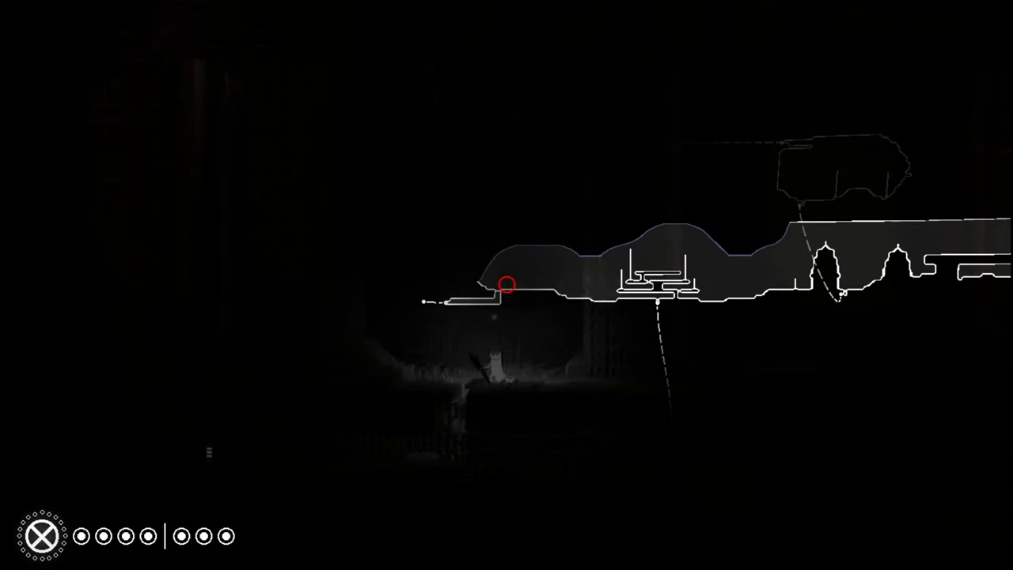
key(Tab)
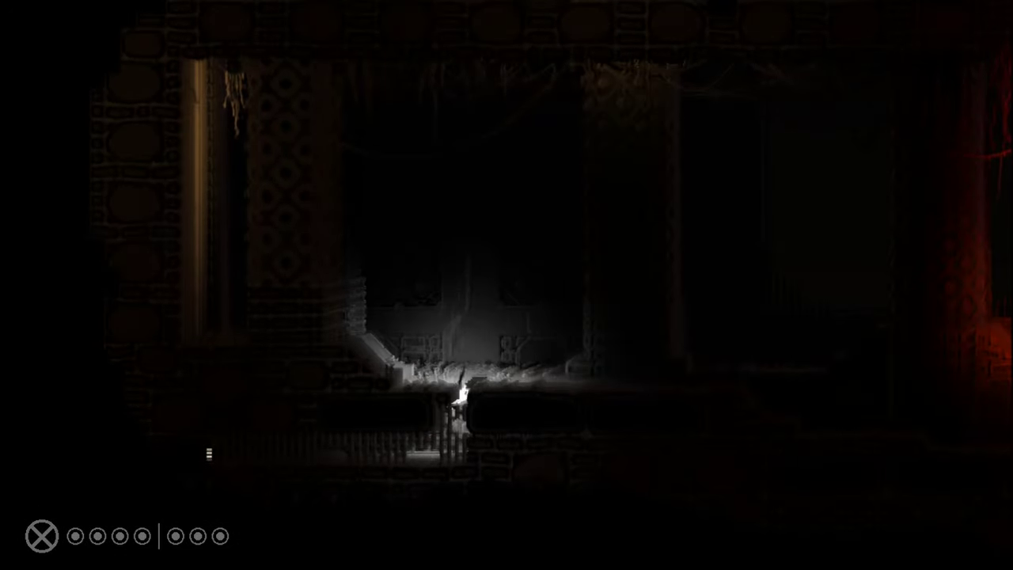
key(Left)
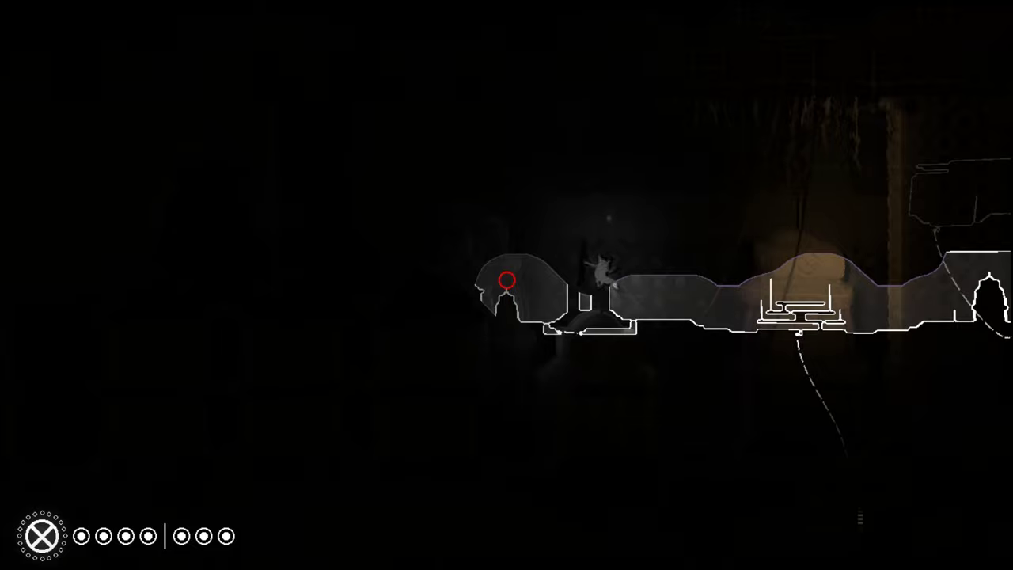
key(Tab)
key(Left)
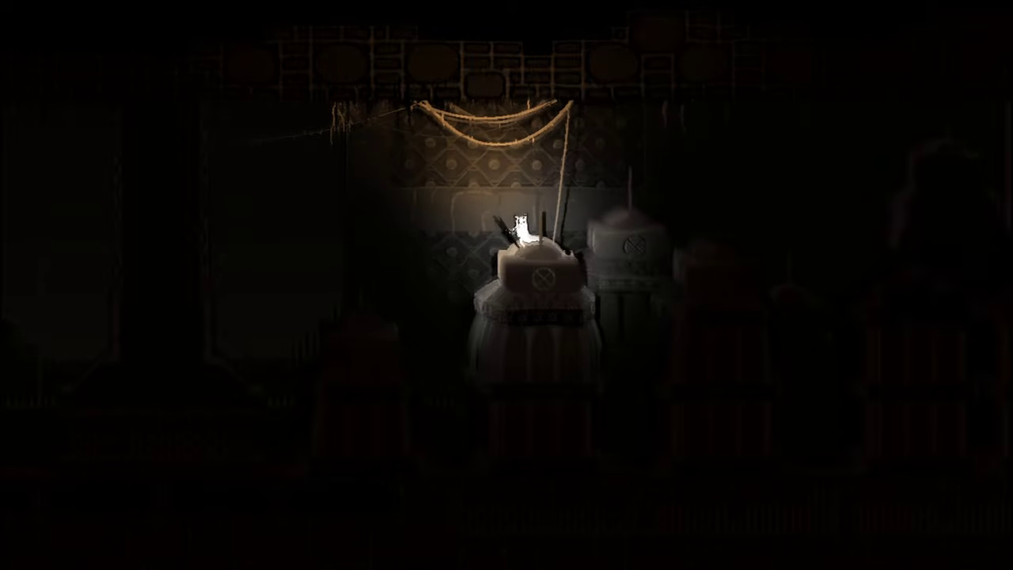
Turn left and jump off the tall vat onto the lower dome, then down to the ledge.
key(Left)
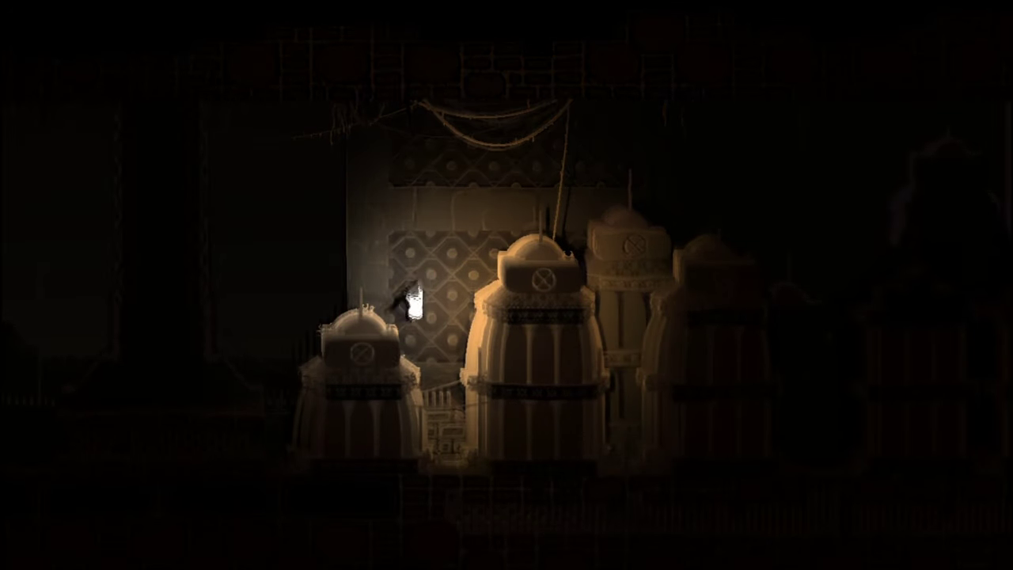
key(Left)
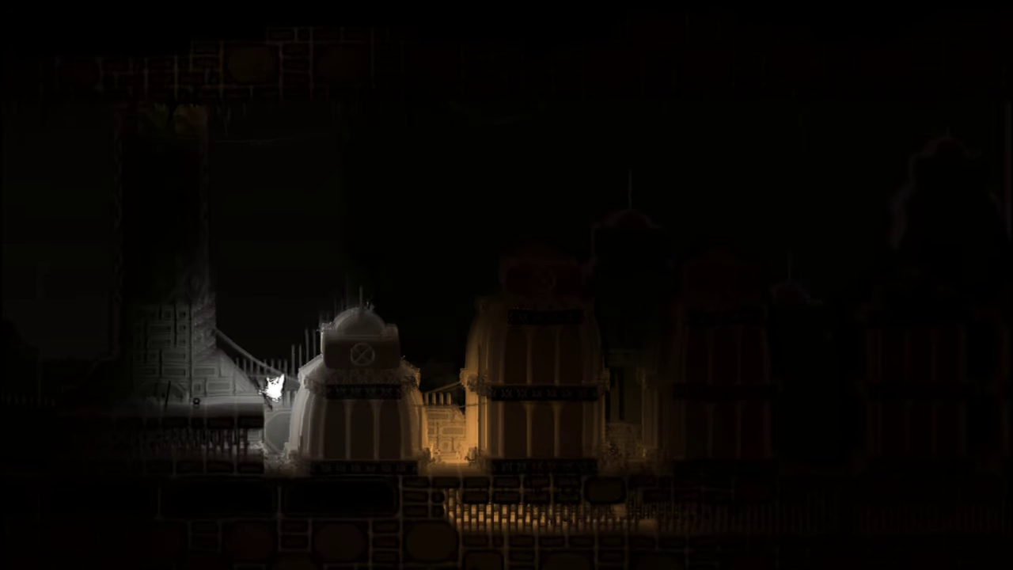
key(Left)
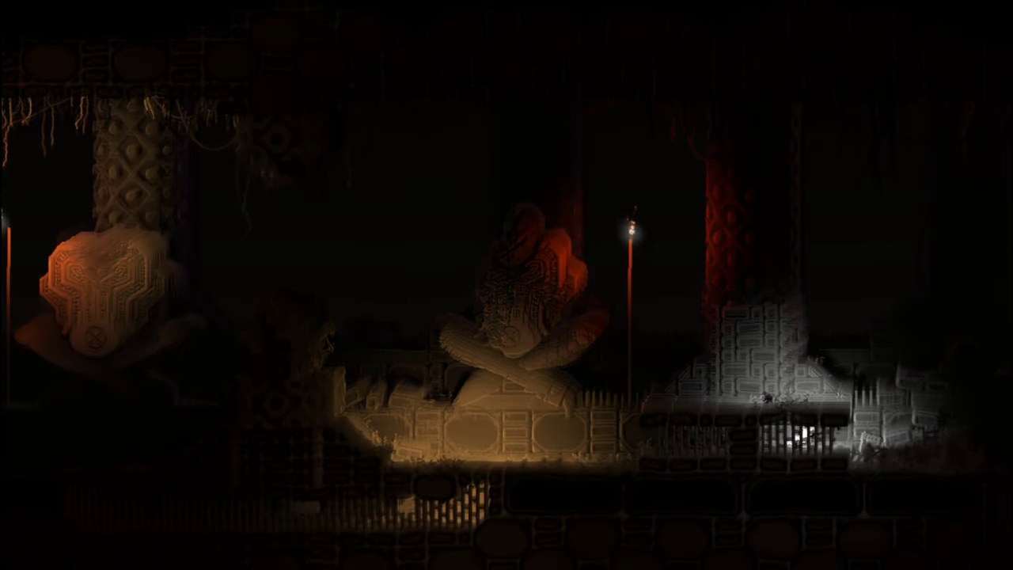
Walk left off the platform, climb over the red statue base, and drop to the floor.
key(Right)
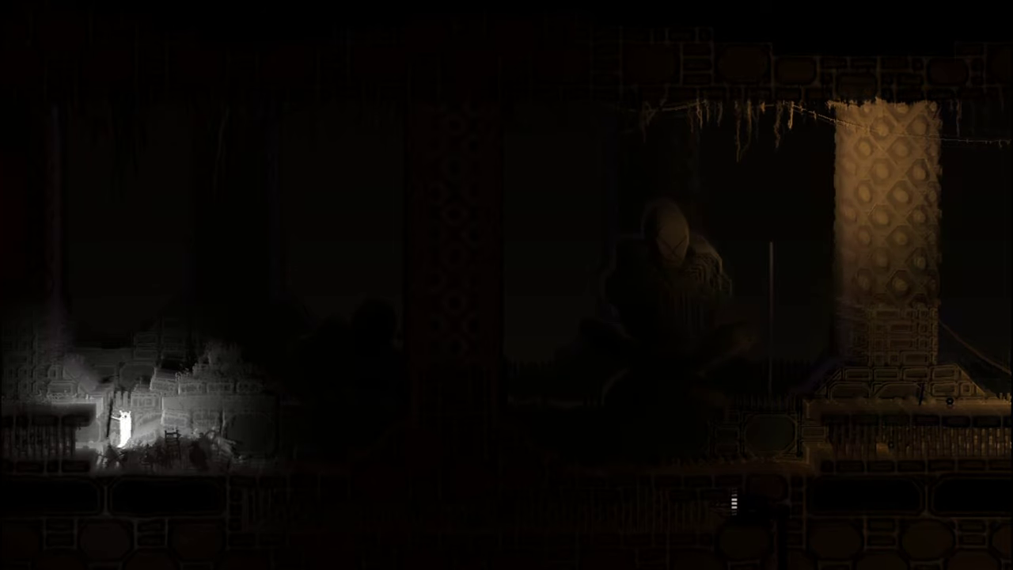
key(Left)
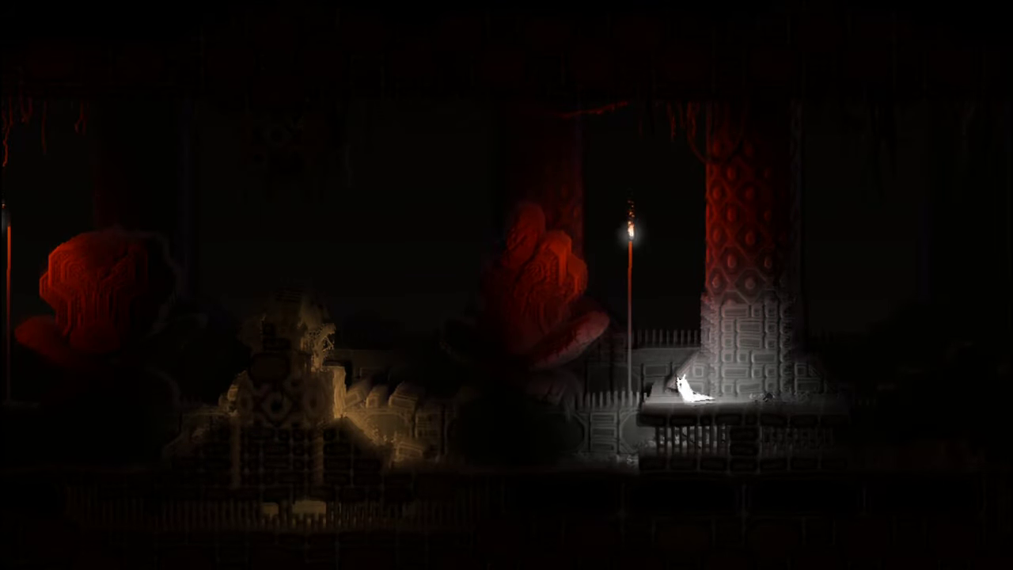
key(Left)
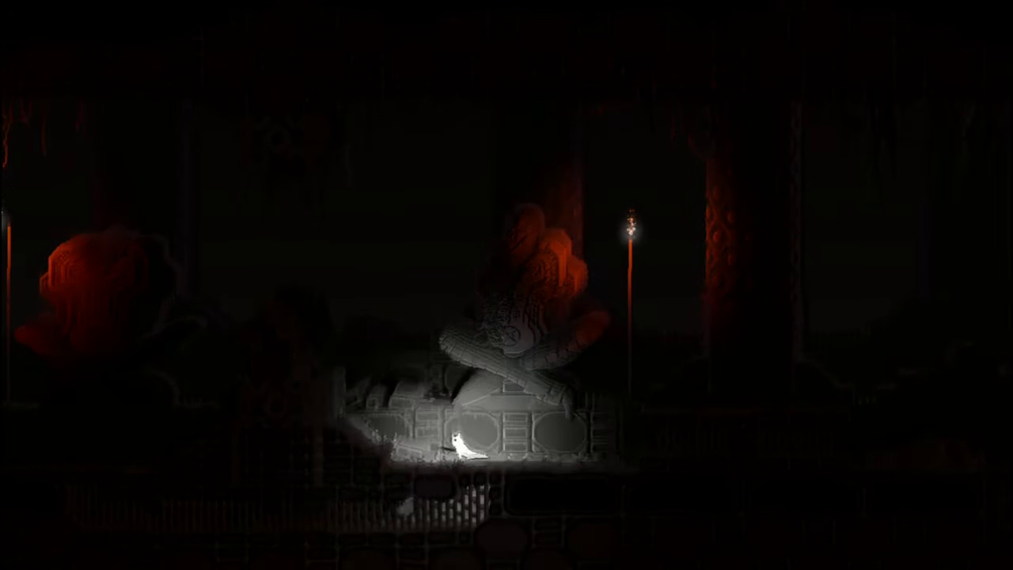
key(Left)
key(Up)
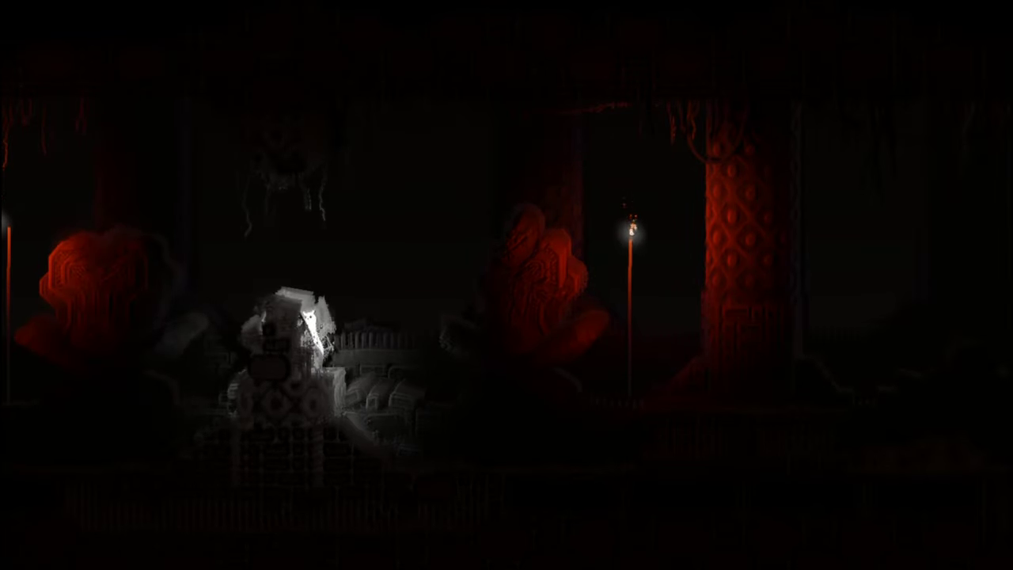
key(Left)
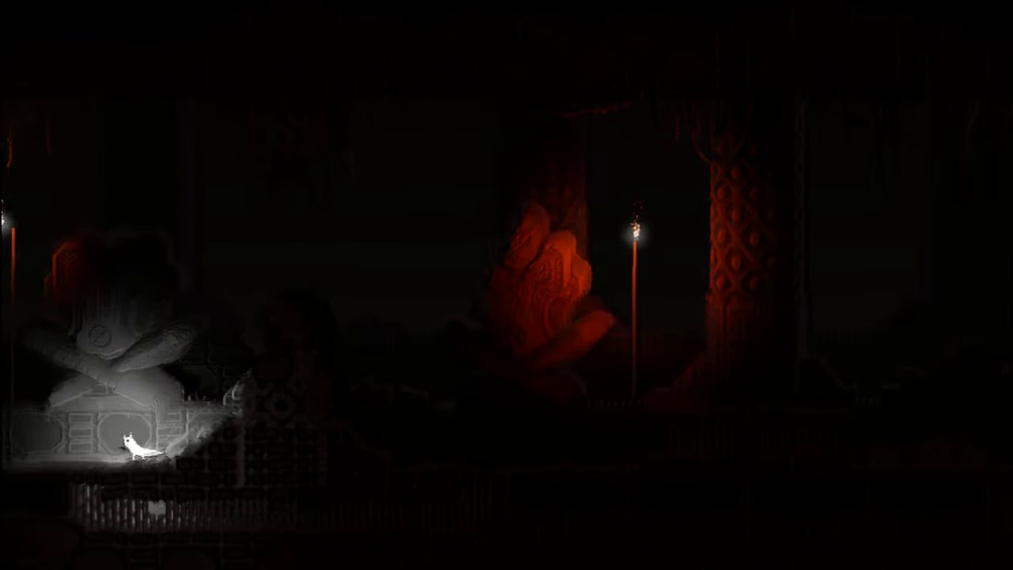
Walk left through the next torch-lit room toward the far statue and drop into the lower-left passage.
key(Left)
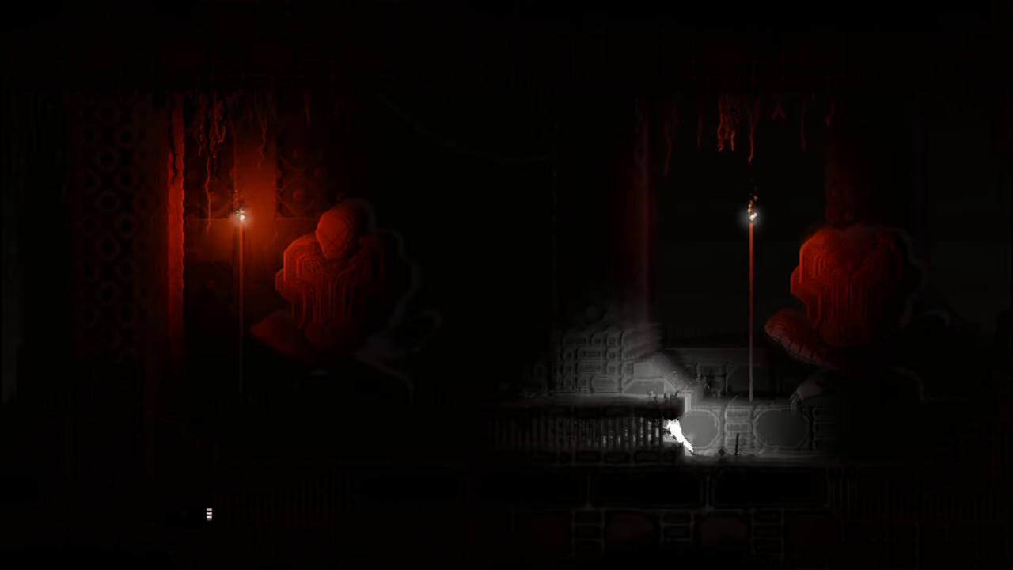
key(Left)
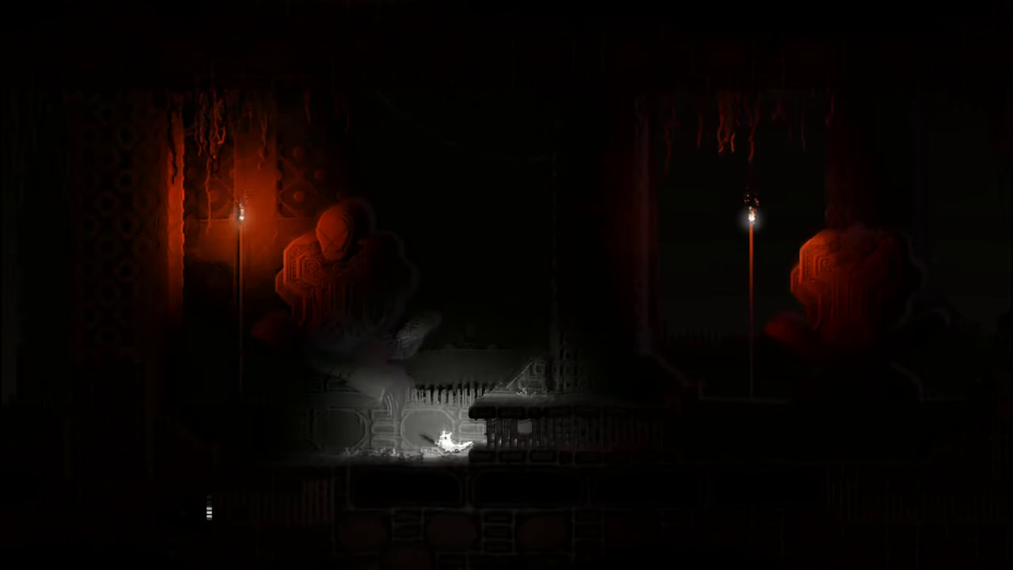
key(Left)
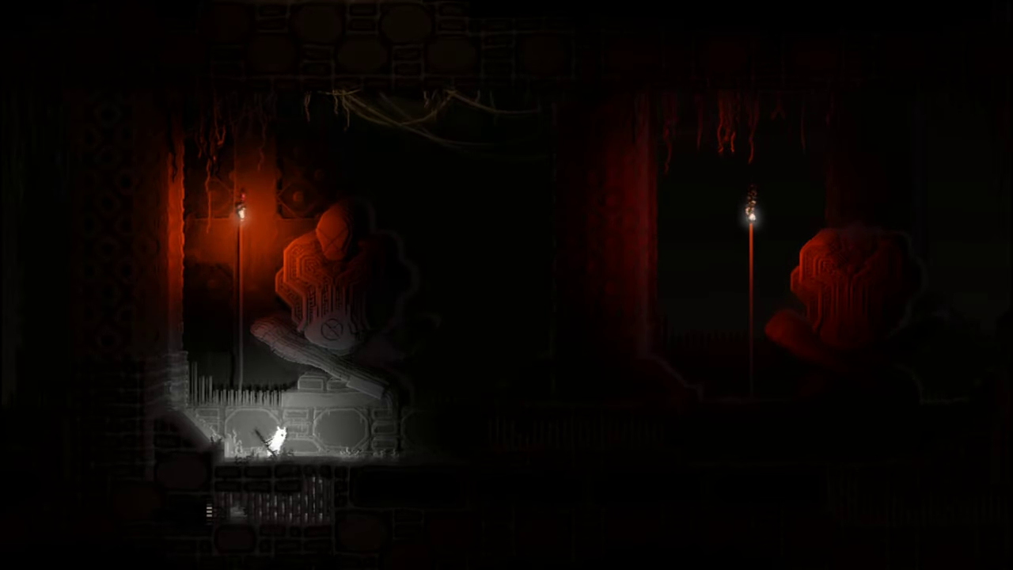
key(Left)
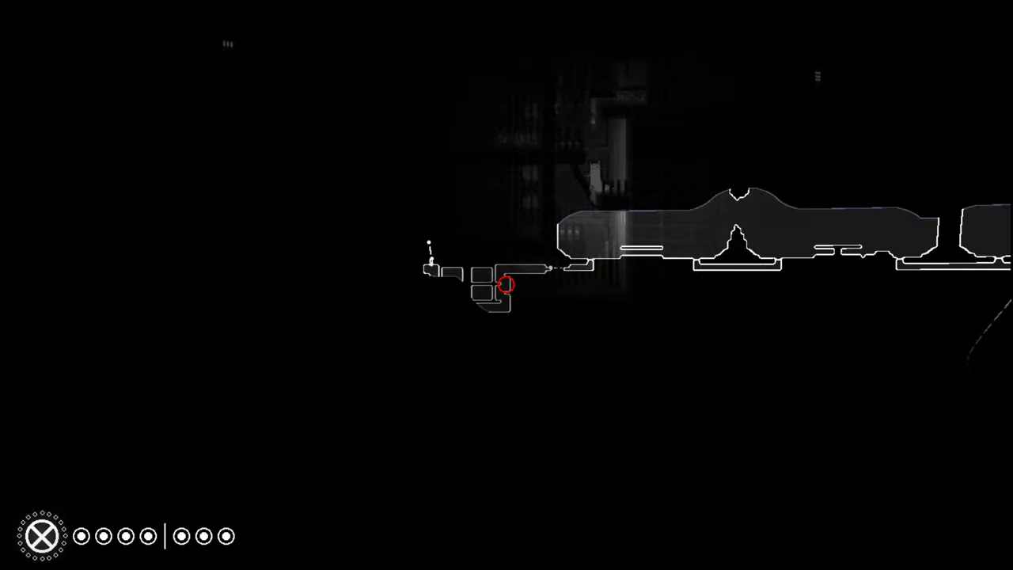
Close the map, drop down into the lit area, and check the region map.
key(Tab)
key(Down)
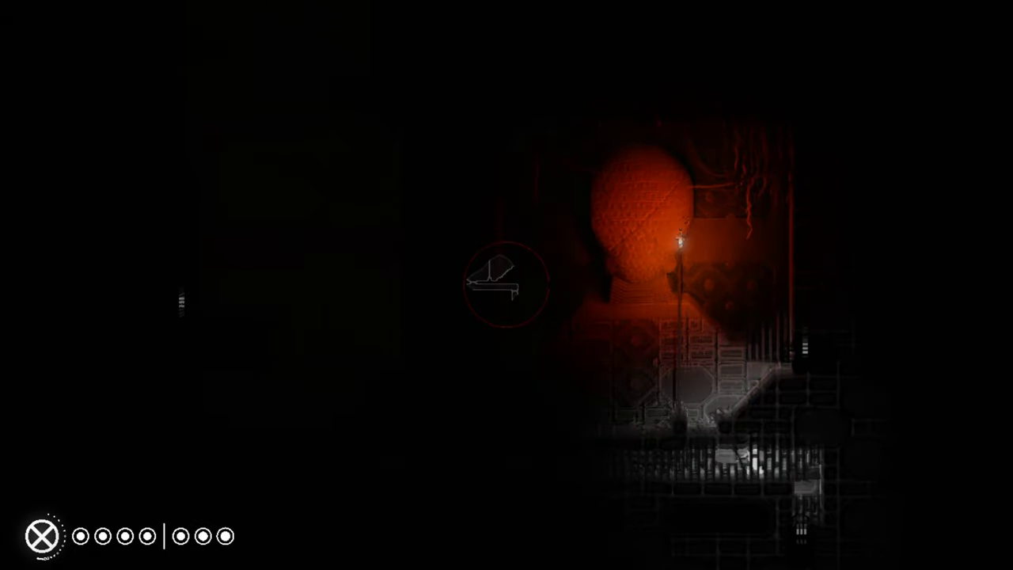
key(Tab)
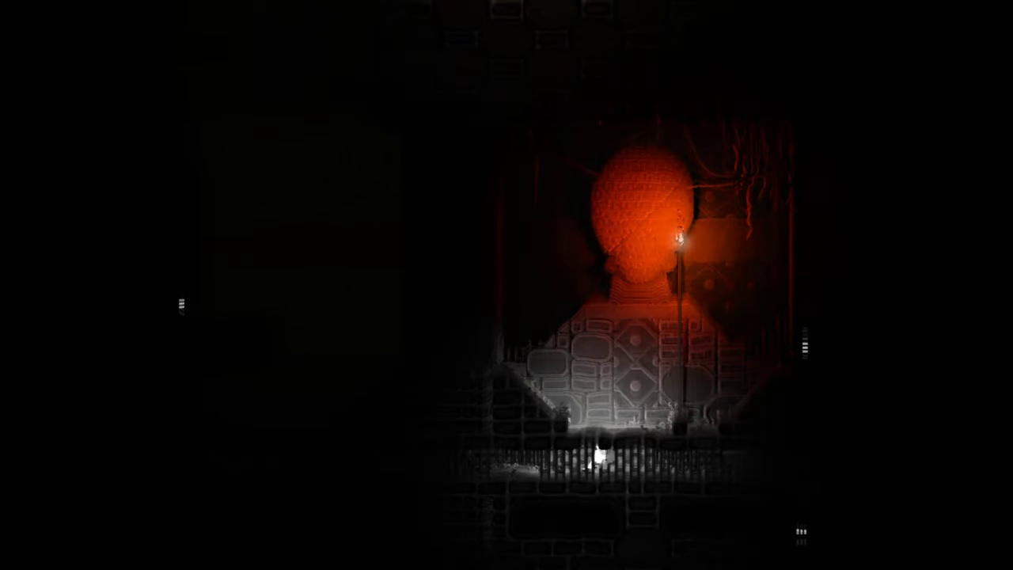
Run right up the slope and climb the pole into the glyph hall, then reopen the map.
key(Right)
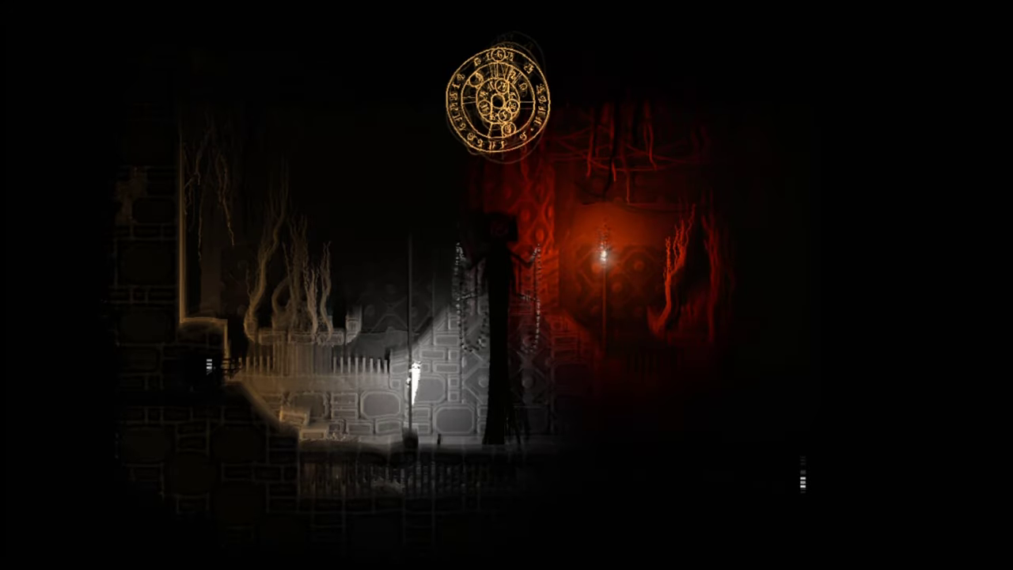
key(Up)
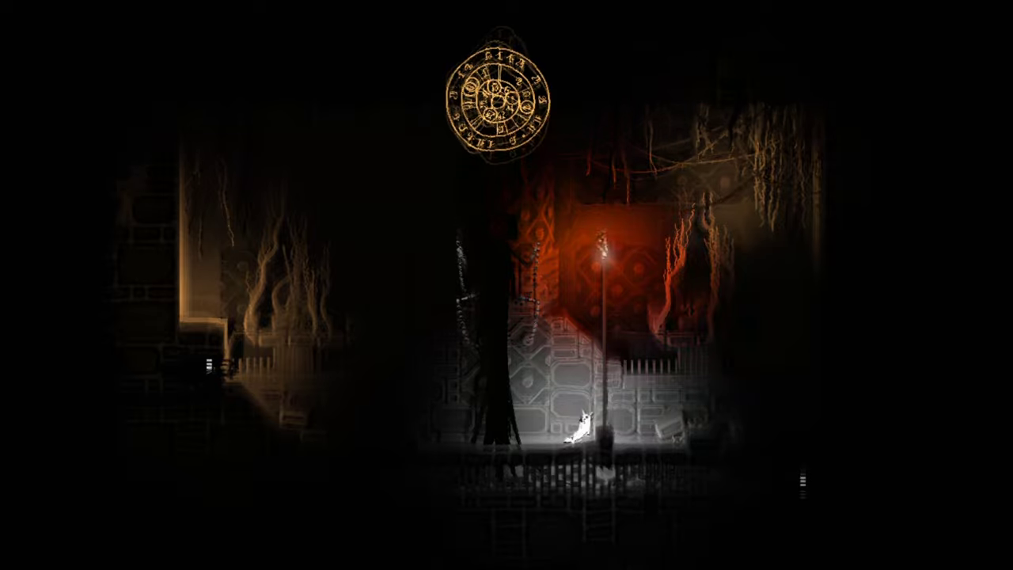
key(Right)
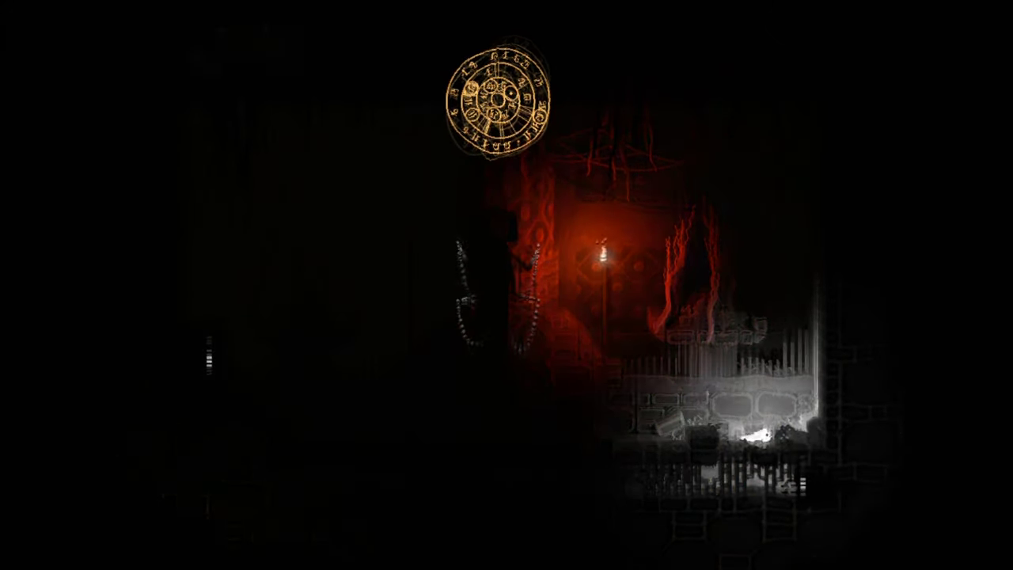
key(Left)
key(Left)
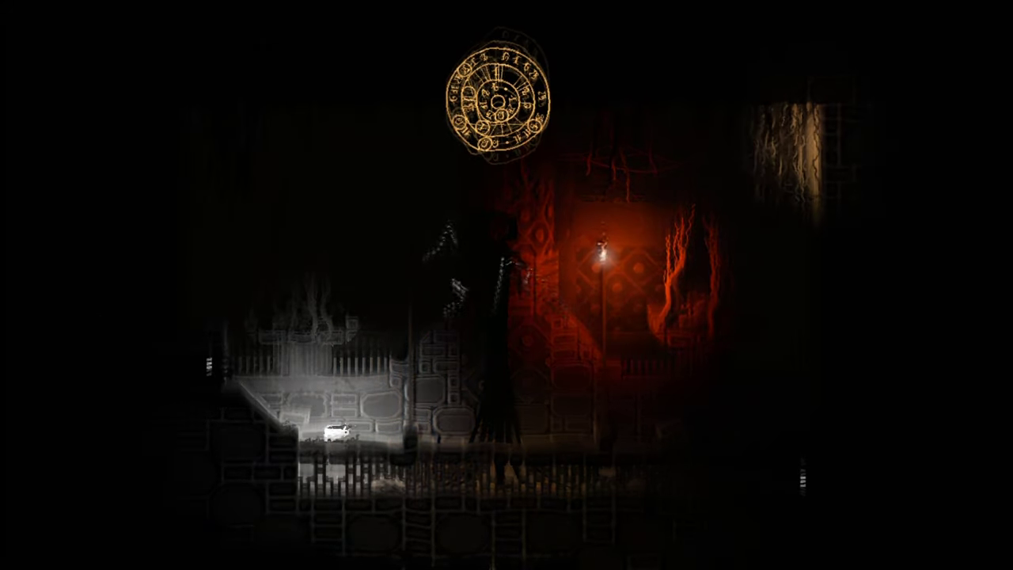
key(Tab)
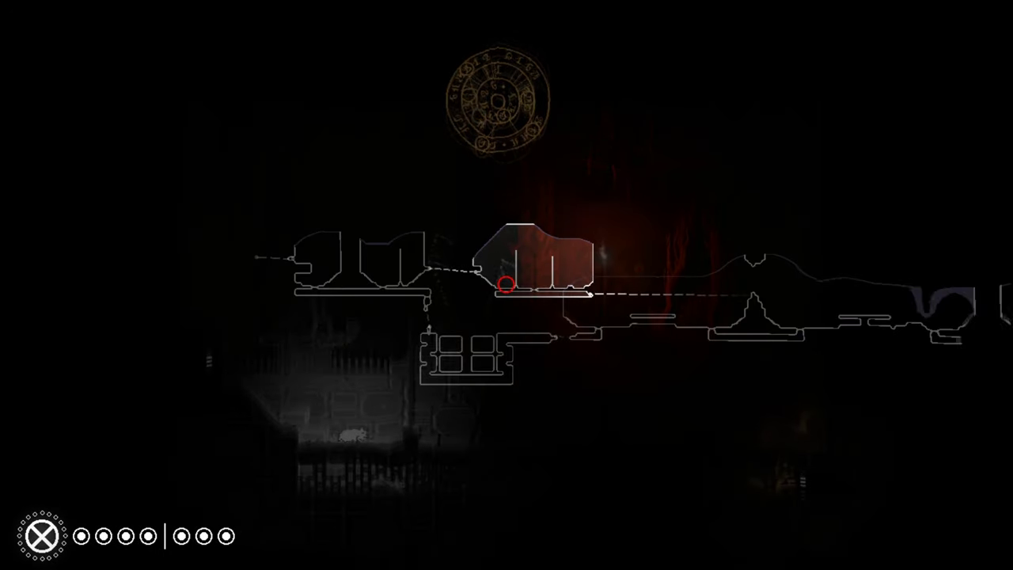
Resume play, walk right across the hall, and check the region map.
key(Tab)
key(Right)
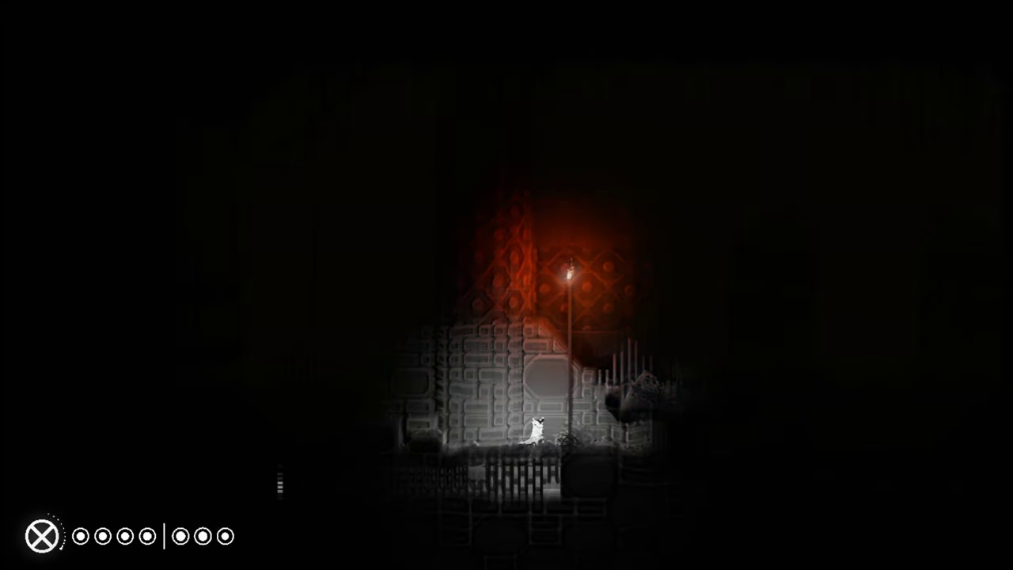
key(Tab)
key(Tab)
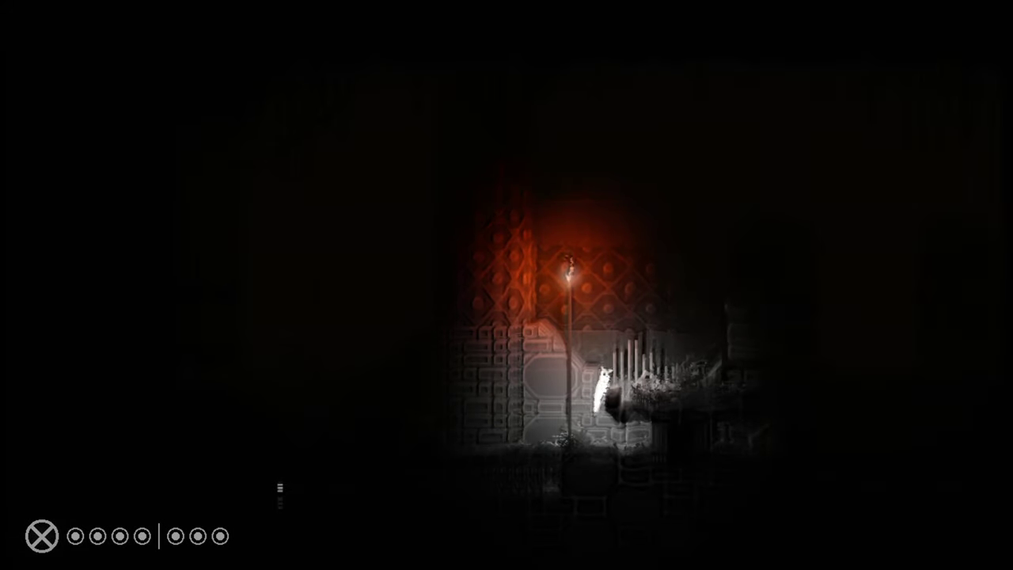
Walk right past the stone statue and red-lit room to the orange shrine, then step back left.
key(Right)
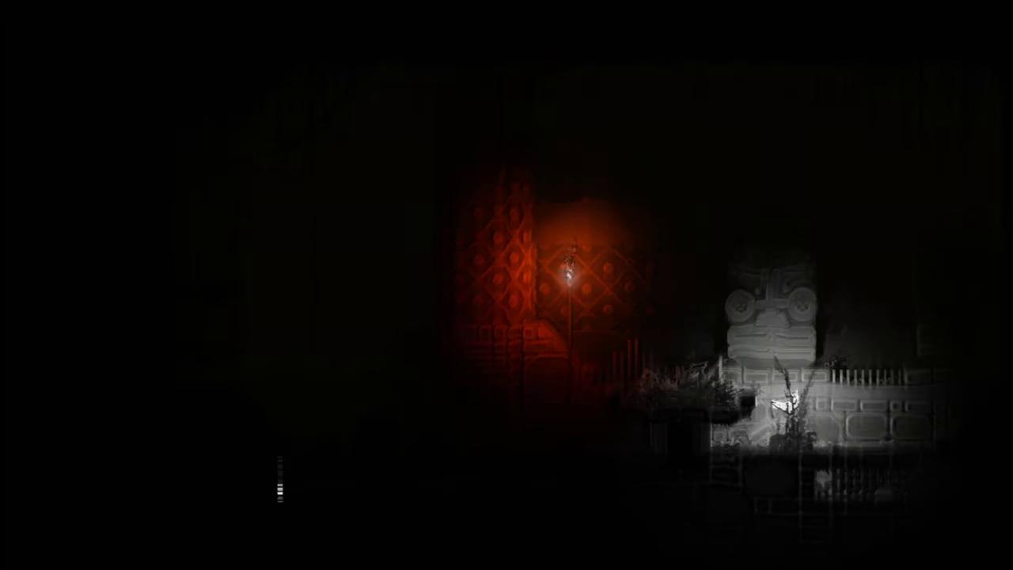
key(Right)
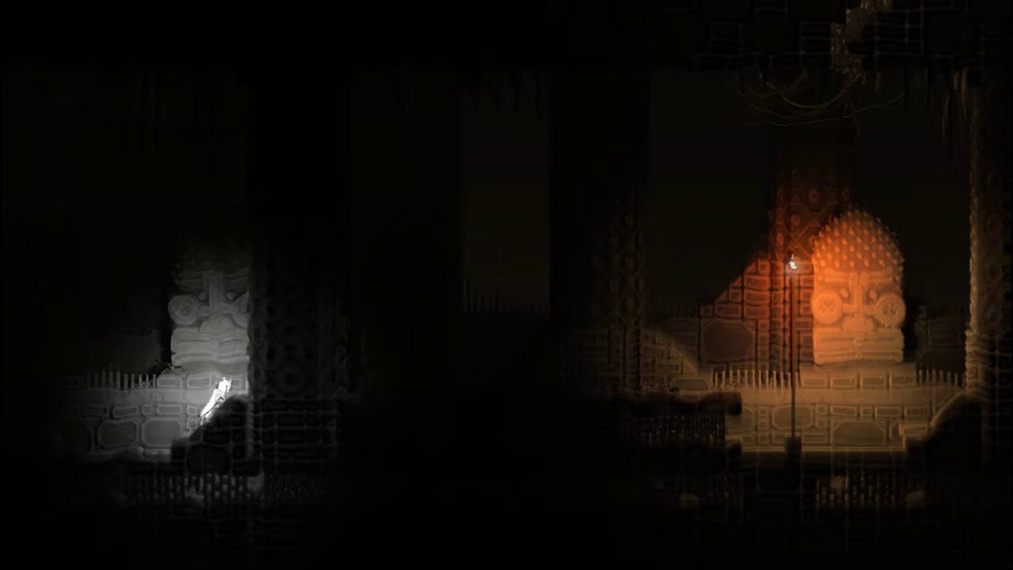
key(Right)
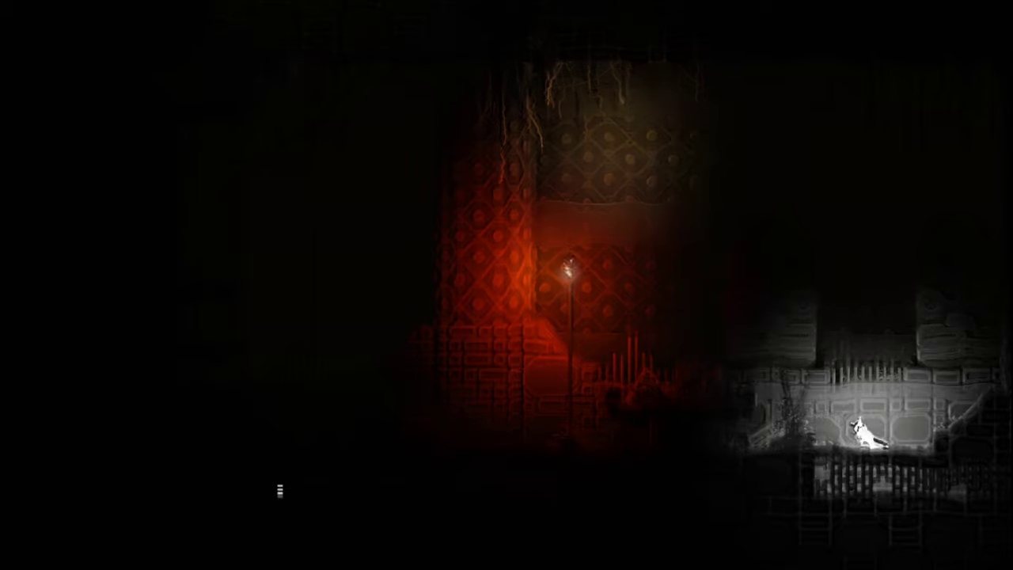
key(Right)
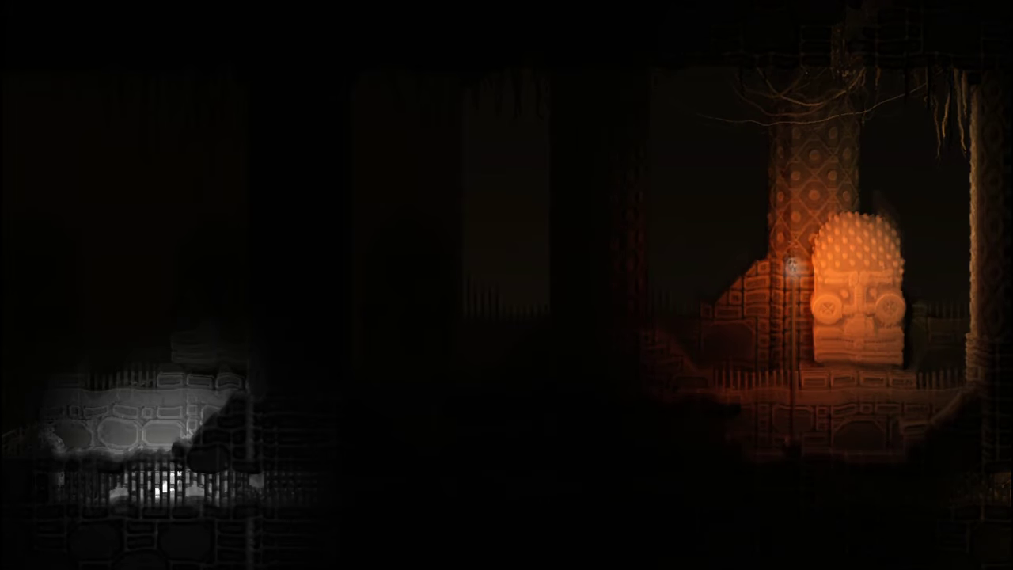
key(Right)
key(Right)
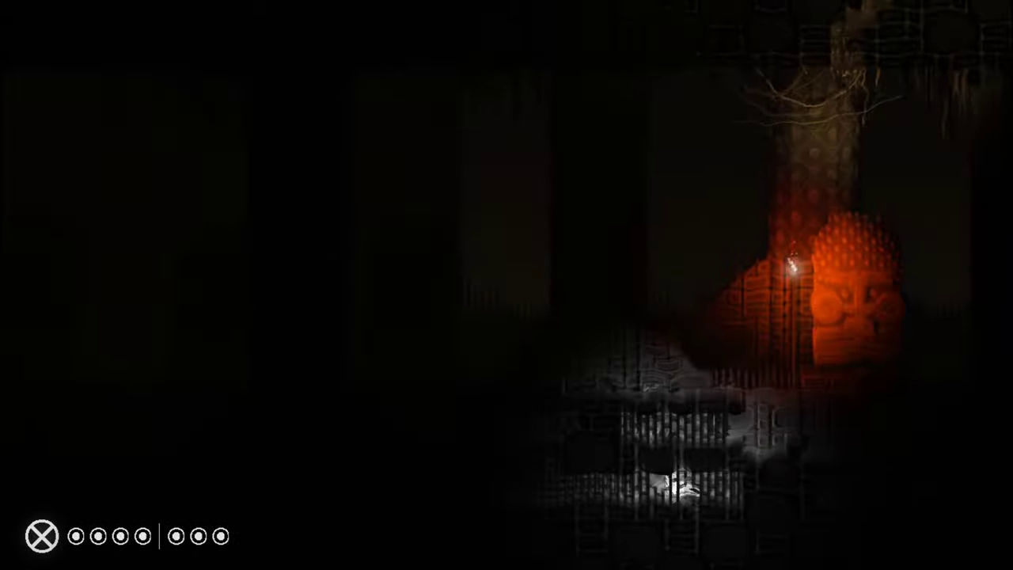
key(Left)
key(Left)
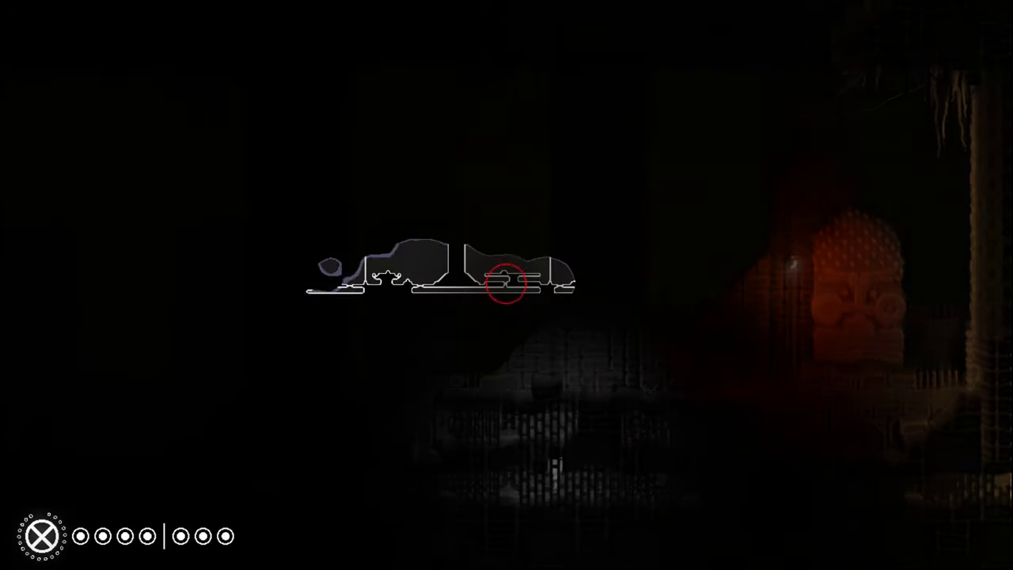
key(Tab)
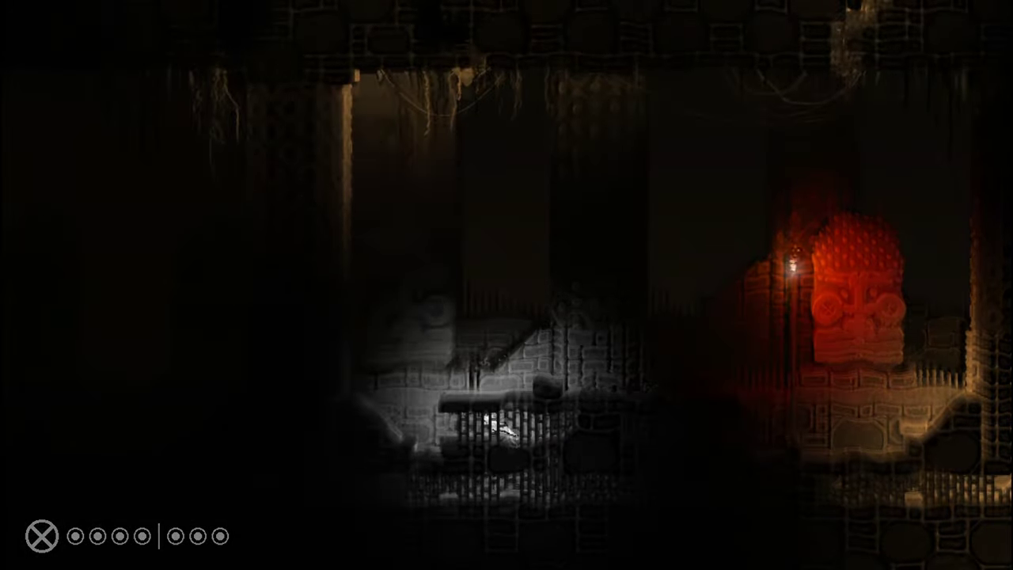
Check the map, then head up the right slope toward the statues.
key(Left)
key(Right)
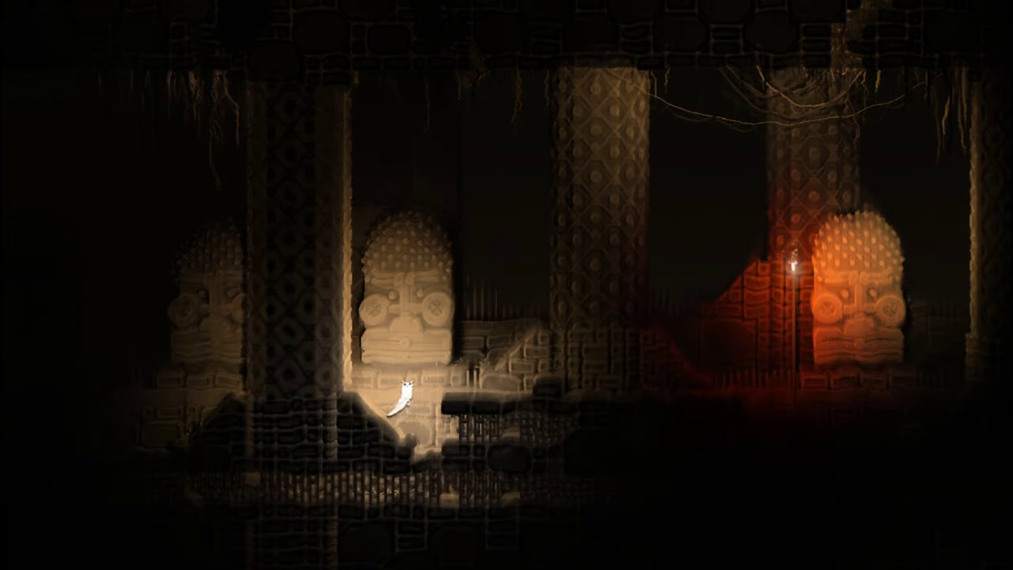
key(Right)
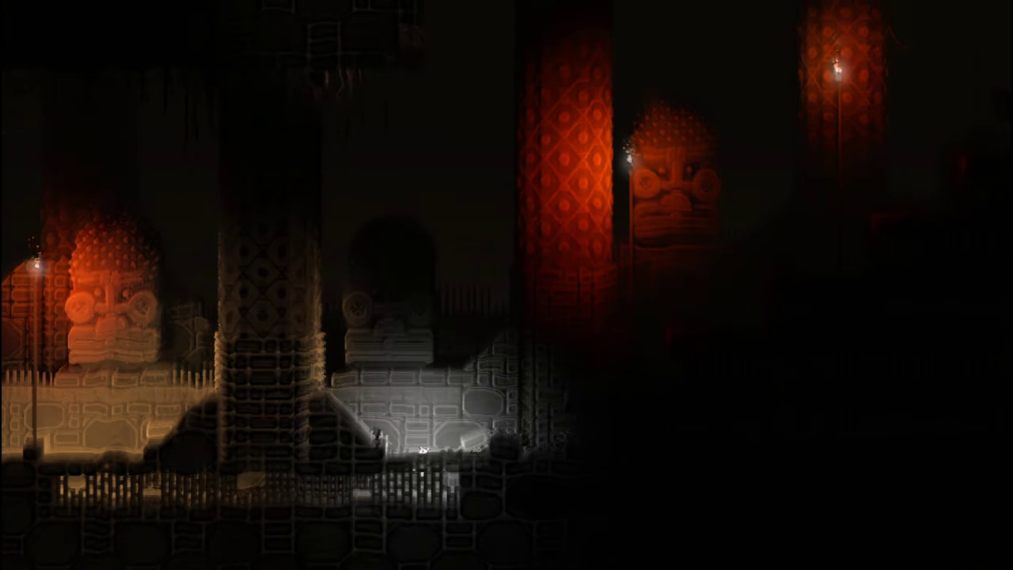
Climb the stepped ziggurat ledges up to the top platform beside the statue.
key(Up)
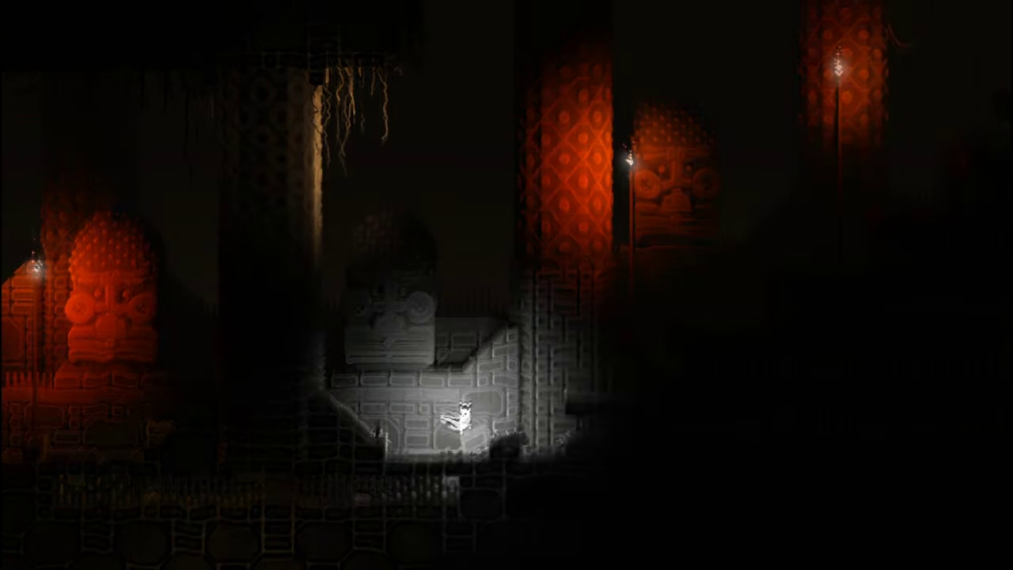
key(Right)
key(Right)
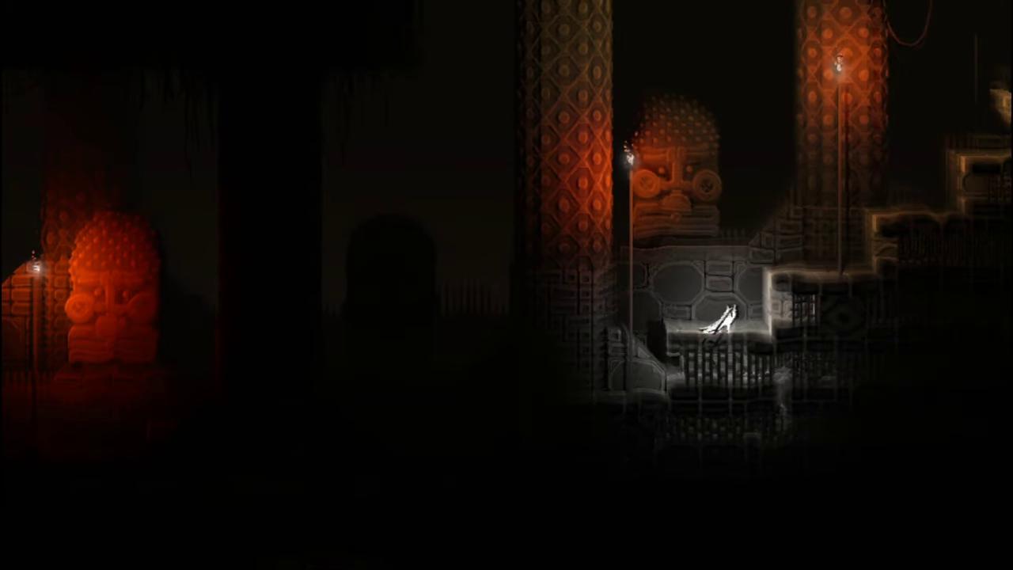
key(Up)
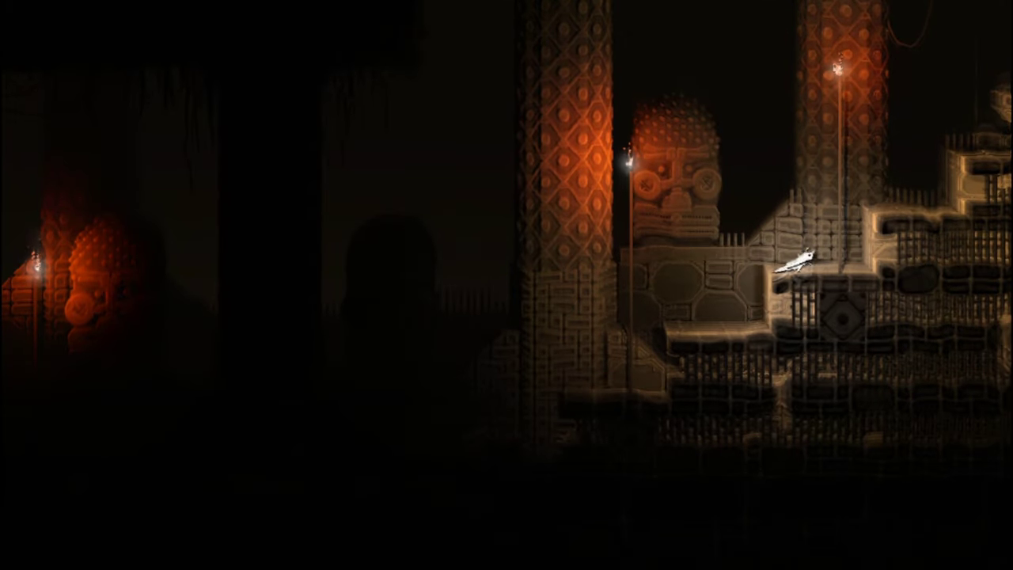
key(Right)
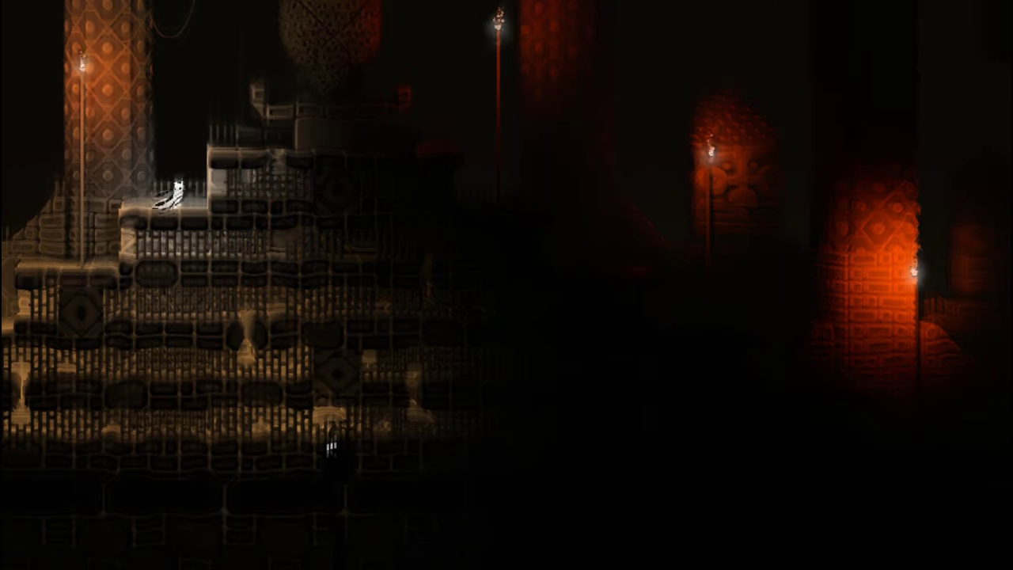
key(Up)
key(Up)
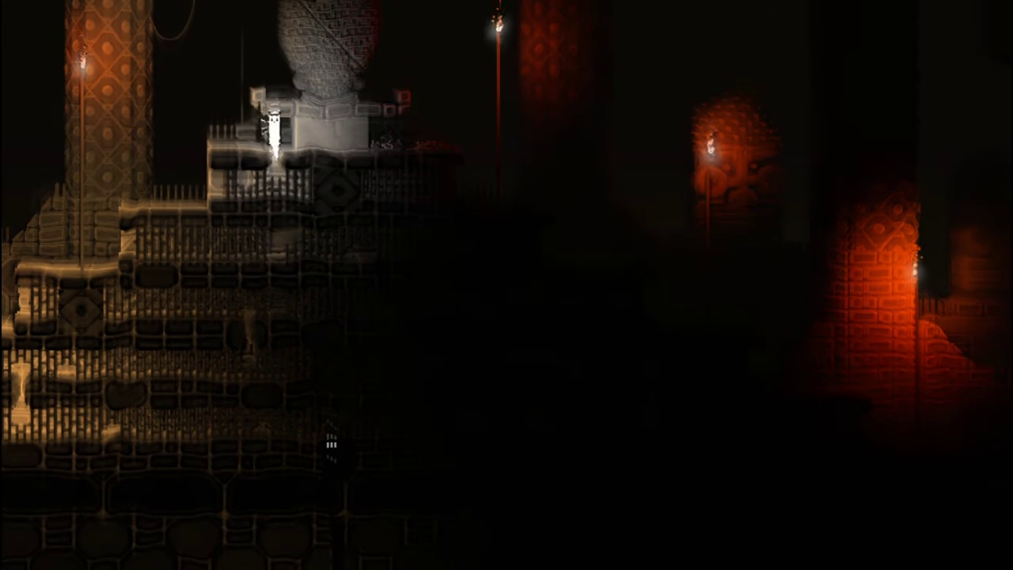
key(Right)
Move right along the top platform and drop down the right ledges.
key(Tab)
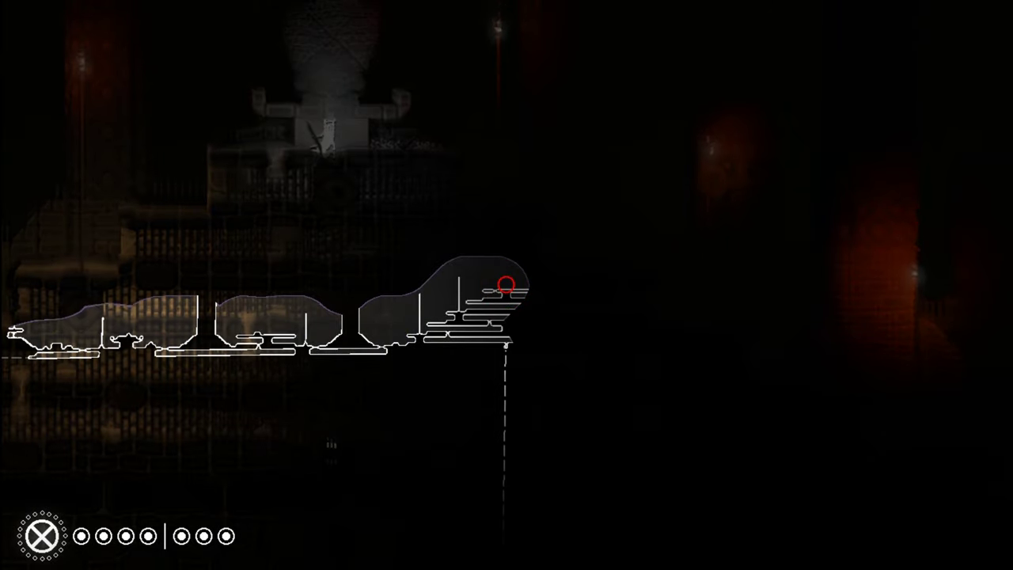
key(Tab)
key(Right)
key(Right)
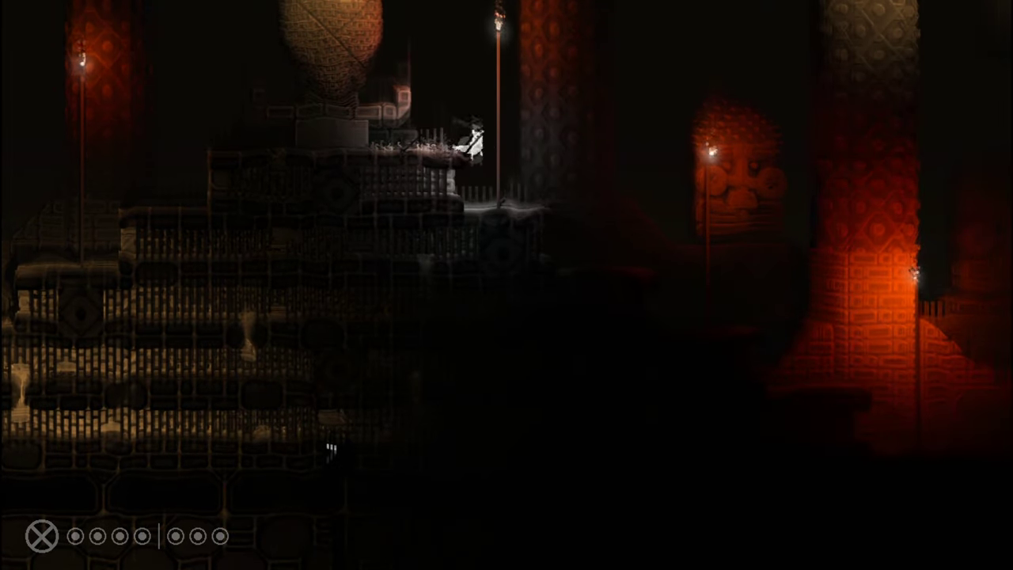
key(Right)
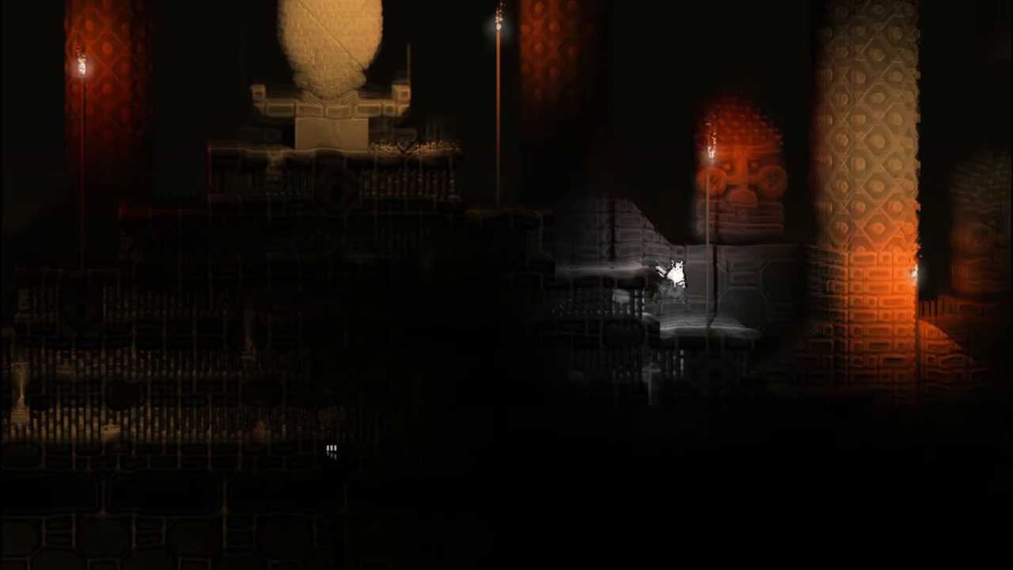
key(Right)
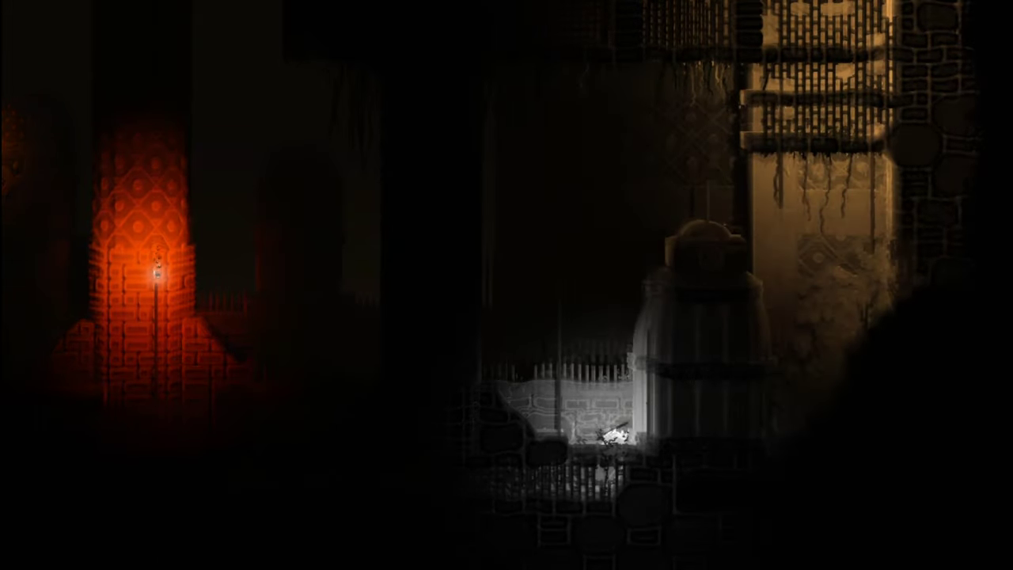
key(Left)
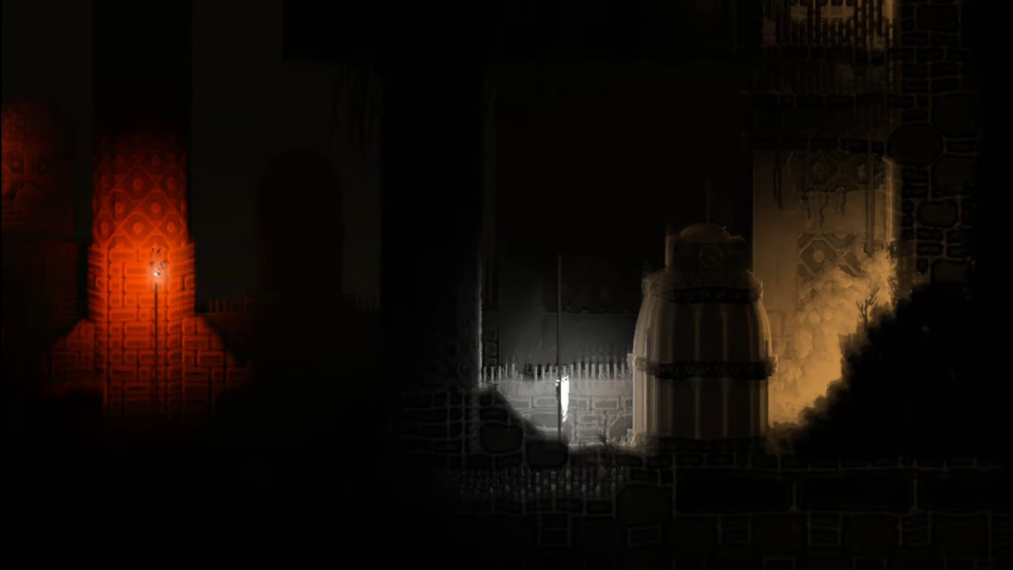
Climb the pole, jump onto the domed statue, then leap to and climb the lit wall.
key(Up)
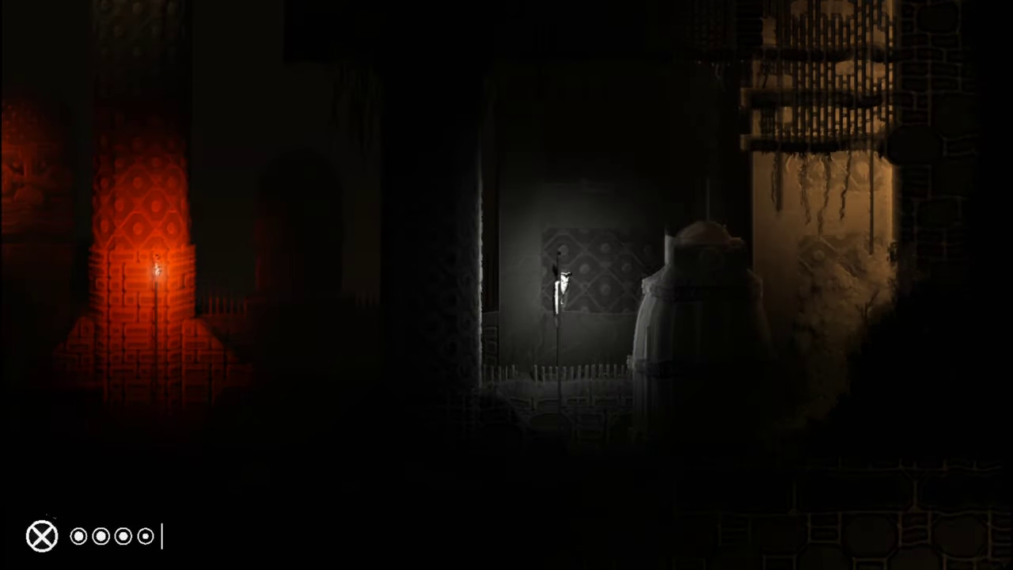
key(Tab)
key(Up)
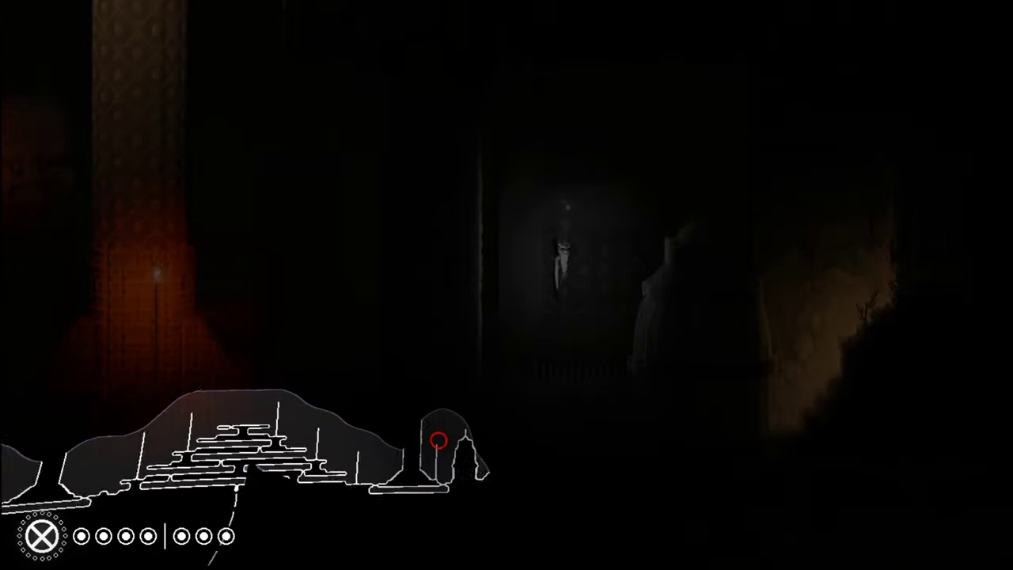
key(Tab)
key(Right)
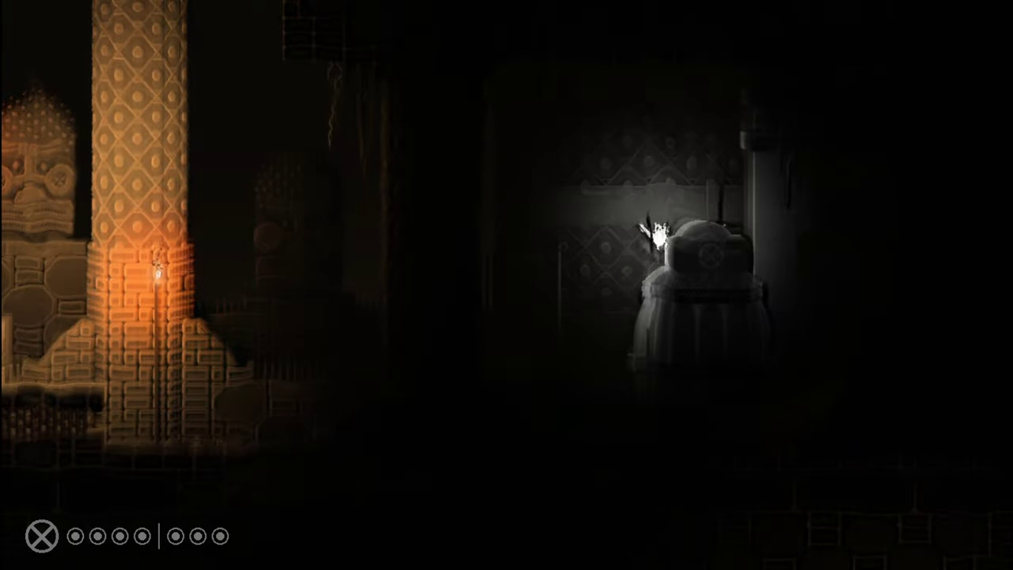
key(Right)
key(Up)
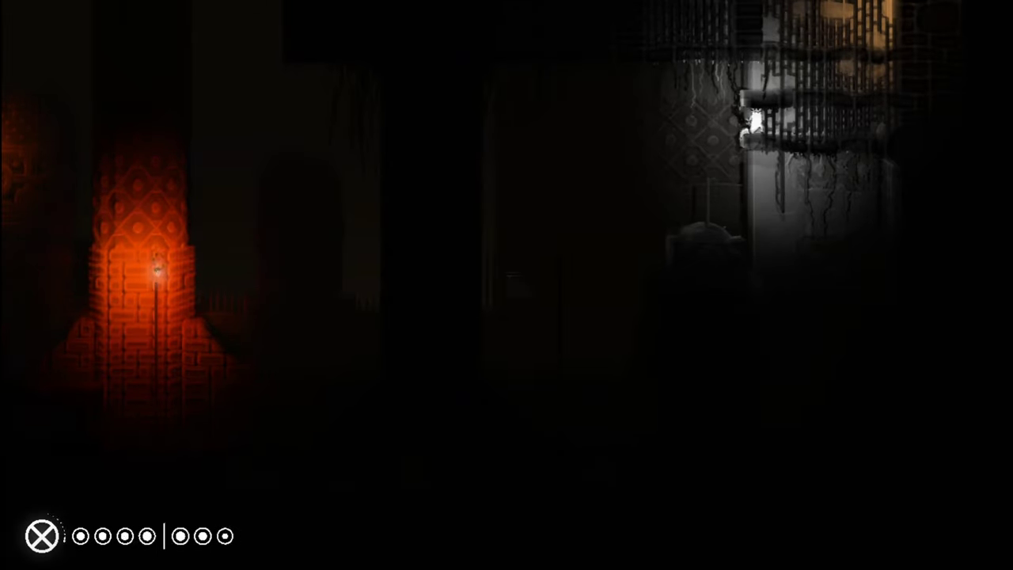
key(Tab)
key(Tab)
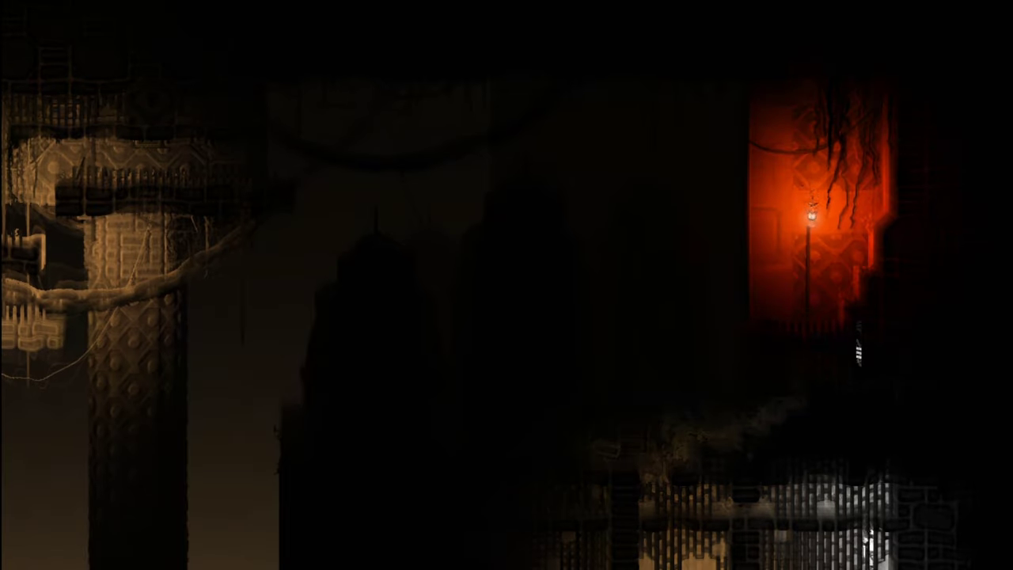
key(Tab)
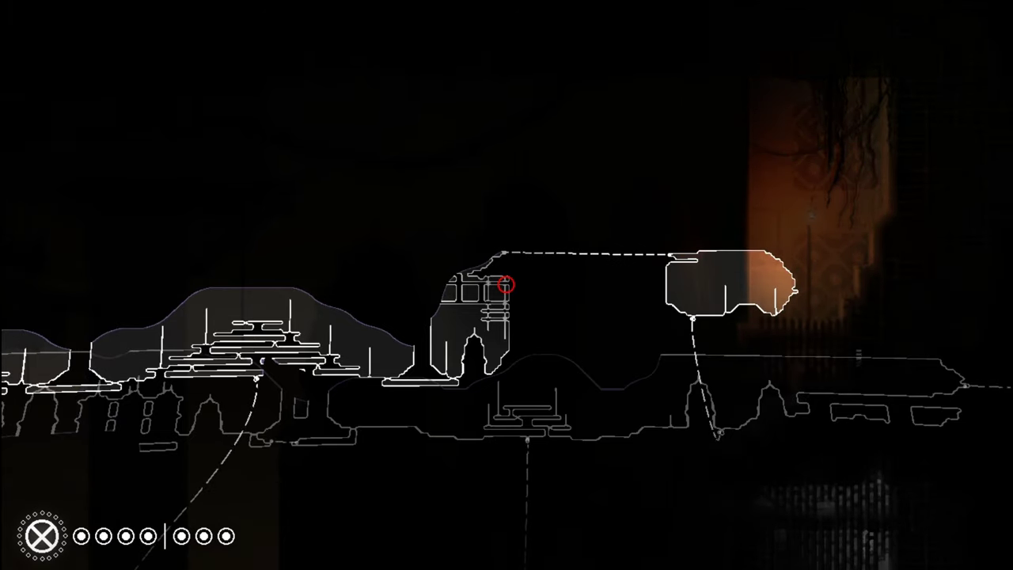
Glance at the region map, then climb onto the higher platform and walk left.
key(Tab)
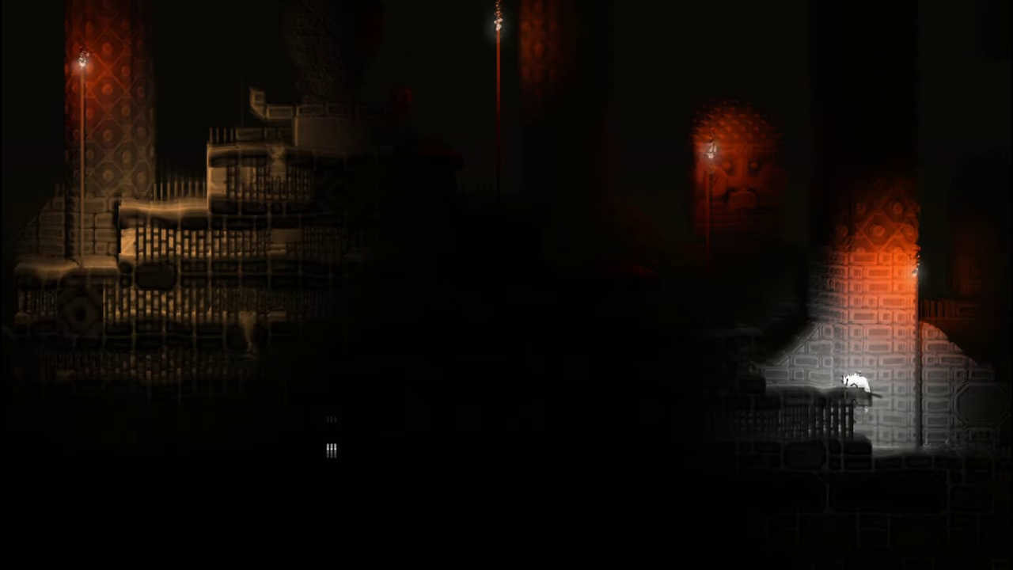
key(Tab)
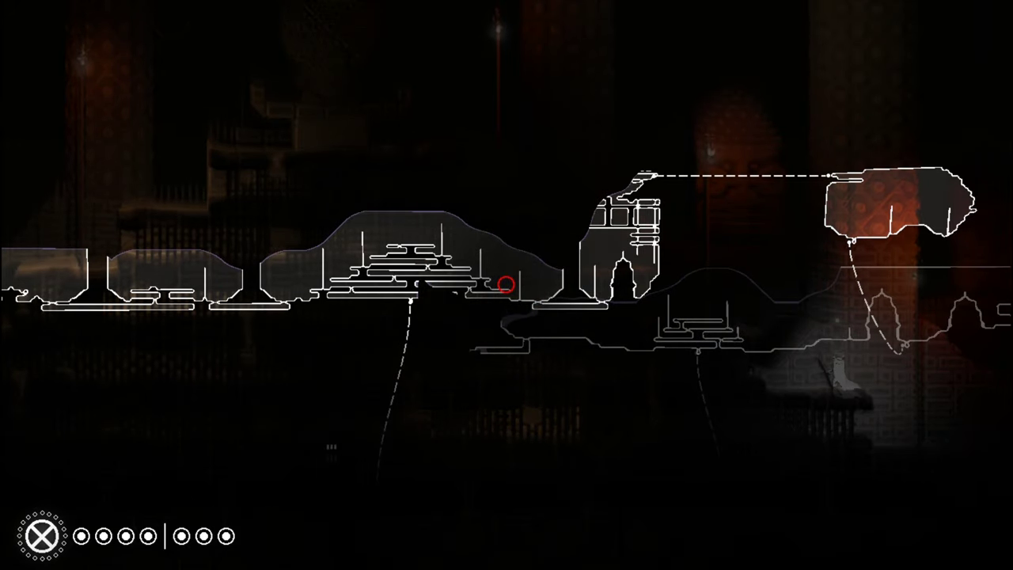
key(Tab)
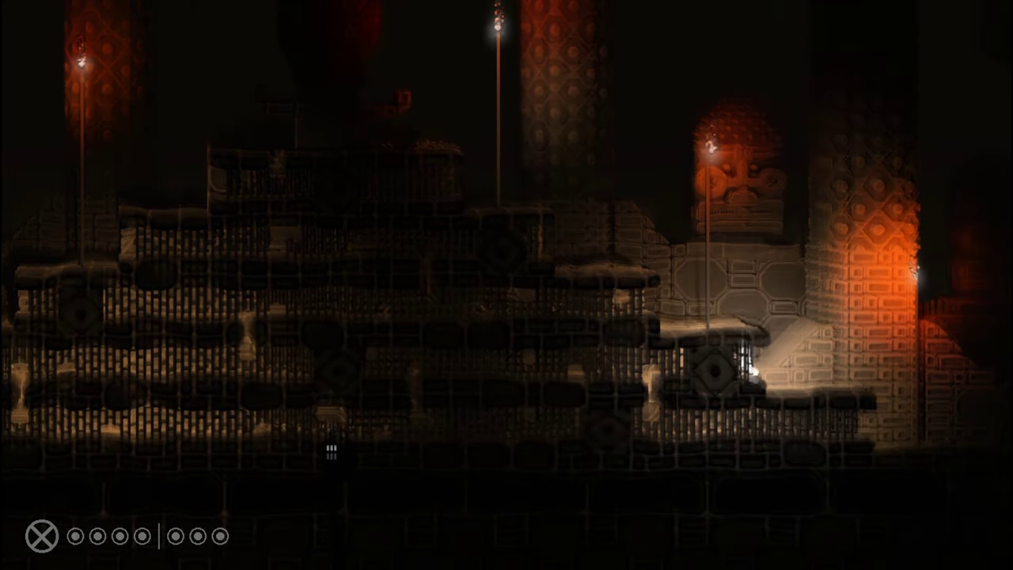
key(Left)
key(space)
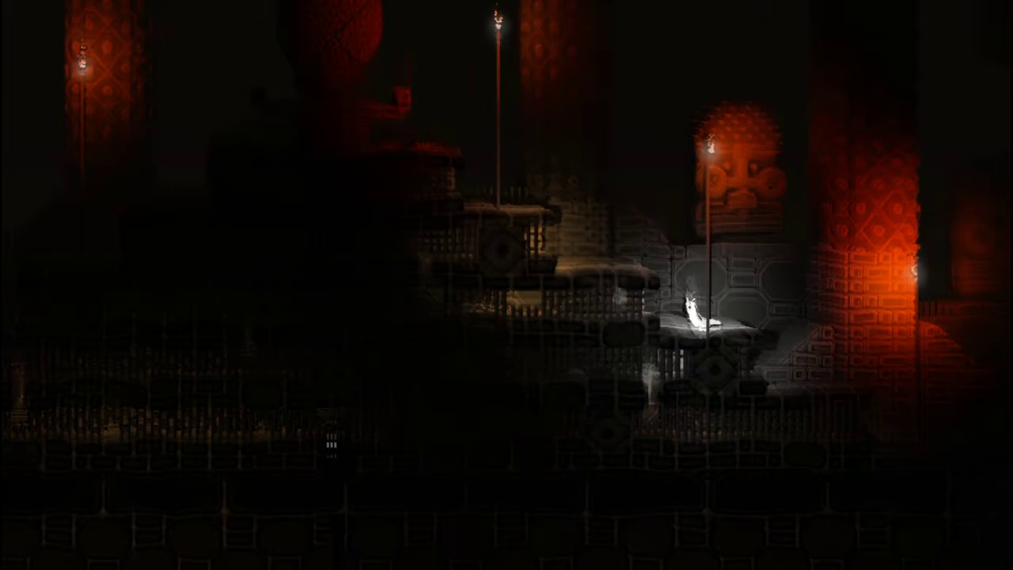
key(Left)
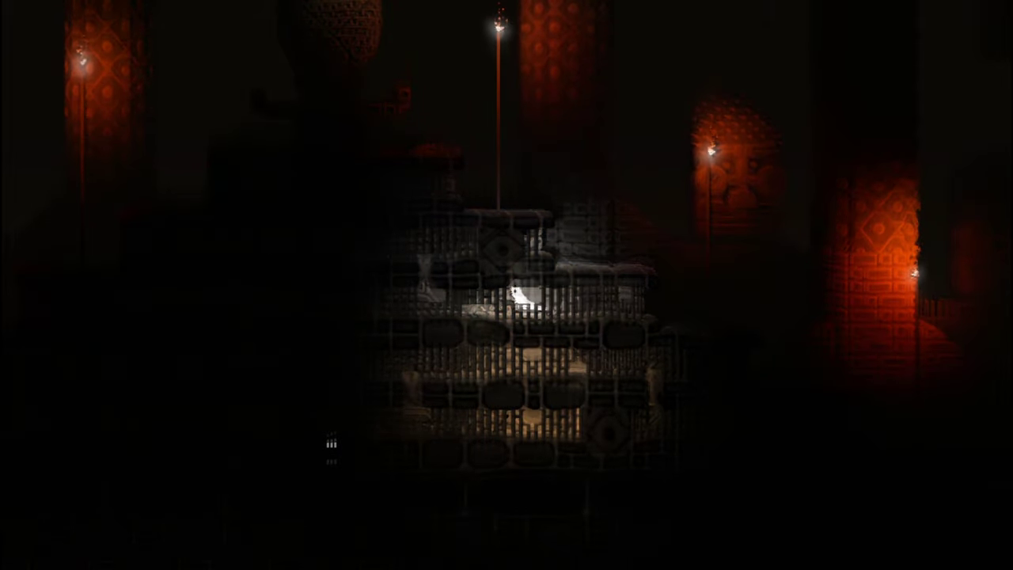
Cross the ziggurat level, check the map, then run right and drop to the lower ledge.
key(Left)
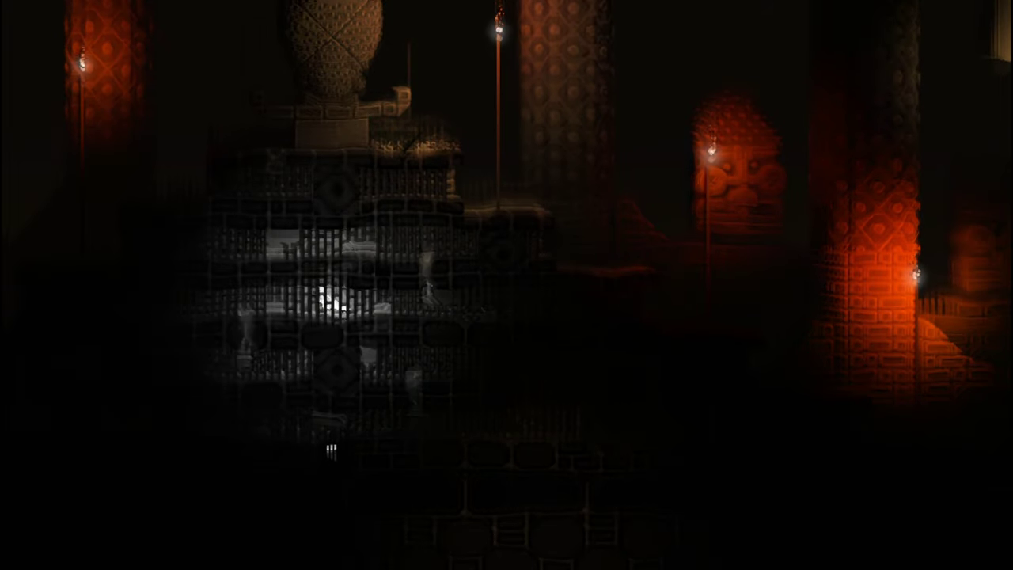
key(Right)
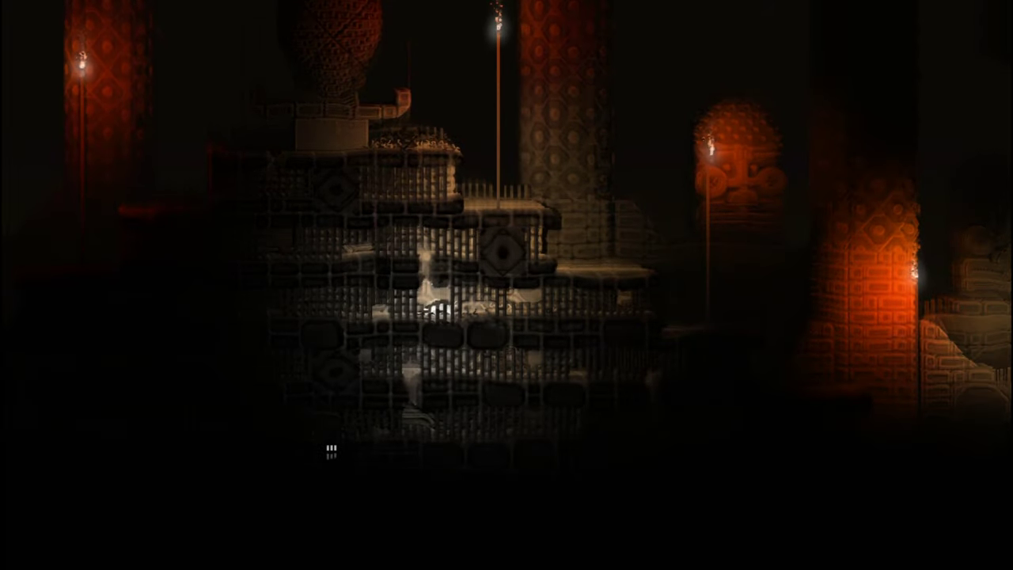
key(Right)
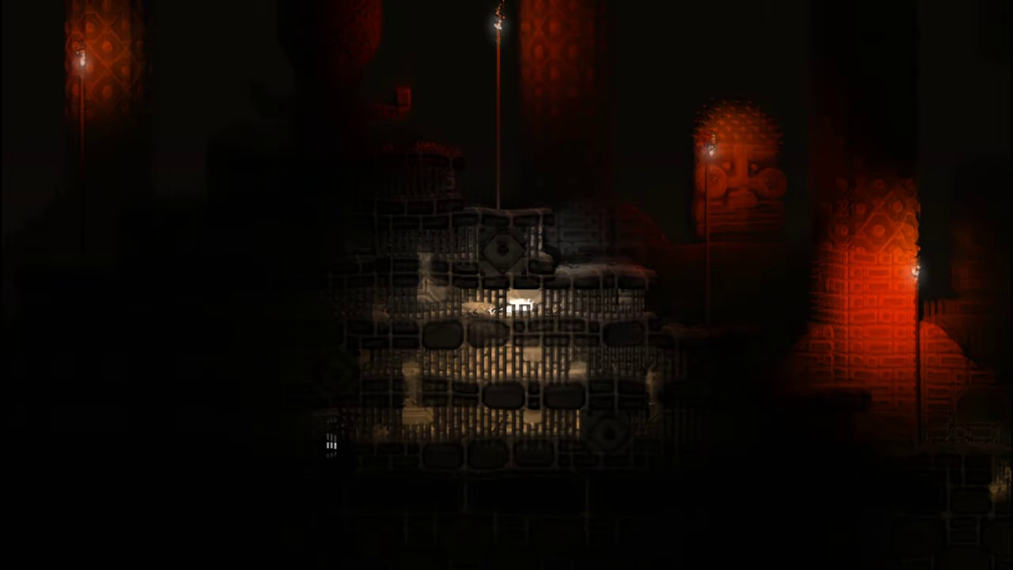
key(Tab)
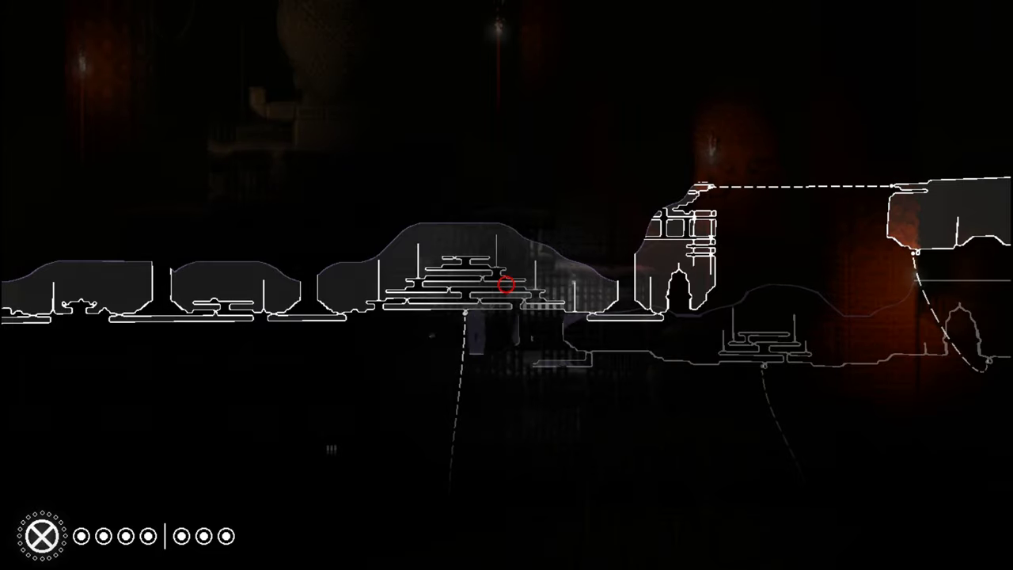
key(Tab)
key(Right)
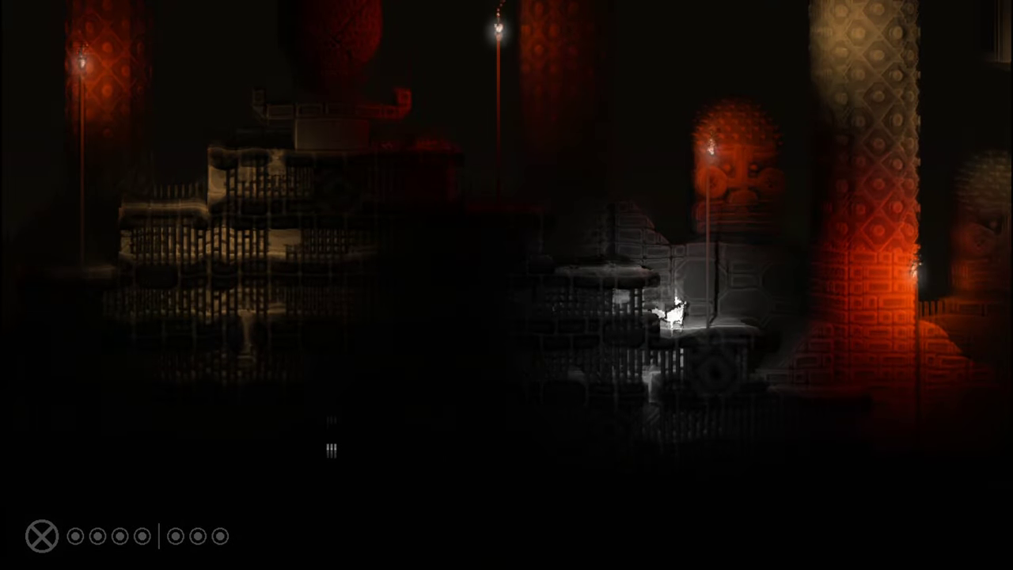
key(Right)
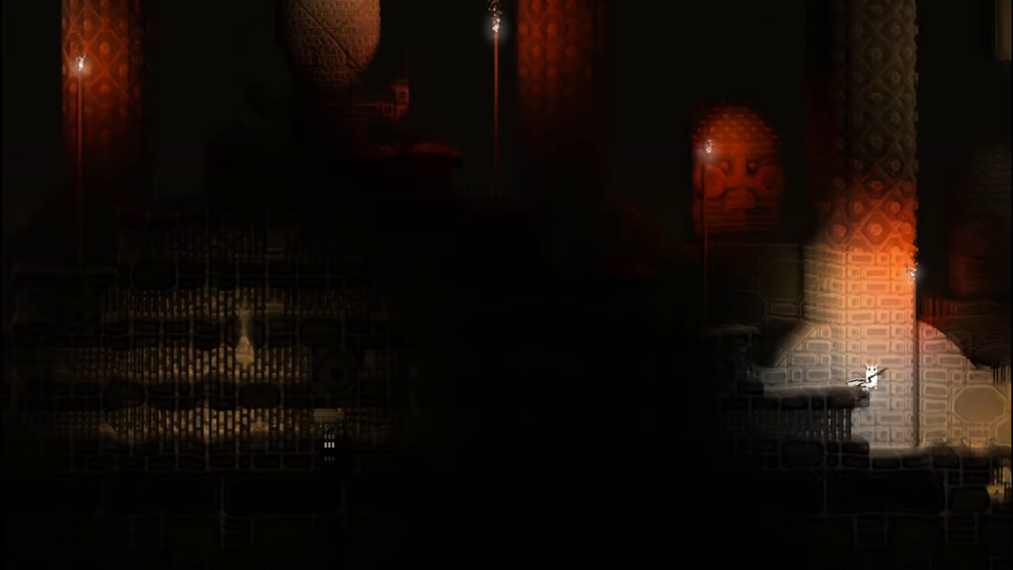
Head back left along the lower ledge, climbing up and continuing left through the ziggurat.
key(Left)
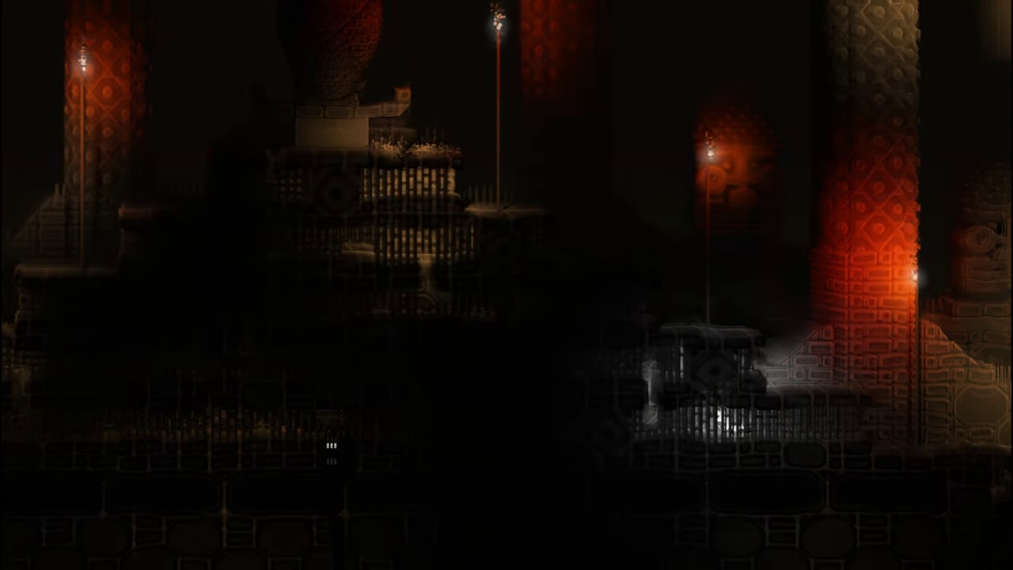
key(Left)
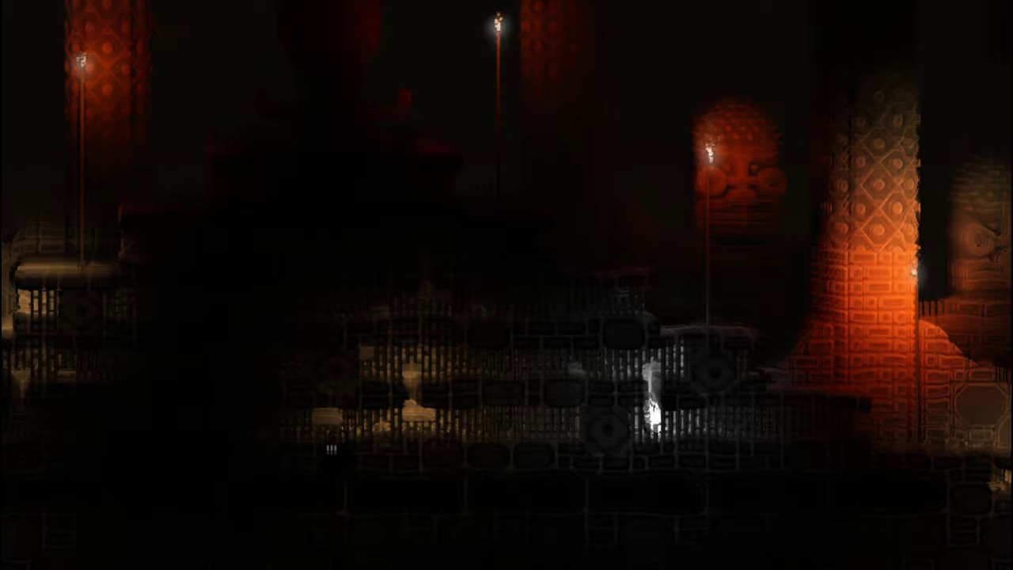
key(Up)
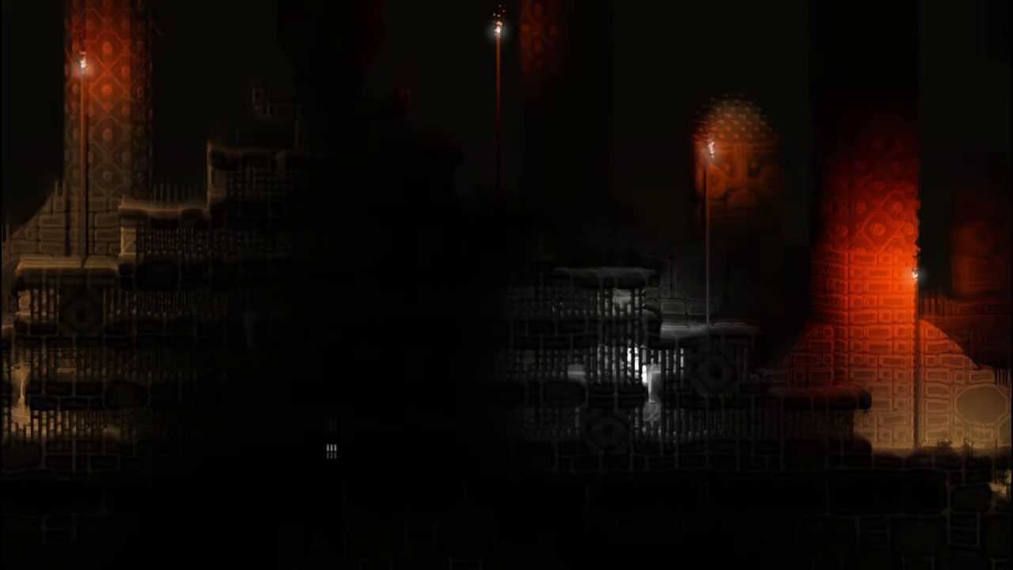
key(Left)
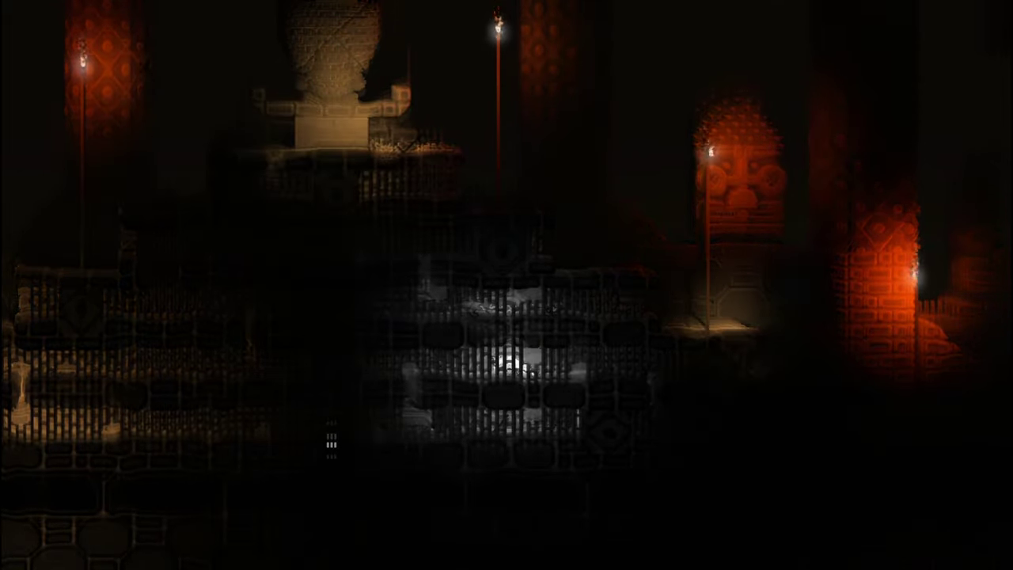
key(Left)
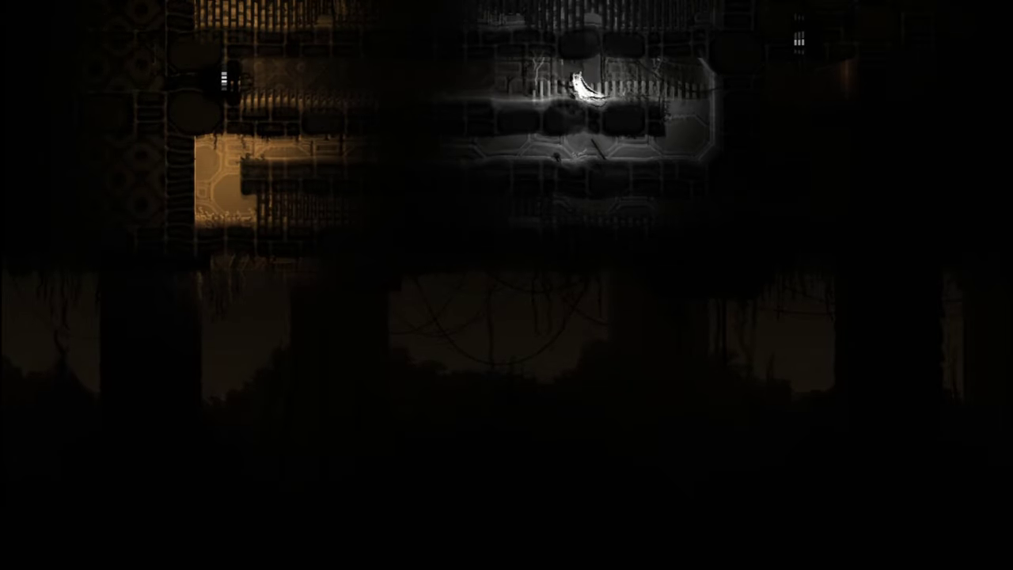
Run left to the edge of the upper stone block and glance at the region map.
key(Left)
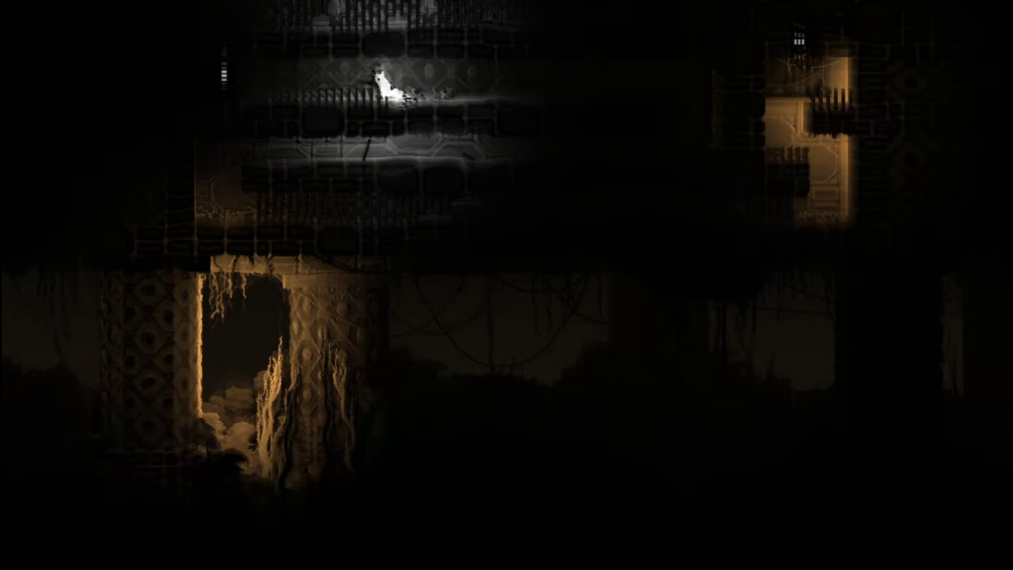
key(Left)
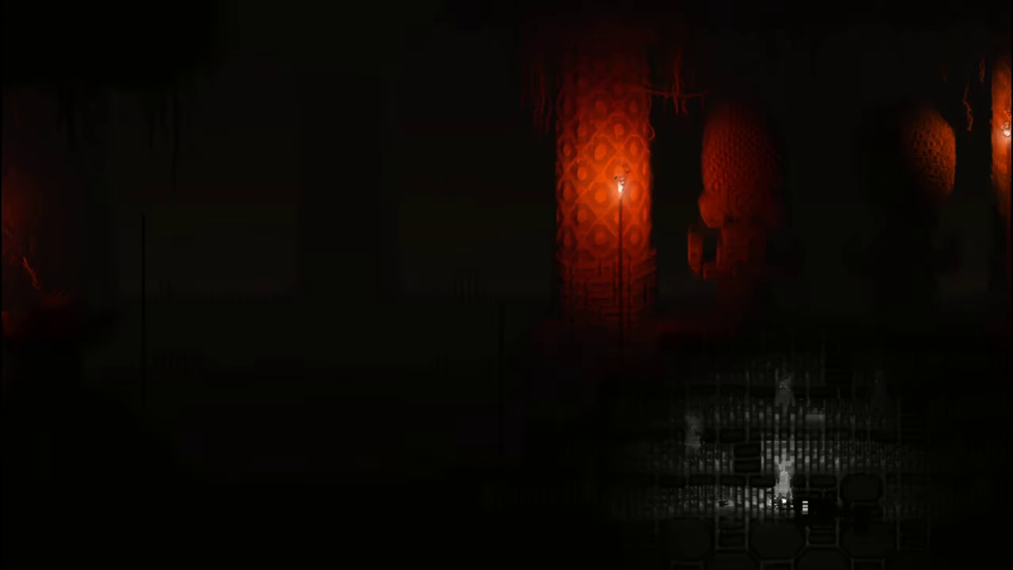
key(Tab)
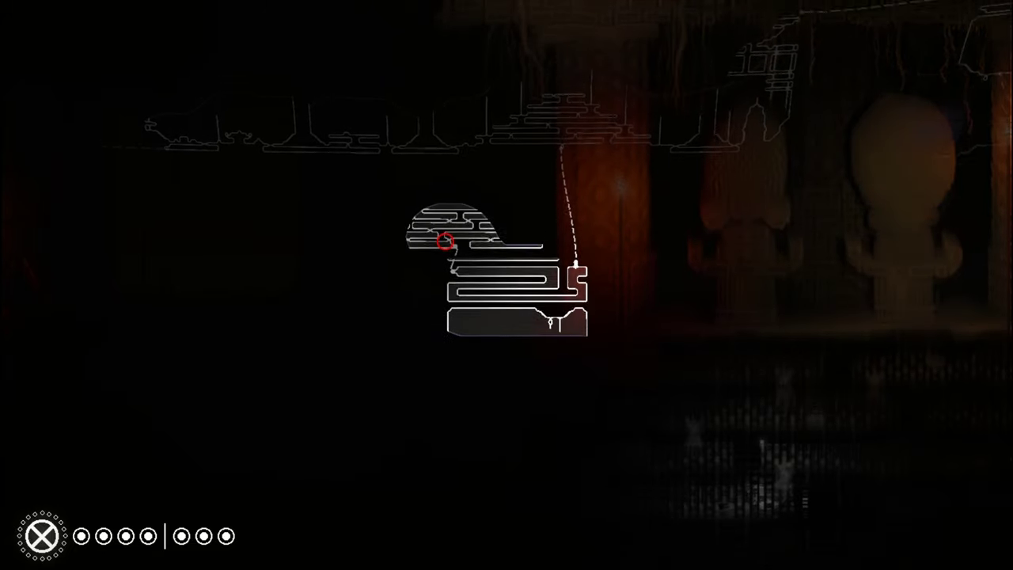
key(Tab)
Walk left across the room past the pillar and down onto the lower lit floor.
key(Left)
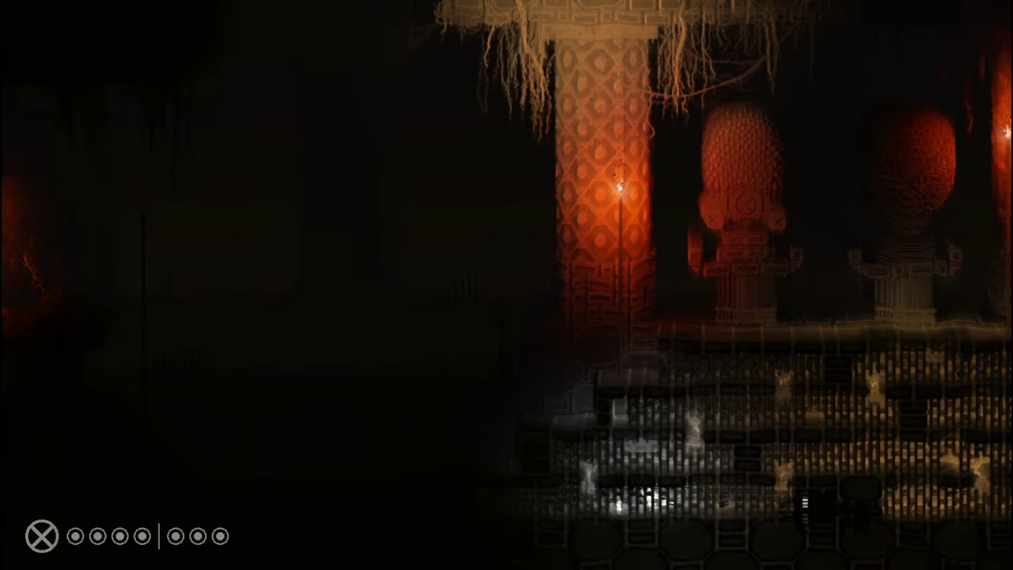
key(Left)
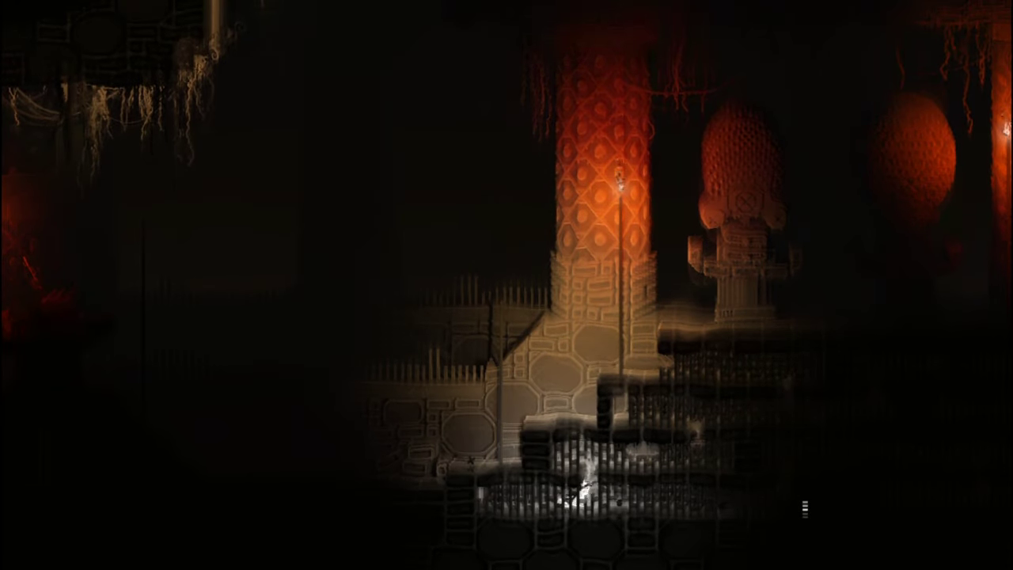
key(Right)
key(Right)
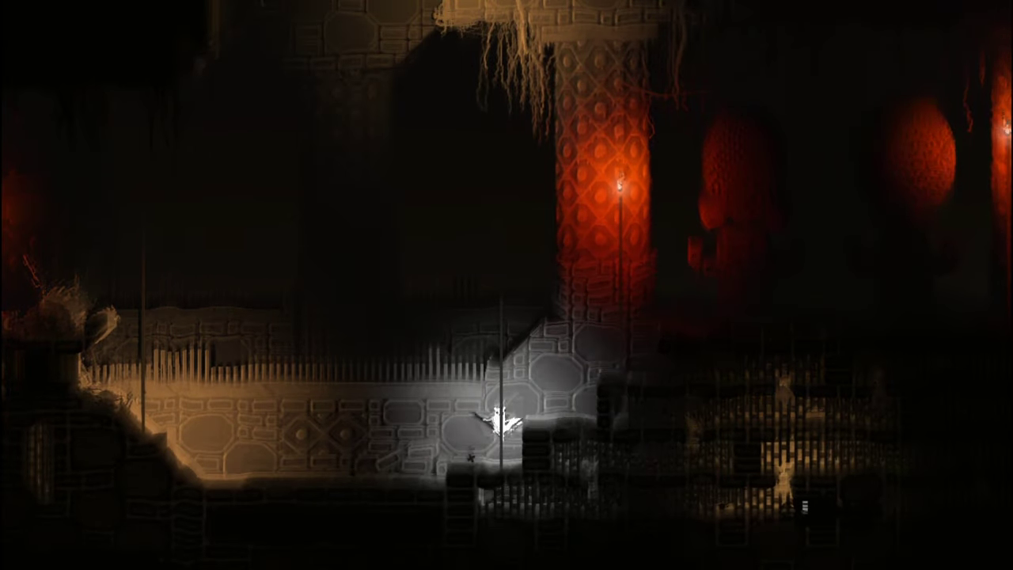
key(Left)
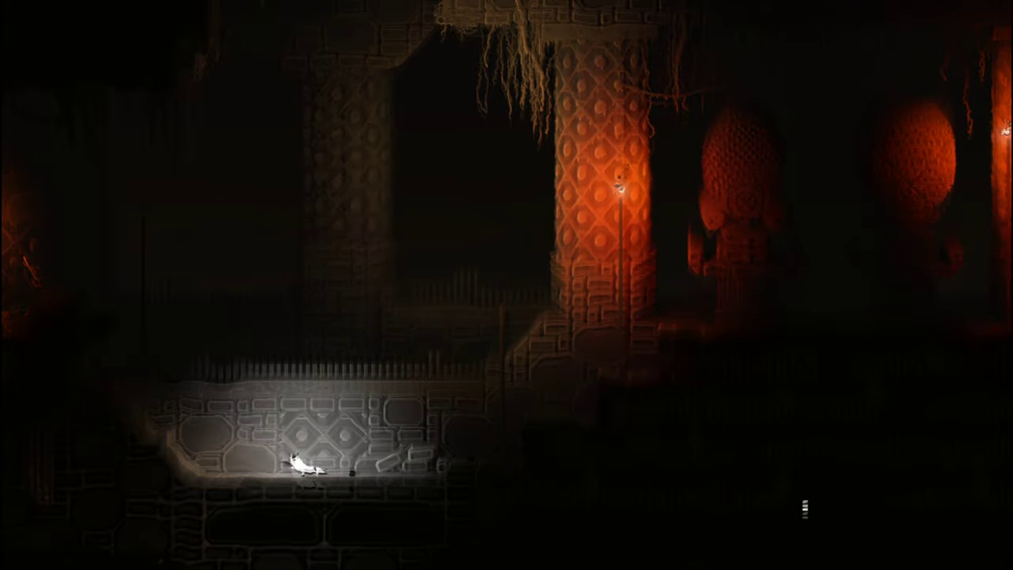
key(Left)
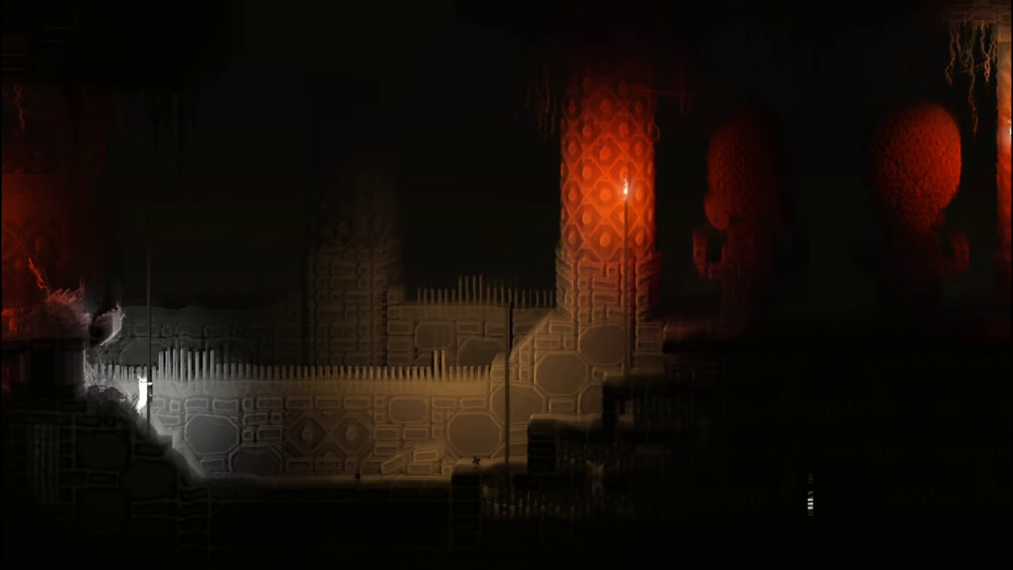
Climb the pole, continue left past the statue, and drop into the grate below.
key(Up)
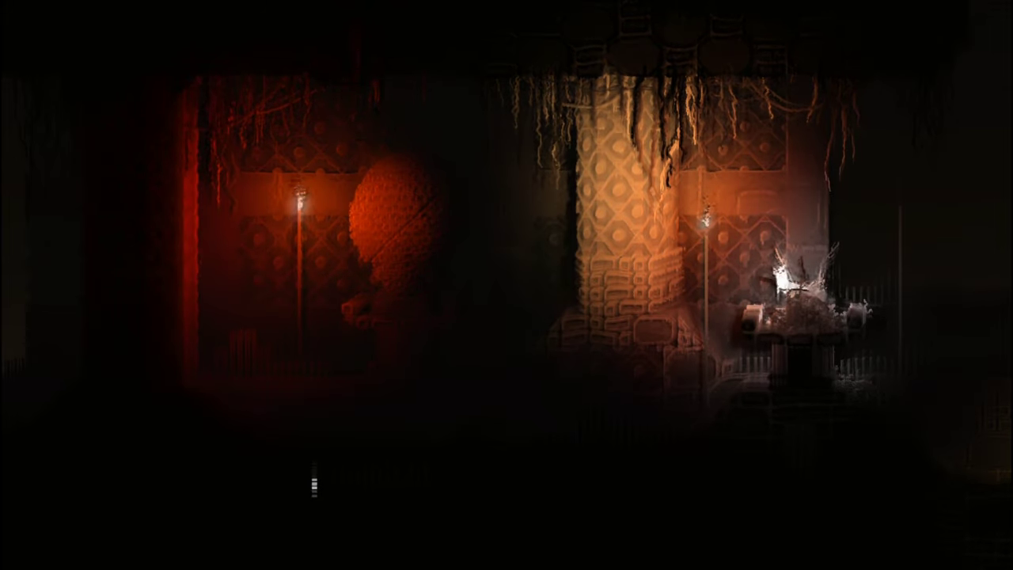
key(Left)
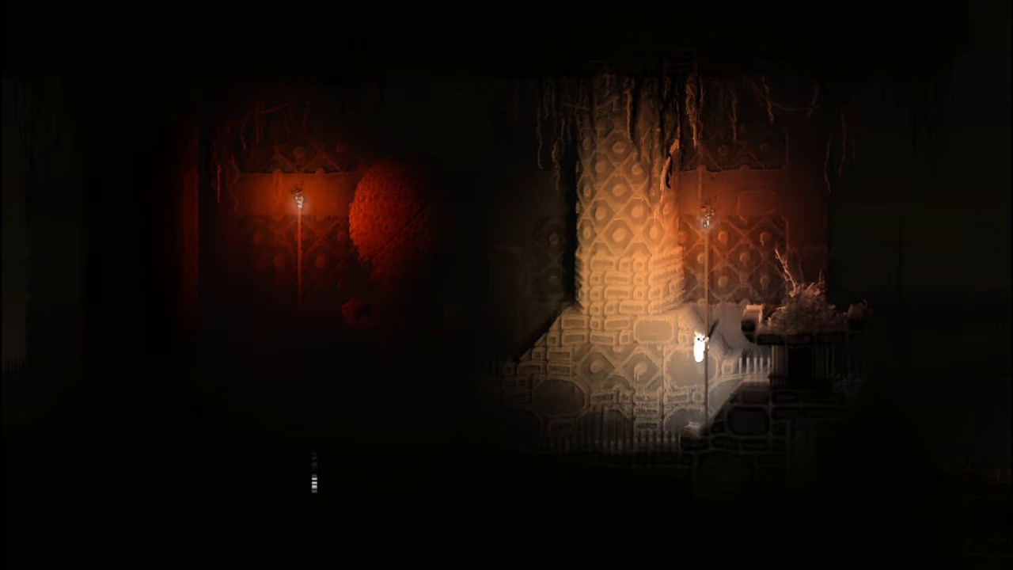
key(Left)
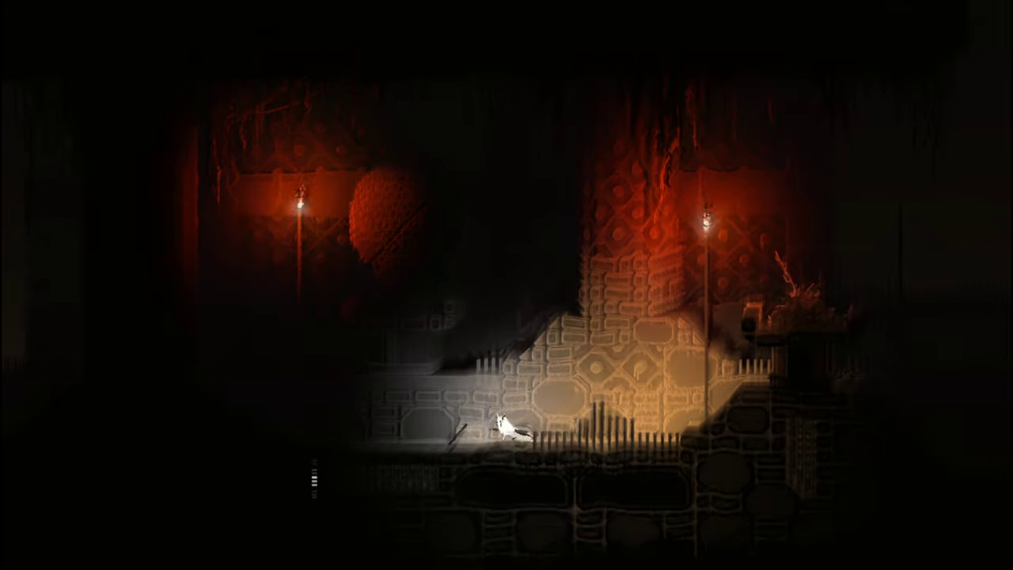
key(Left)
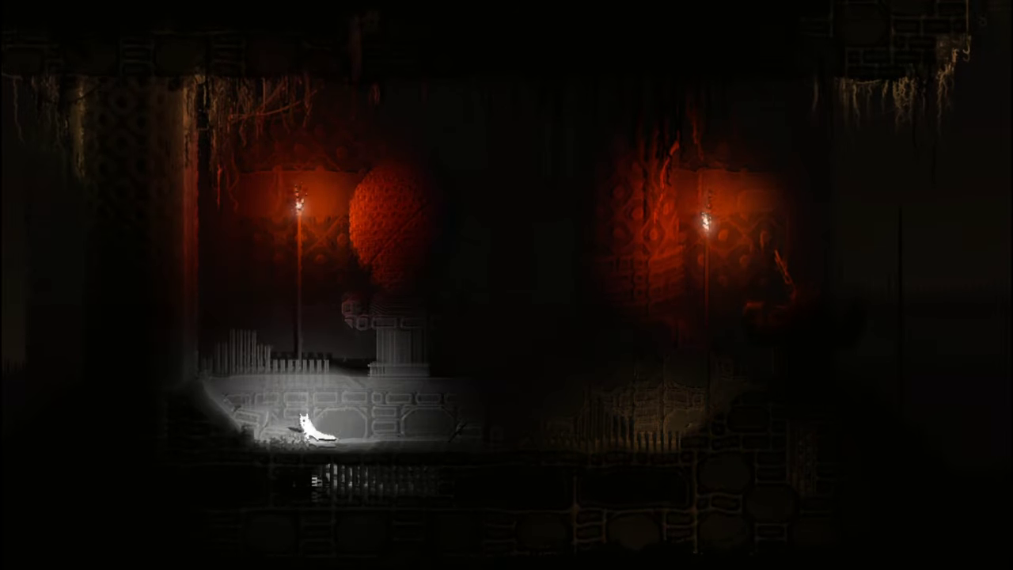
key(Down)
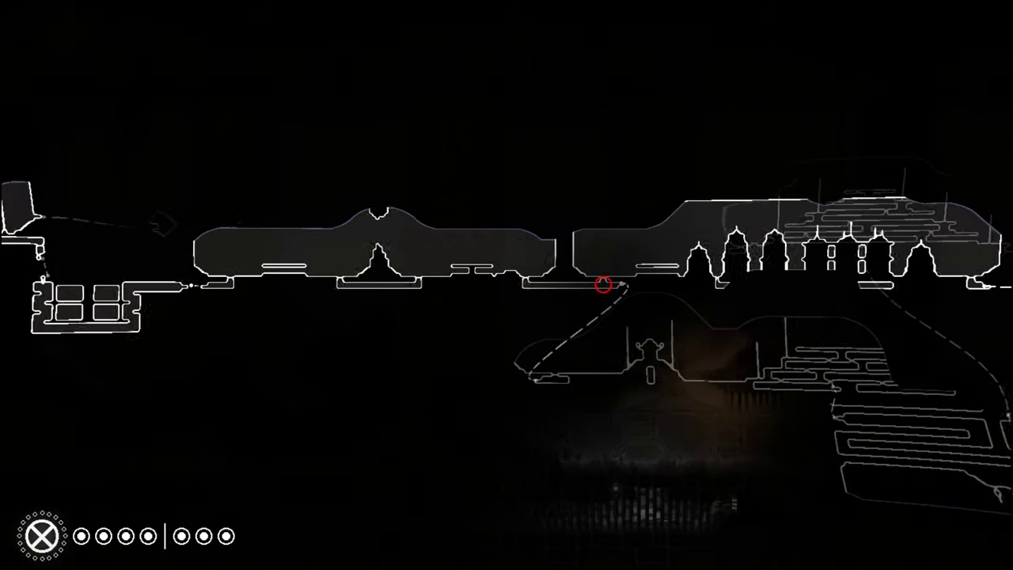
Pan the region map right and down to survey the surrounding temple rooms.
key(Right)
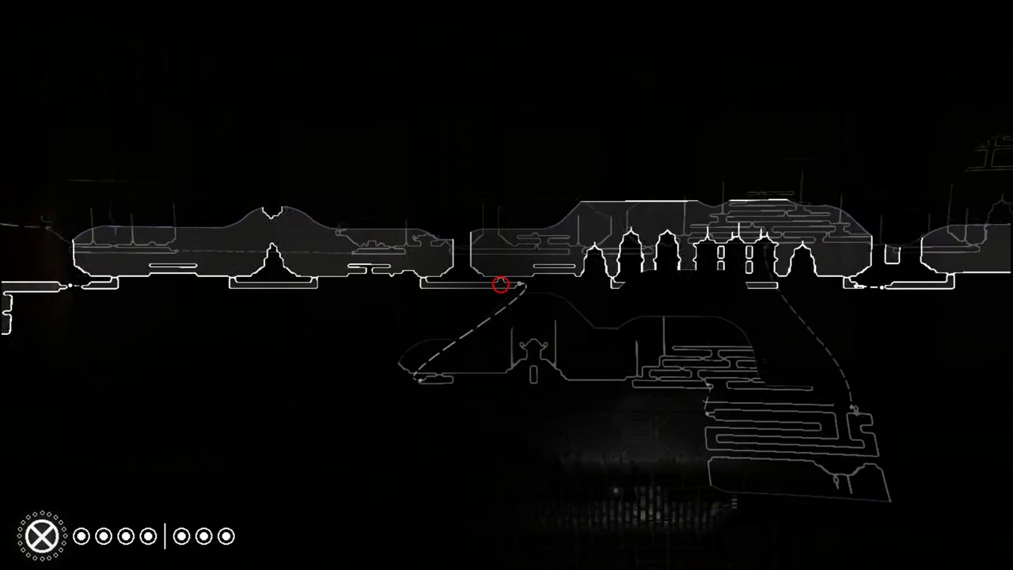
key(Up)
key(Down)
key(Down)
key(Down)
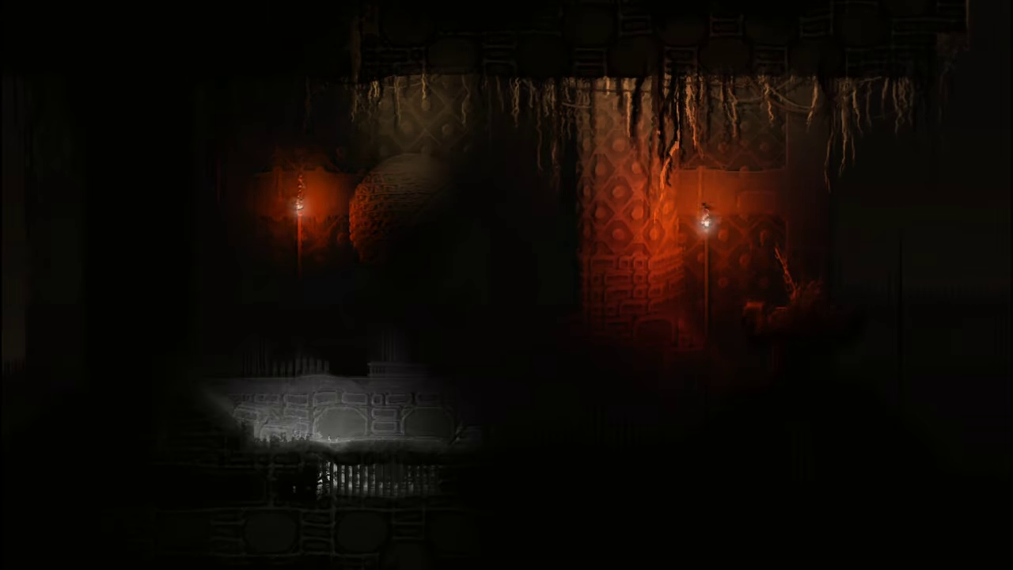
Walk the slugcat right along the floor toward the pillar and off the ledge.
key(Right)
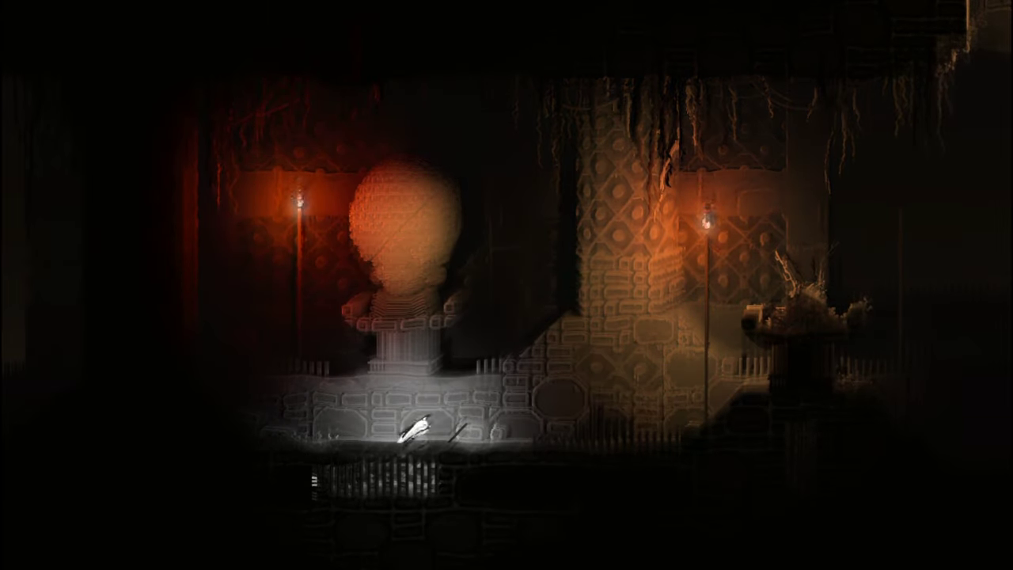
key(Right)
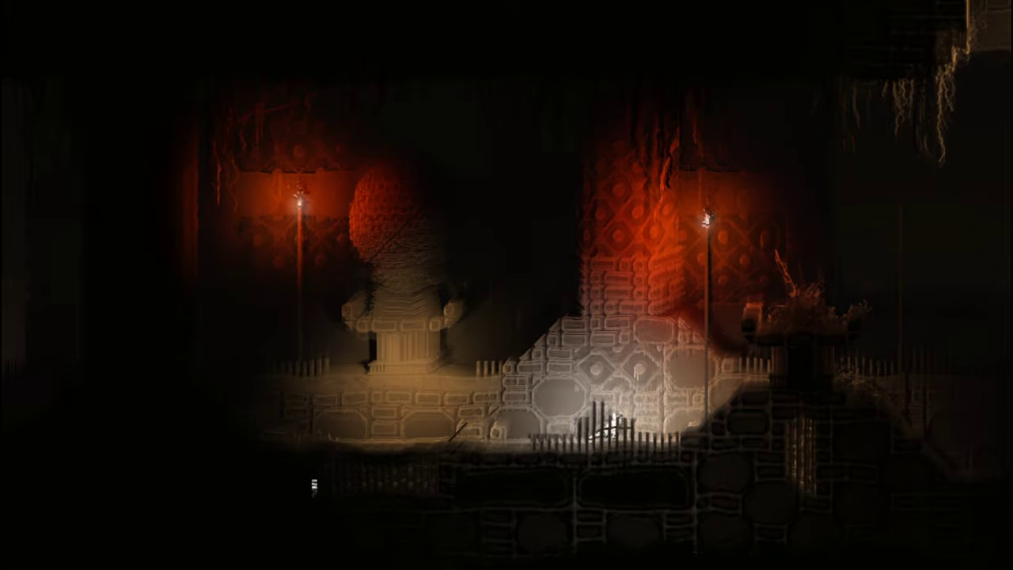
key(Right)
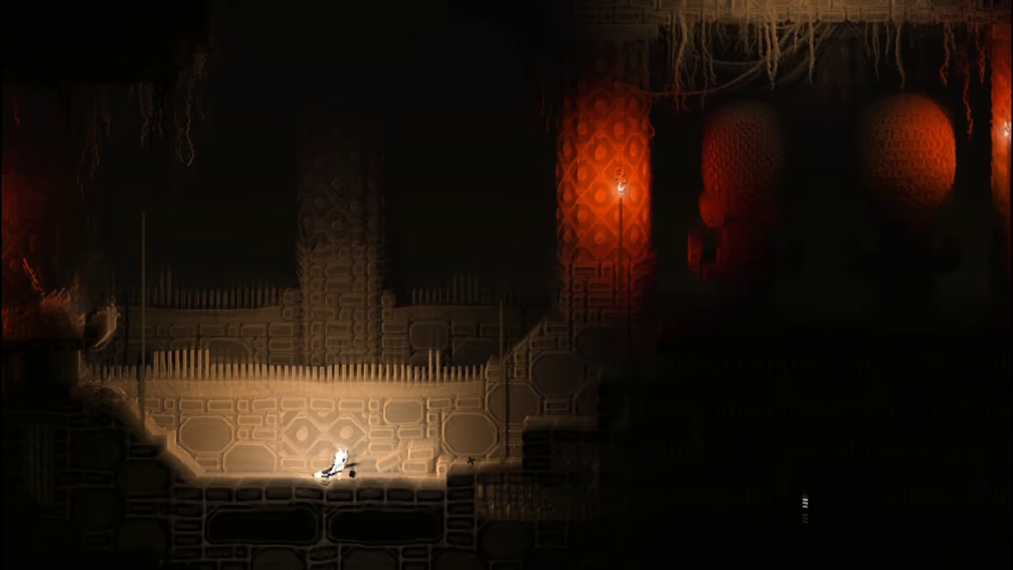
key(Right)
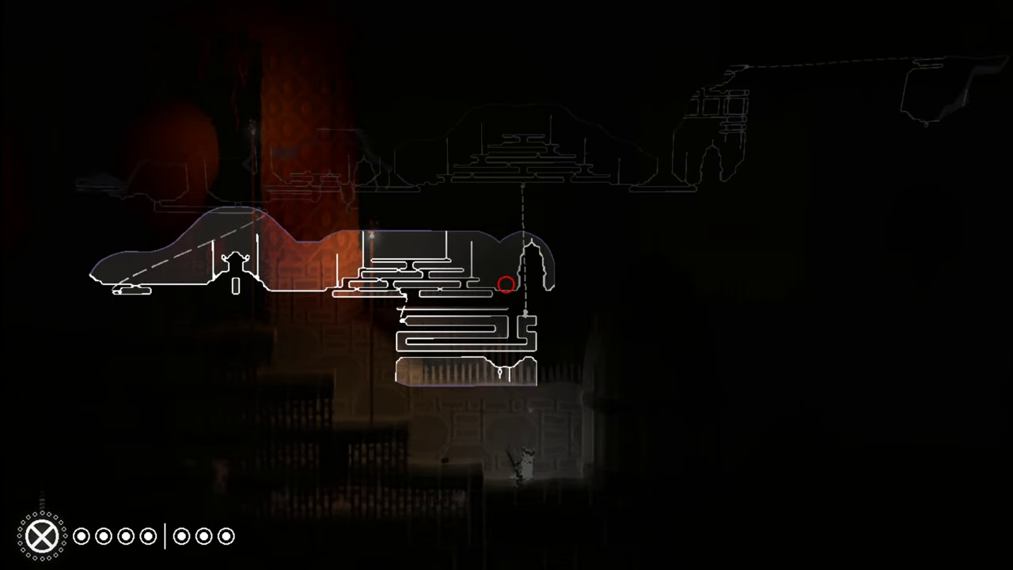
Close the map and head on toward the seated red statue's shrine.
key(Tab)
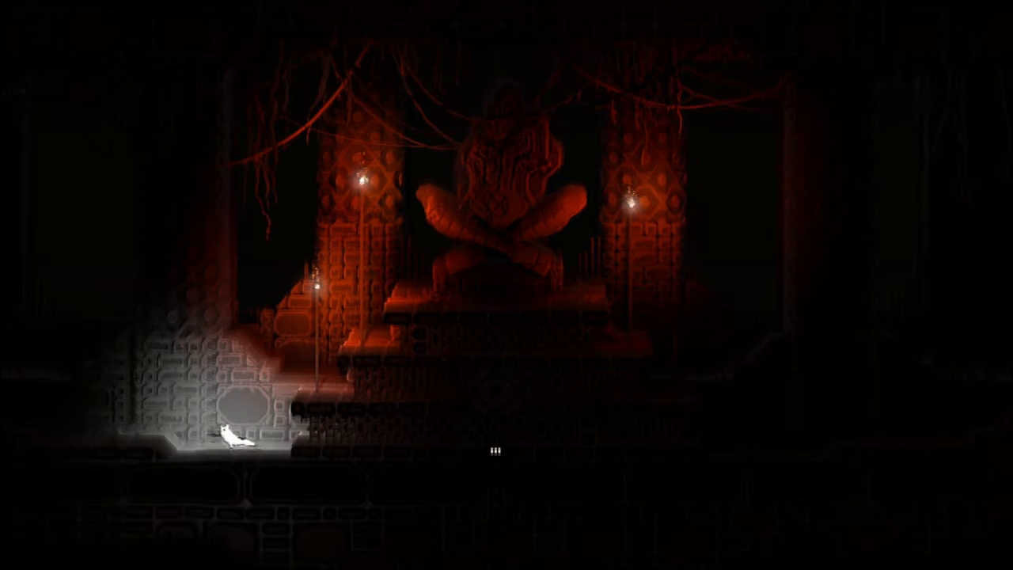
Survey the region map over the statue hall, then dismiss it with Escape.
key(Tab)
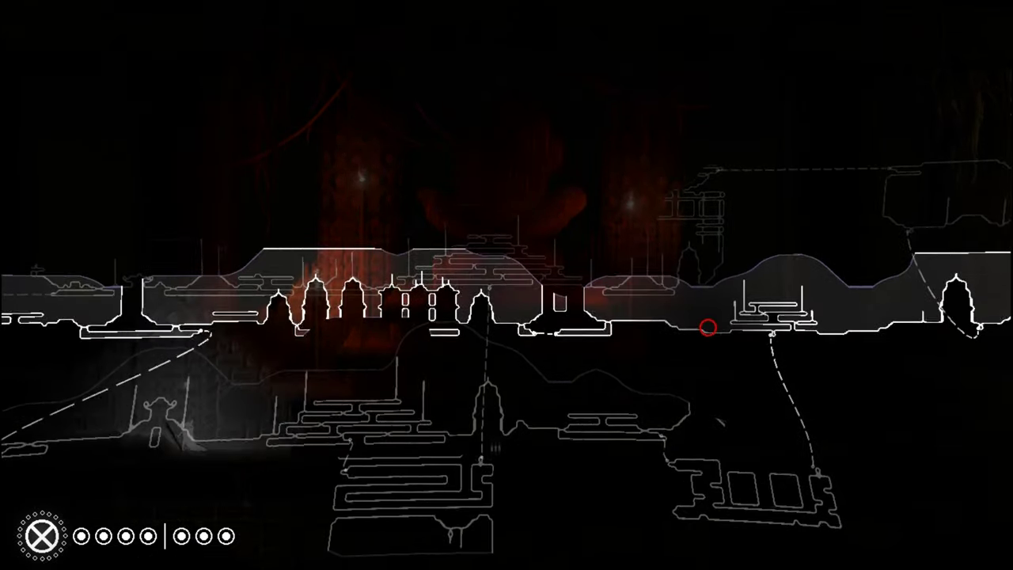
key(Escape)
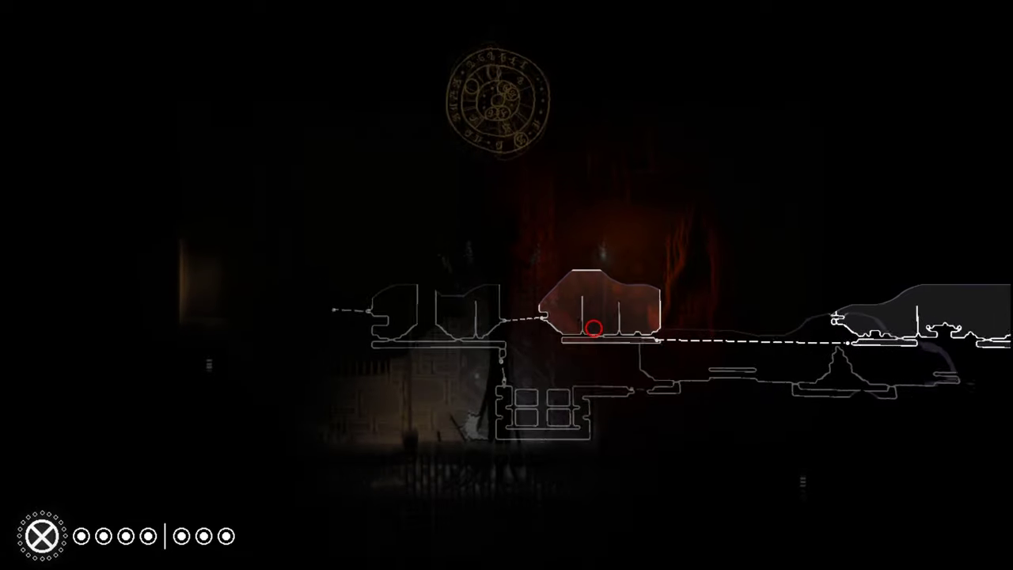
Close the map, walk left across the lit room, then drop and climb the left ledges.
key(Tab)
key(Left)
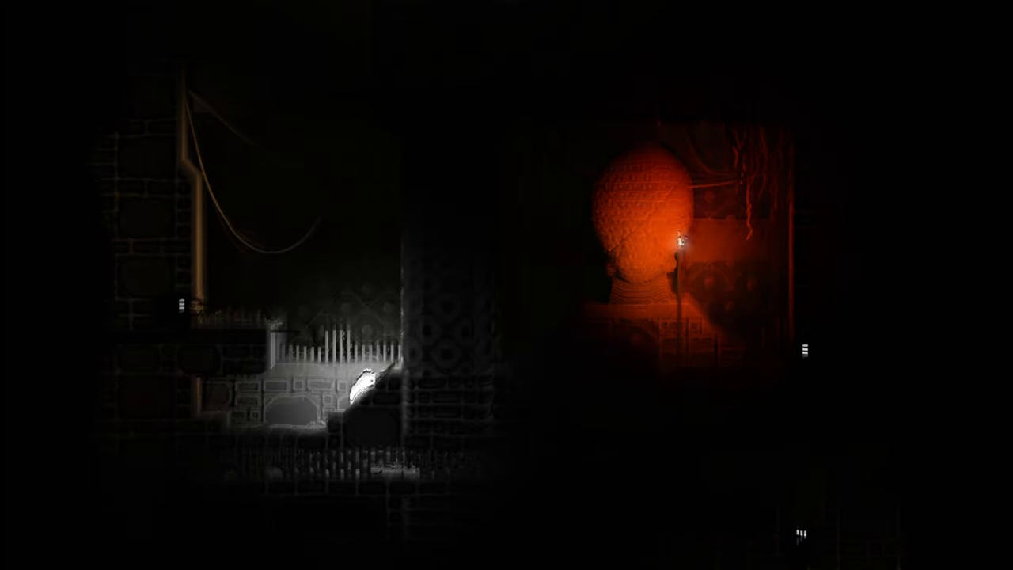
key(Left)
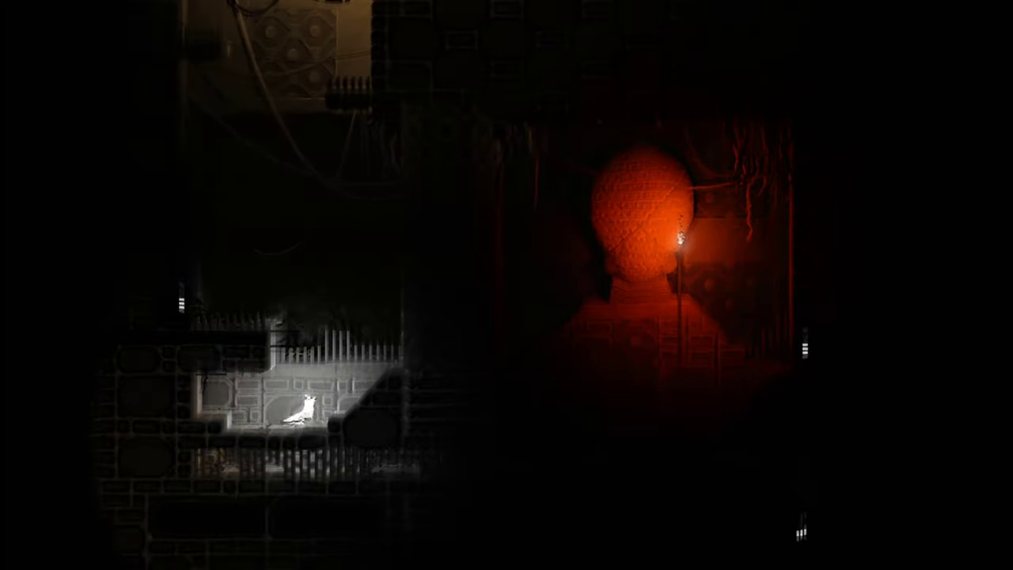
key(Left)
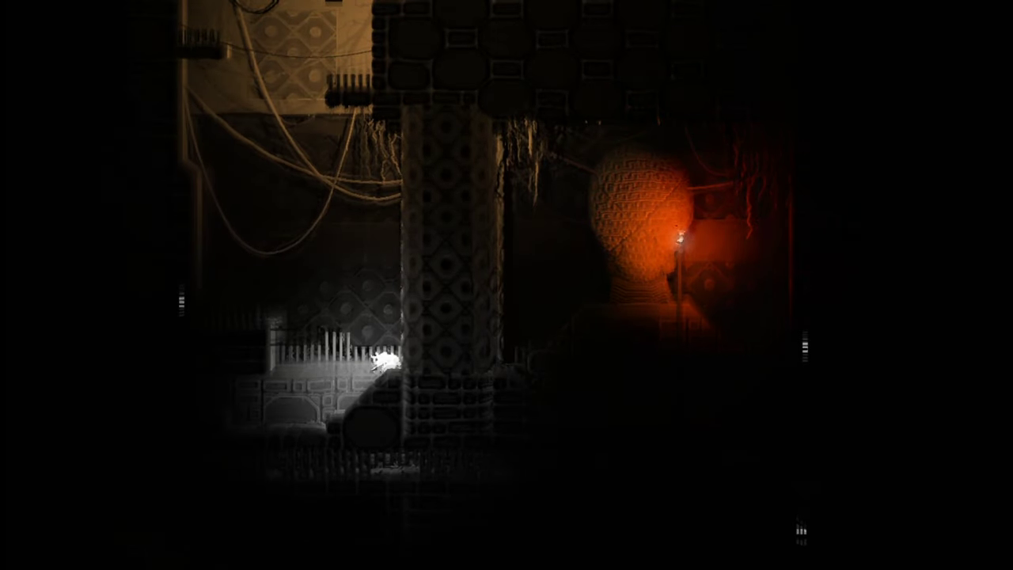
key(Left)
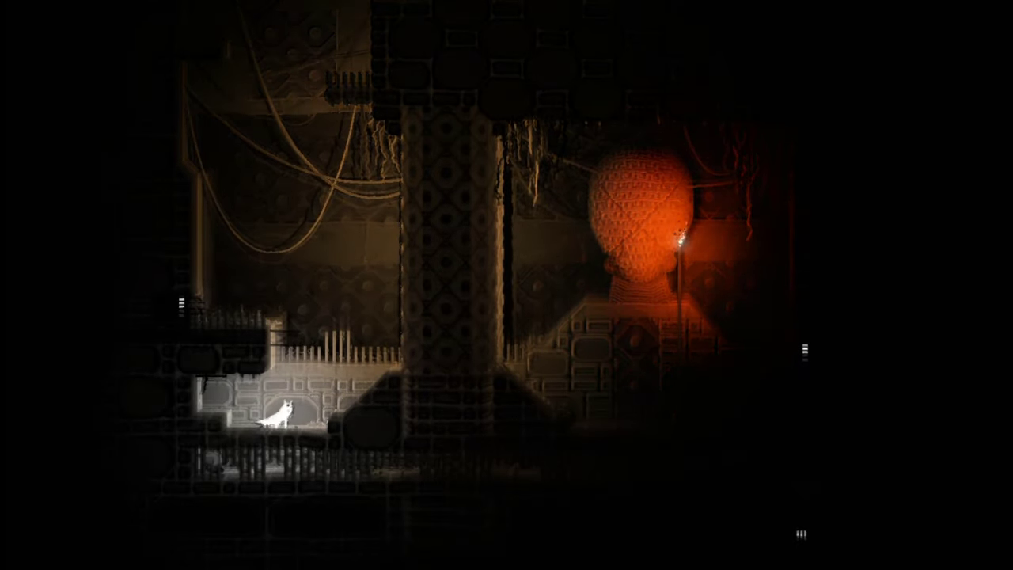
key(Left)
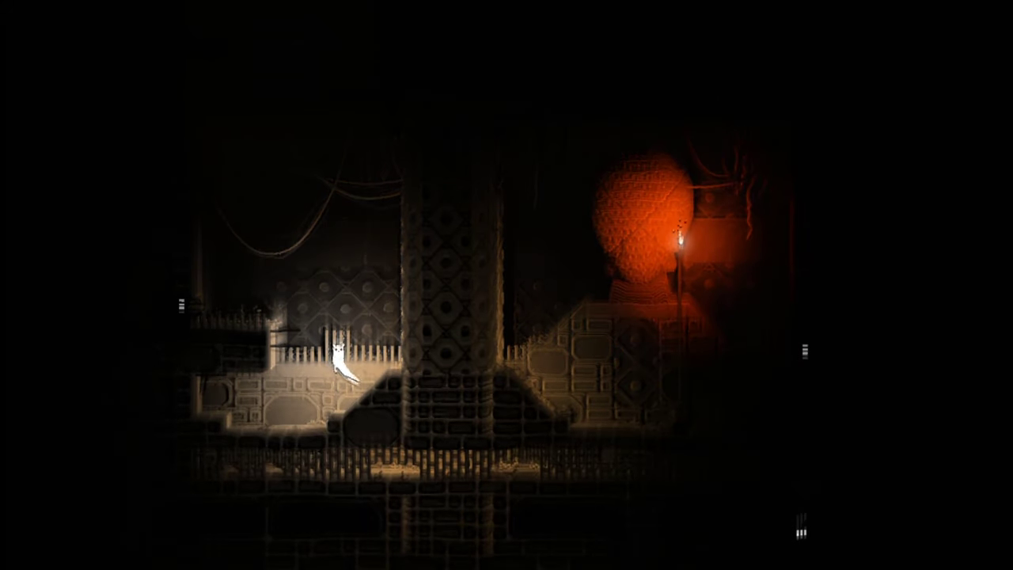
key(Left)
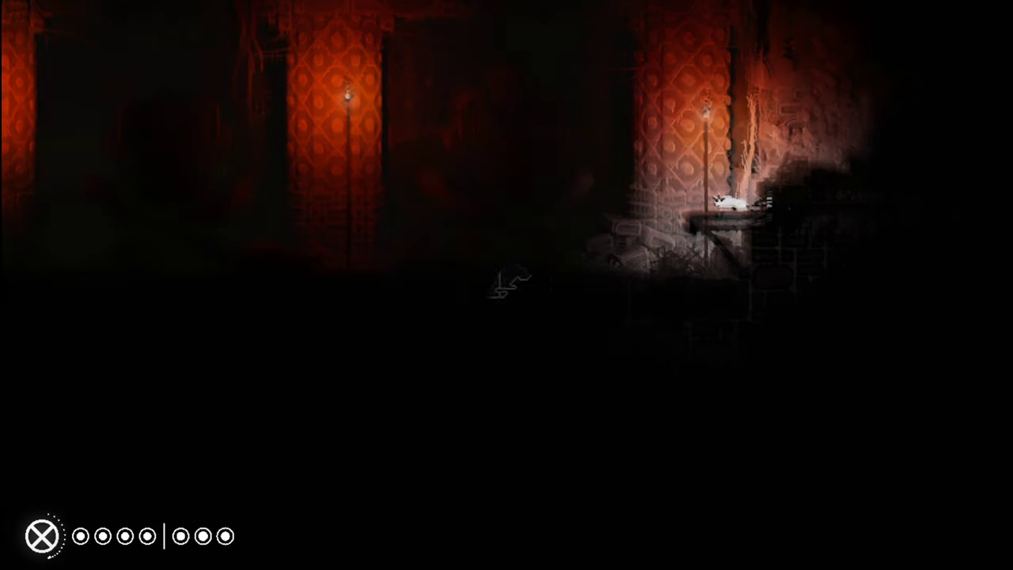
Glance at the map, then drop and walk left past the seated statues into the golden-rune hall.
key(Tab)
key(Left)
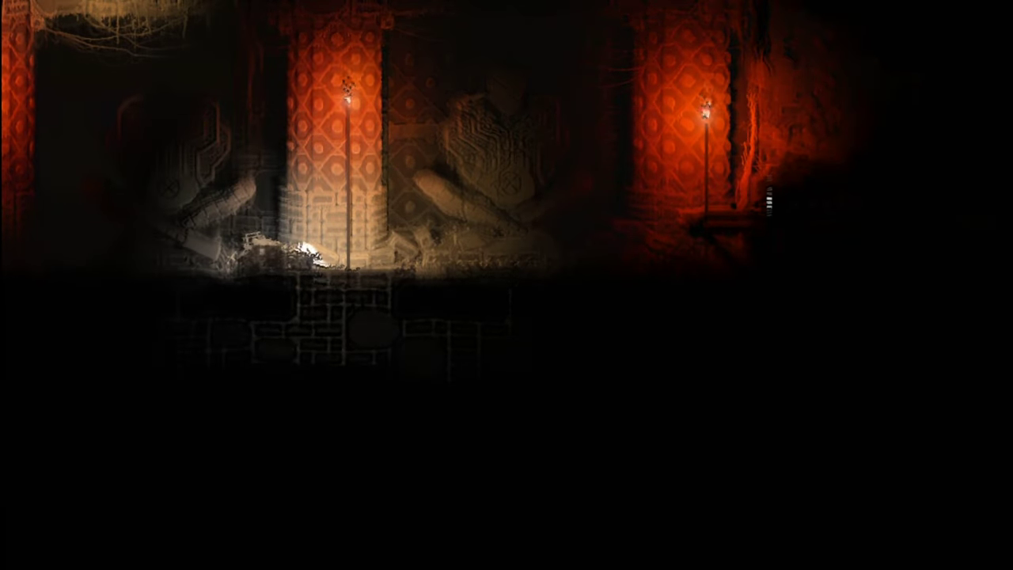
key(Left)
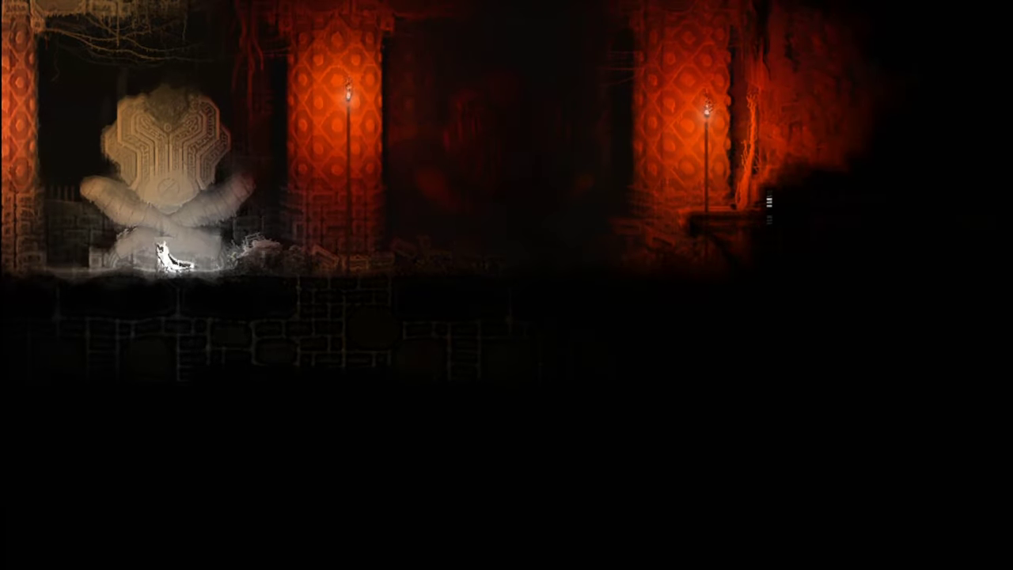
key(Left)
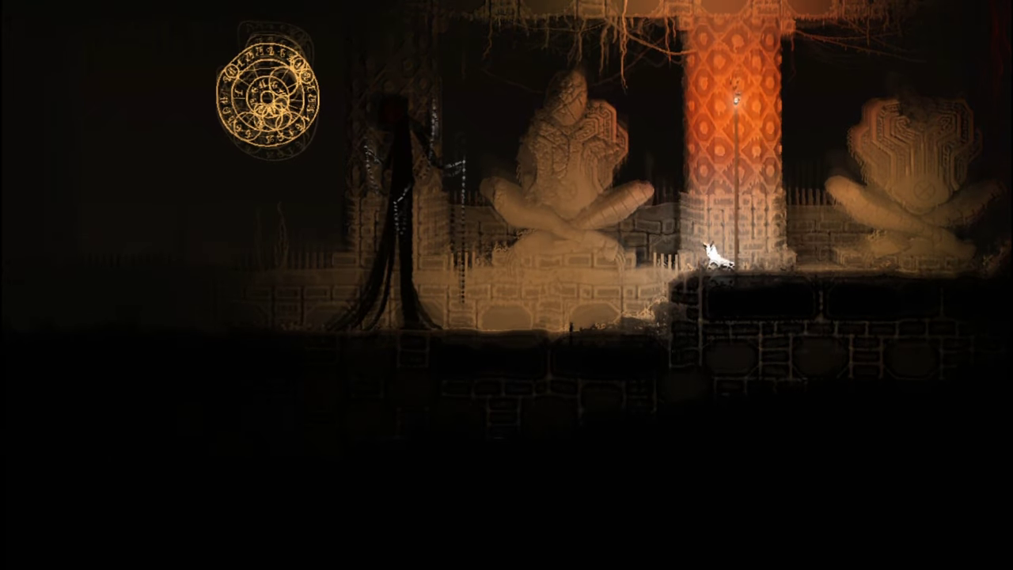
key(Left)
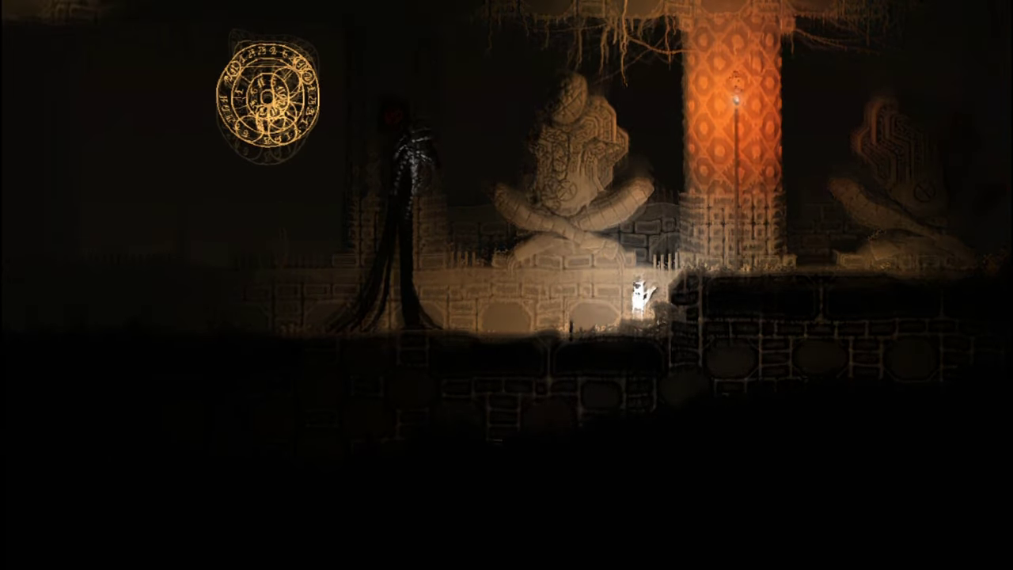